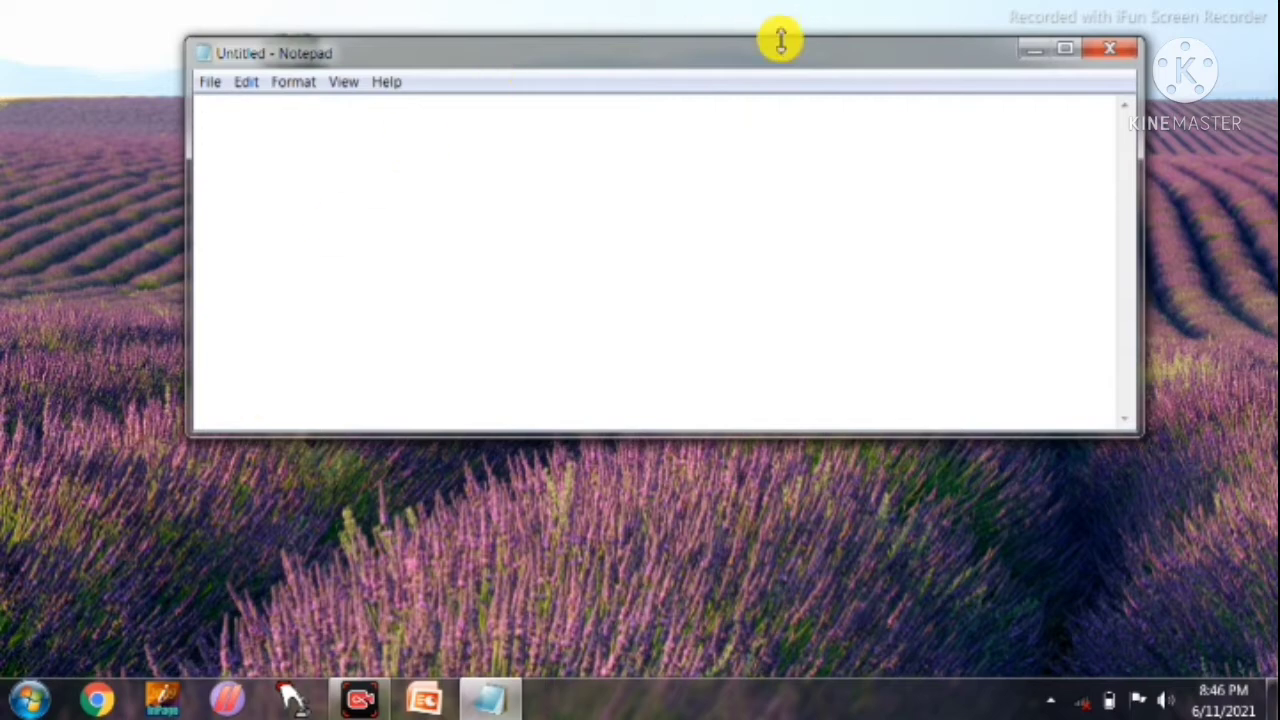
# Maximize the window of the empty untitled document
pyautogui.doubleClick(749, 54)
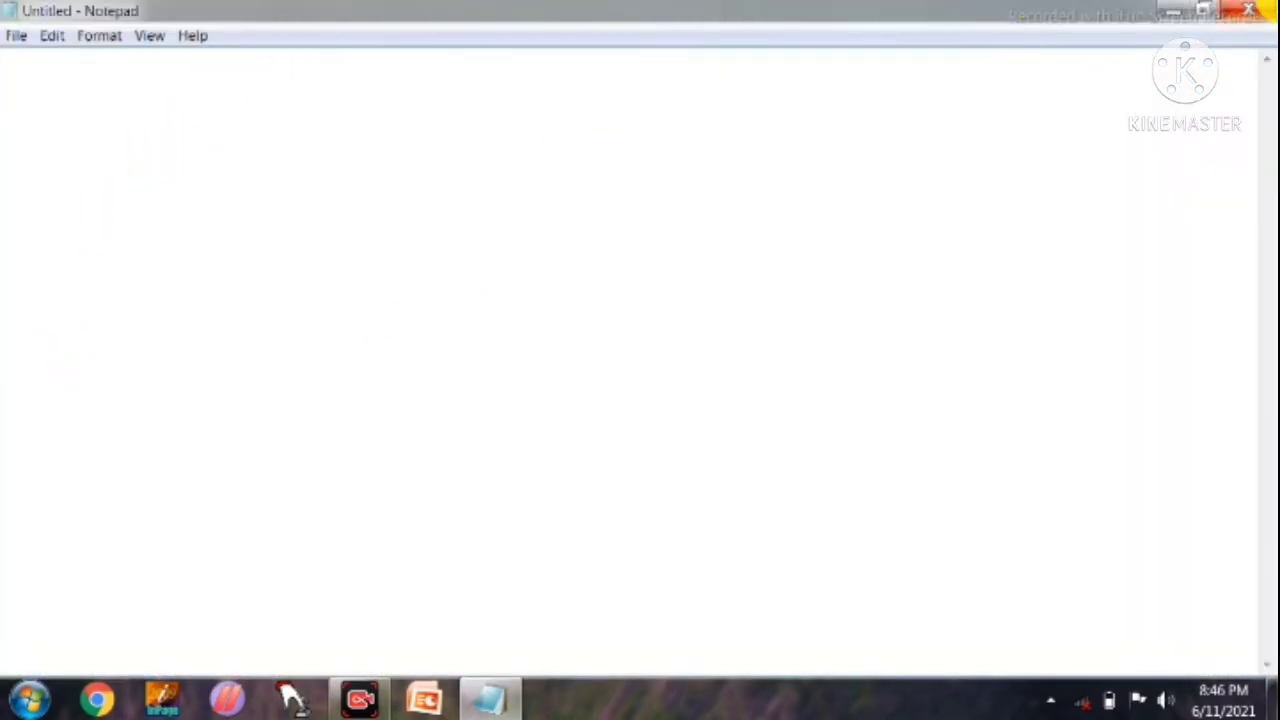
pyautogui.click(1248, 10)
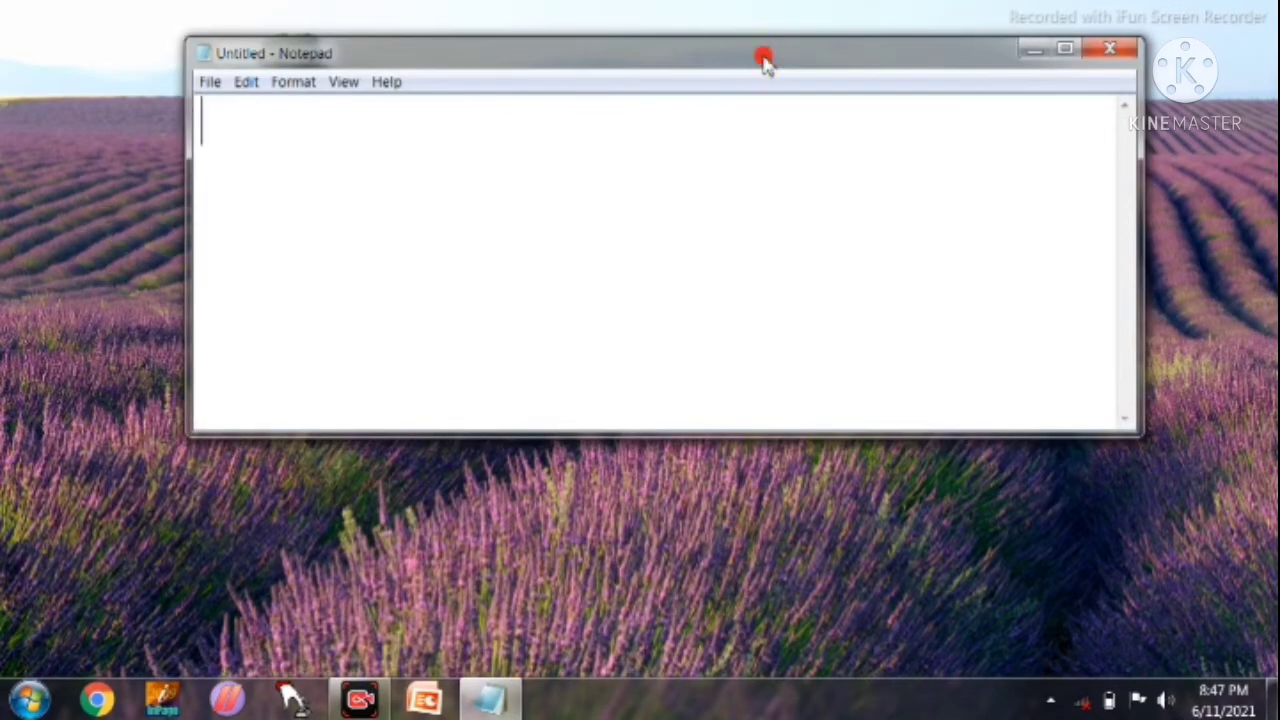
pyautogui.doubleClick(763, 52)
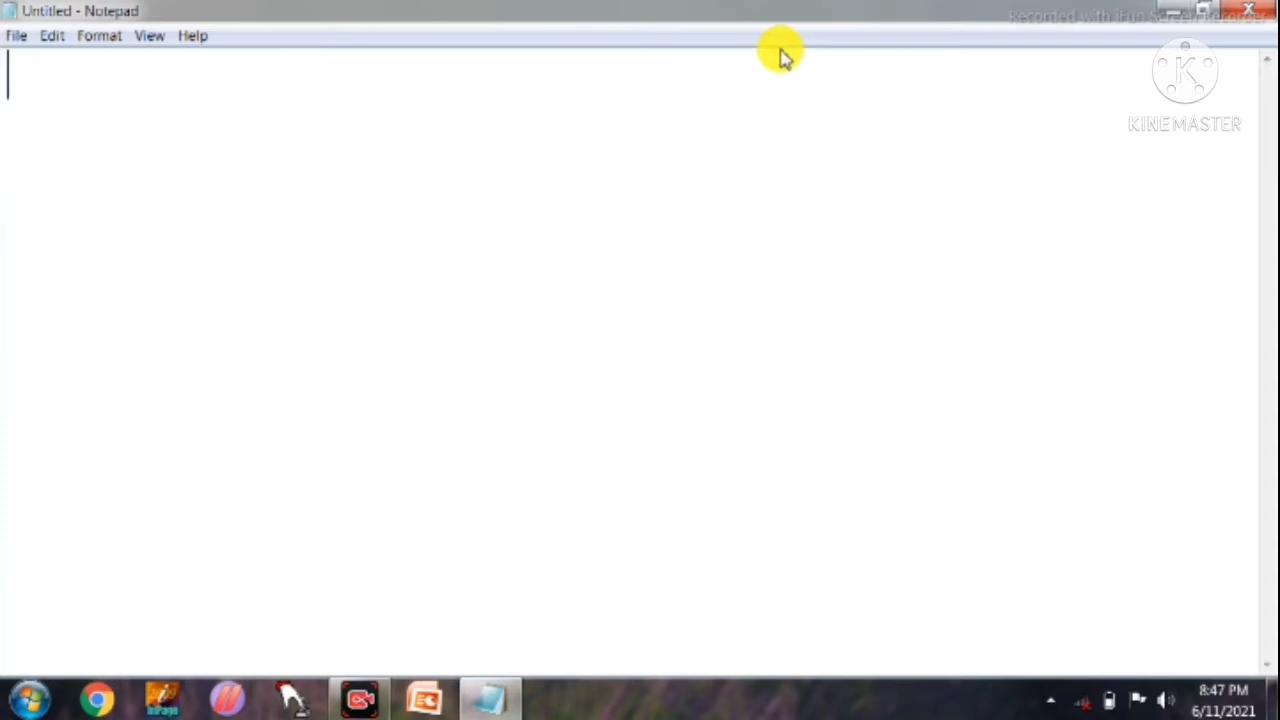
# Write the opening sentence, from "thnks you for your favour of the first April" through "glue in the several sizes of bottles."
pyautogui.write('th')
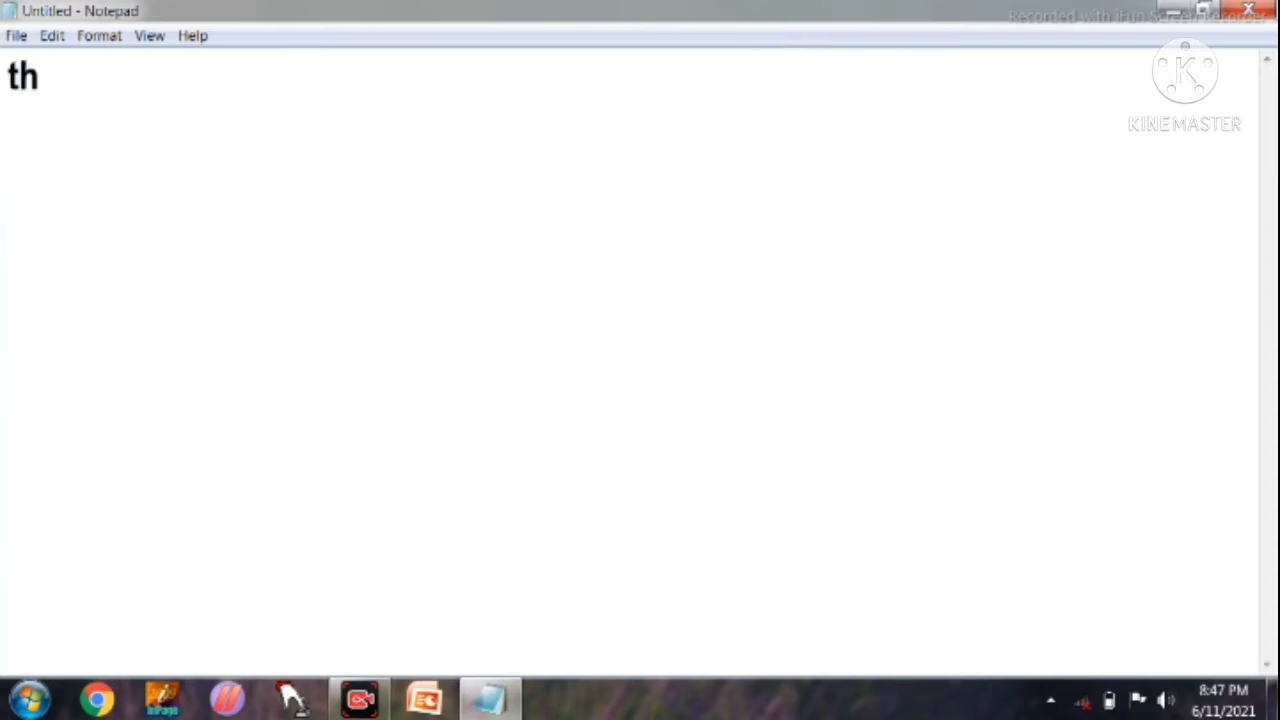
pyautogui.write('nks ')
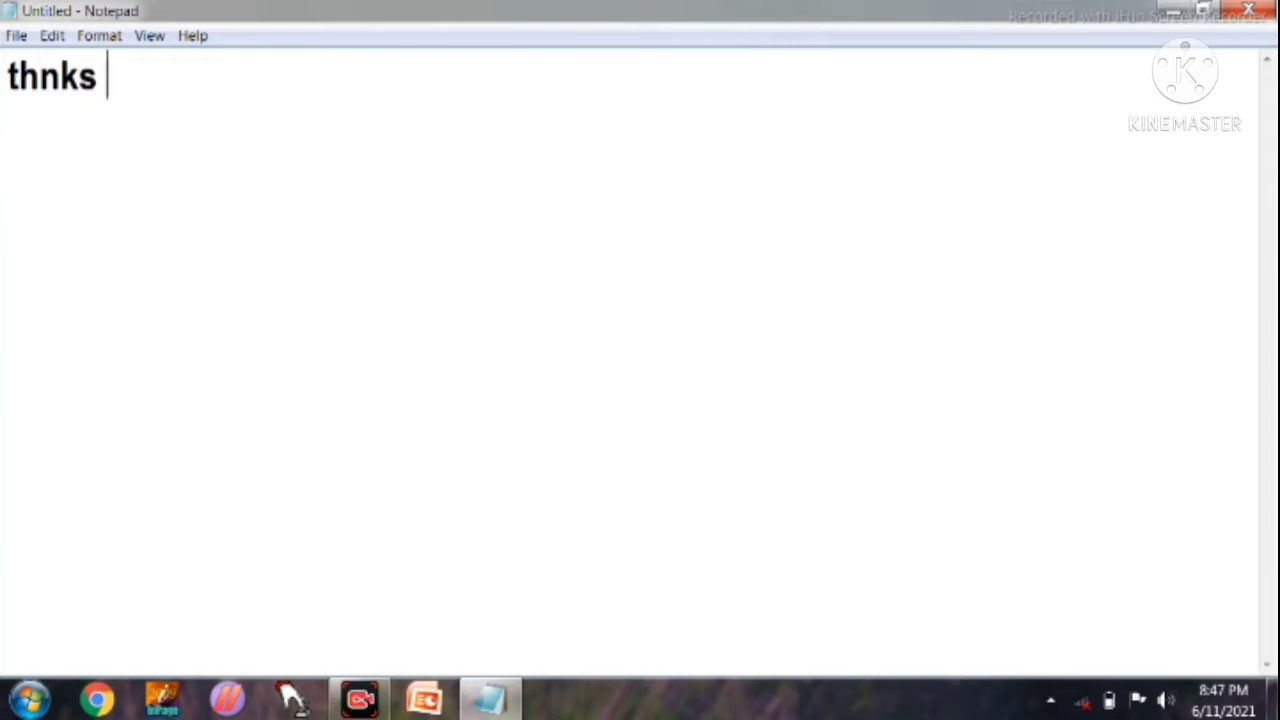
pyautogui.write('you')
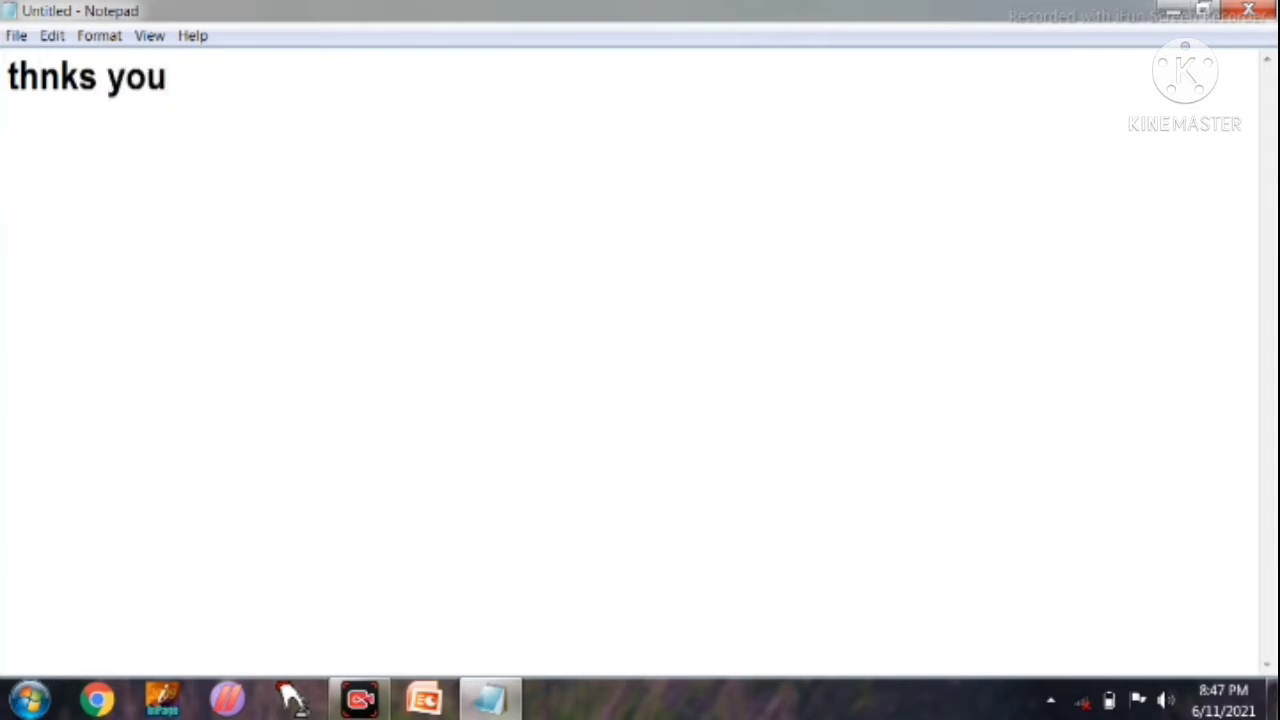
pyautogui.write(' for your')
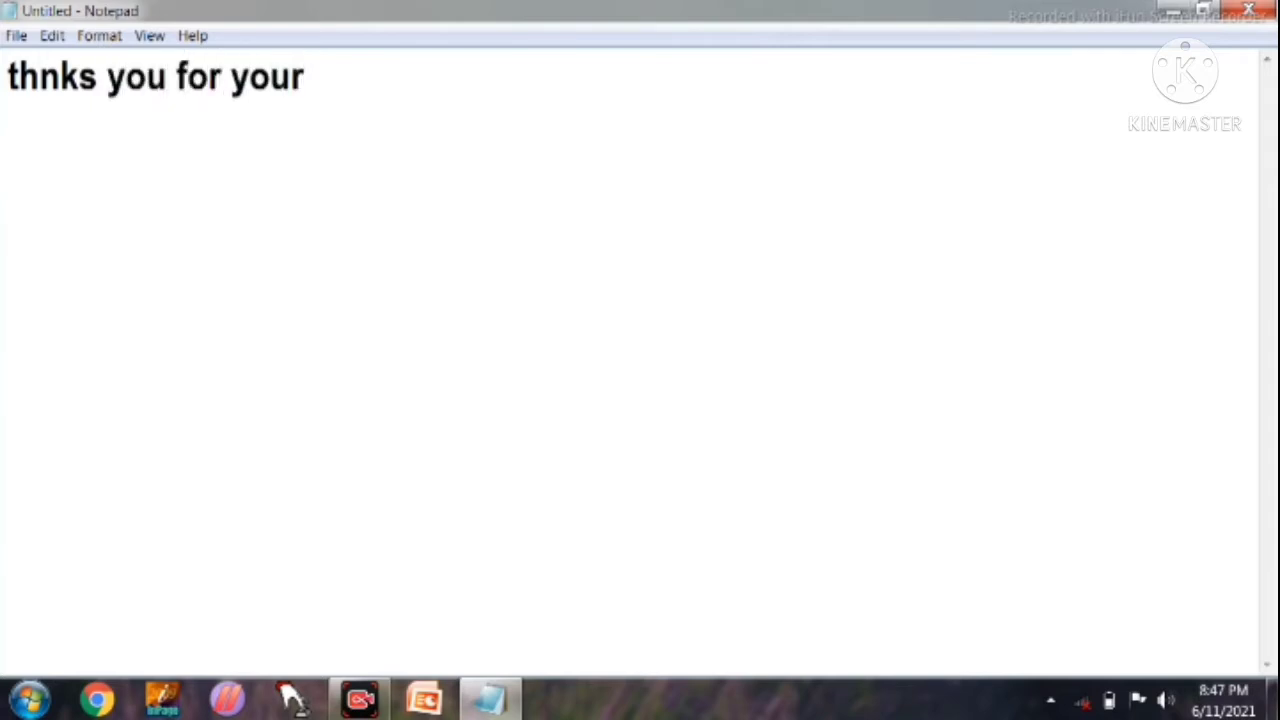
pyautogui.write(' favour of the f')
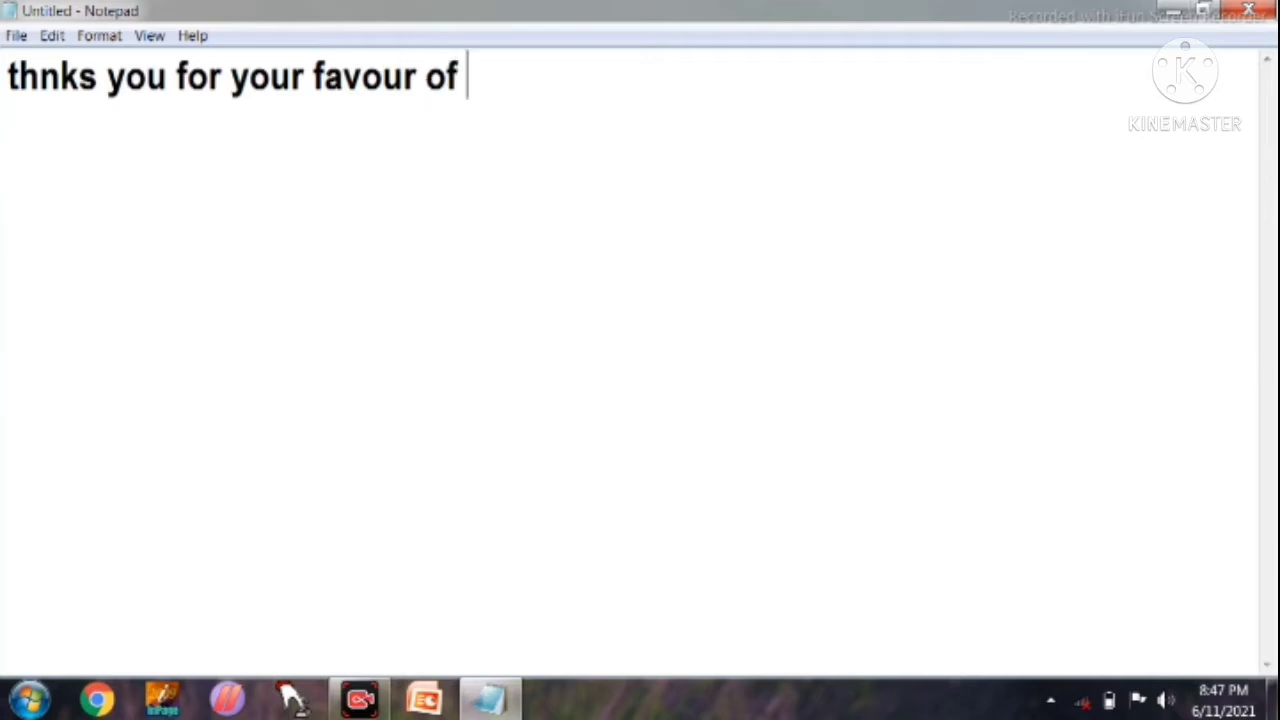
pyautogui.write('irst')
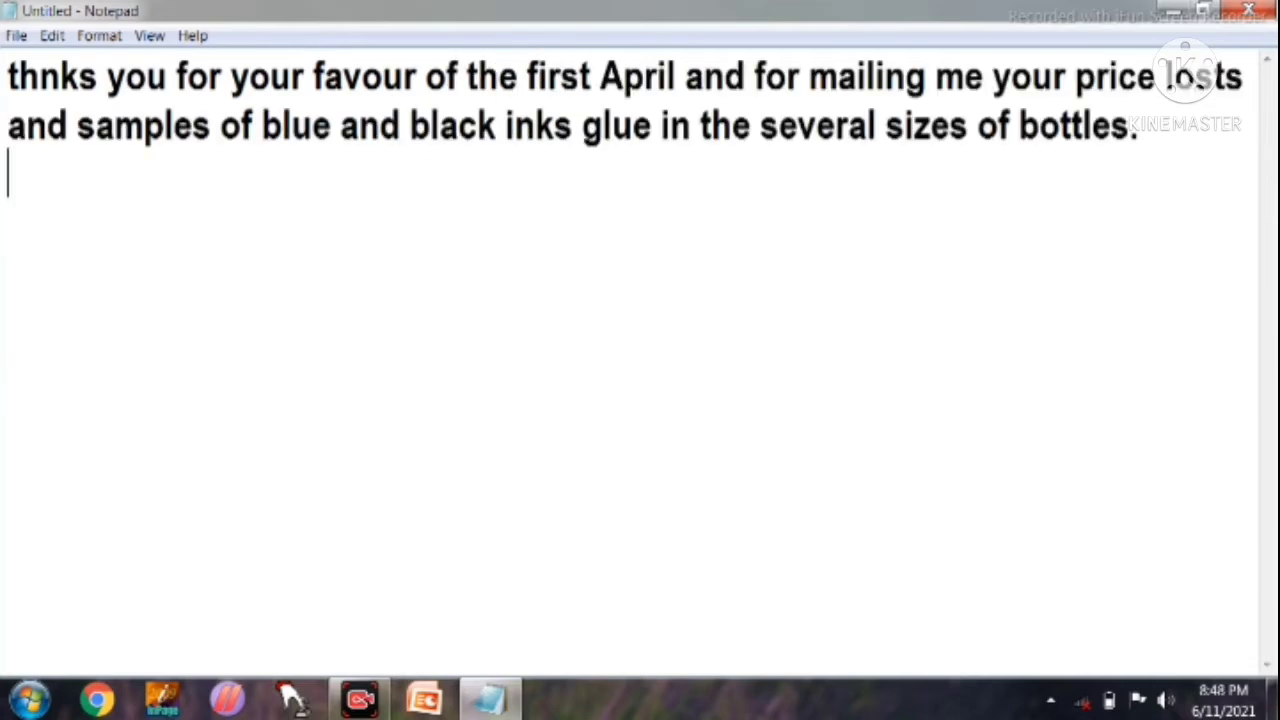
# Add a new line reading "i think the lables are better and brighter nown." and end it with a line break
pyautogui.press('Return')
pyautogui.write('i thi')
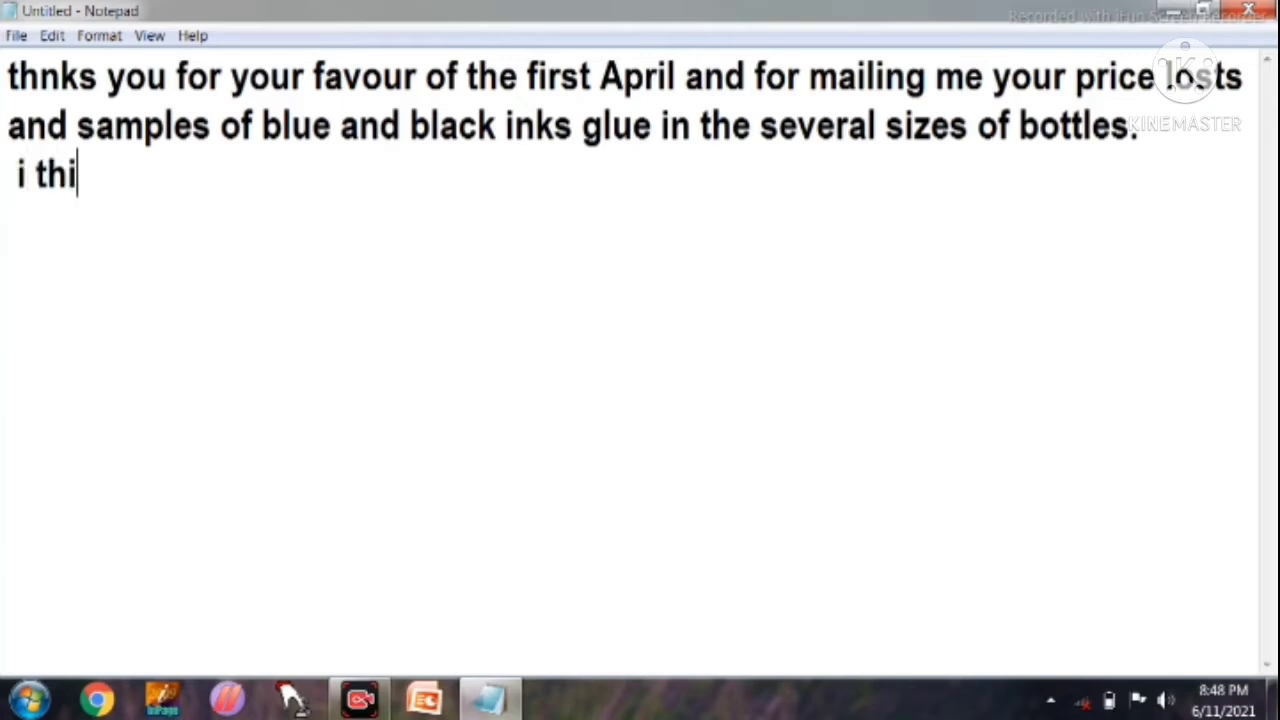
pyautogui.write('nk the ')
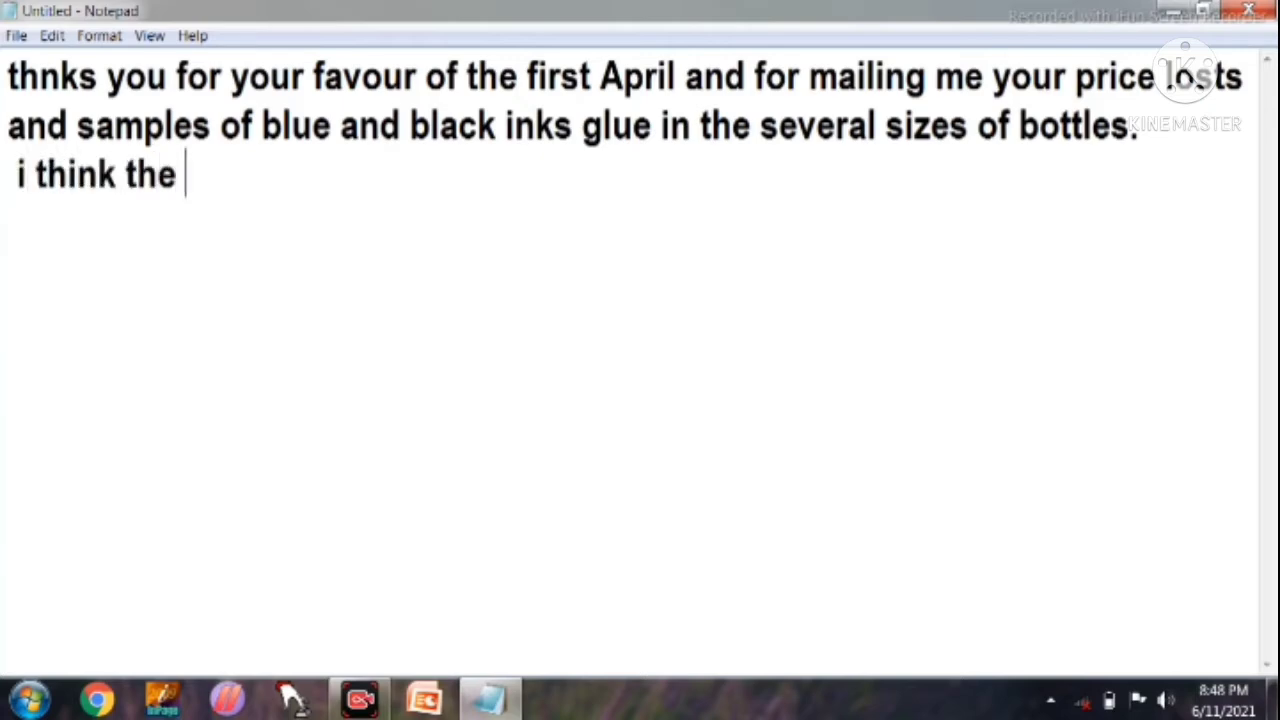
pyautogui.write('lables are ')
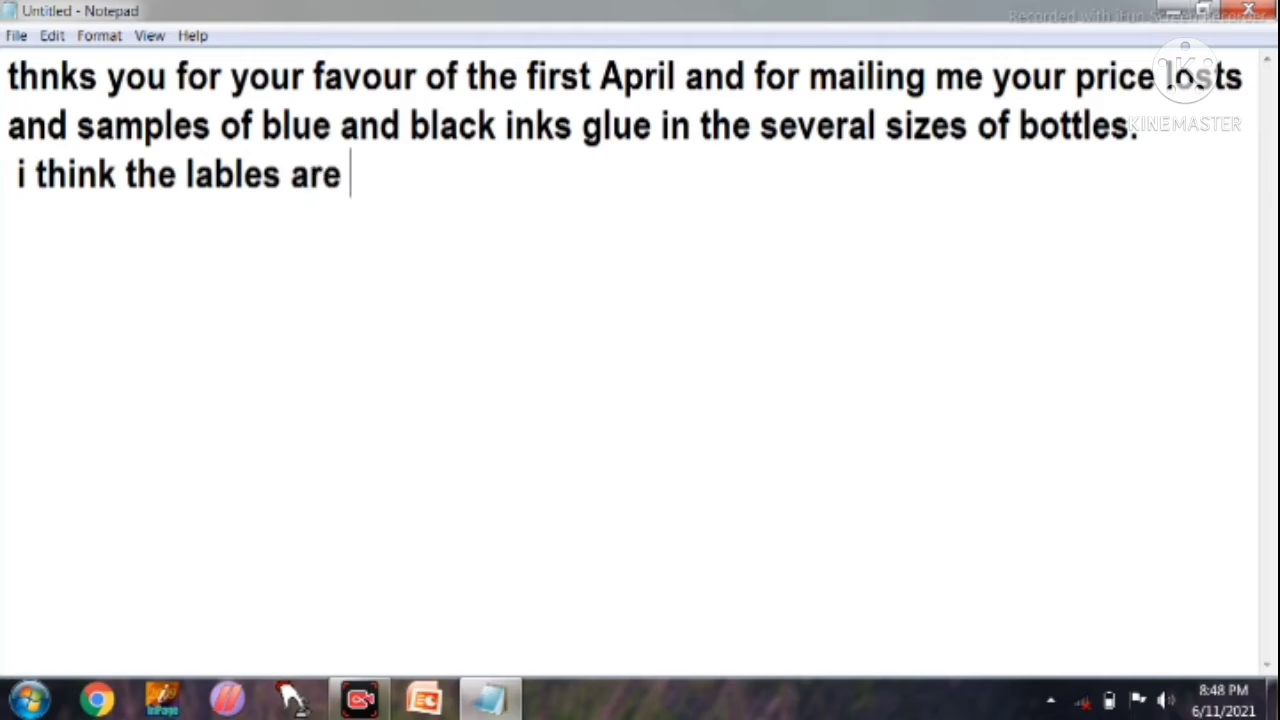
pyautogui.write('beete')
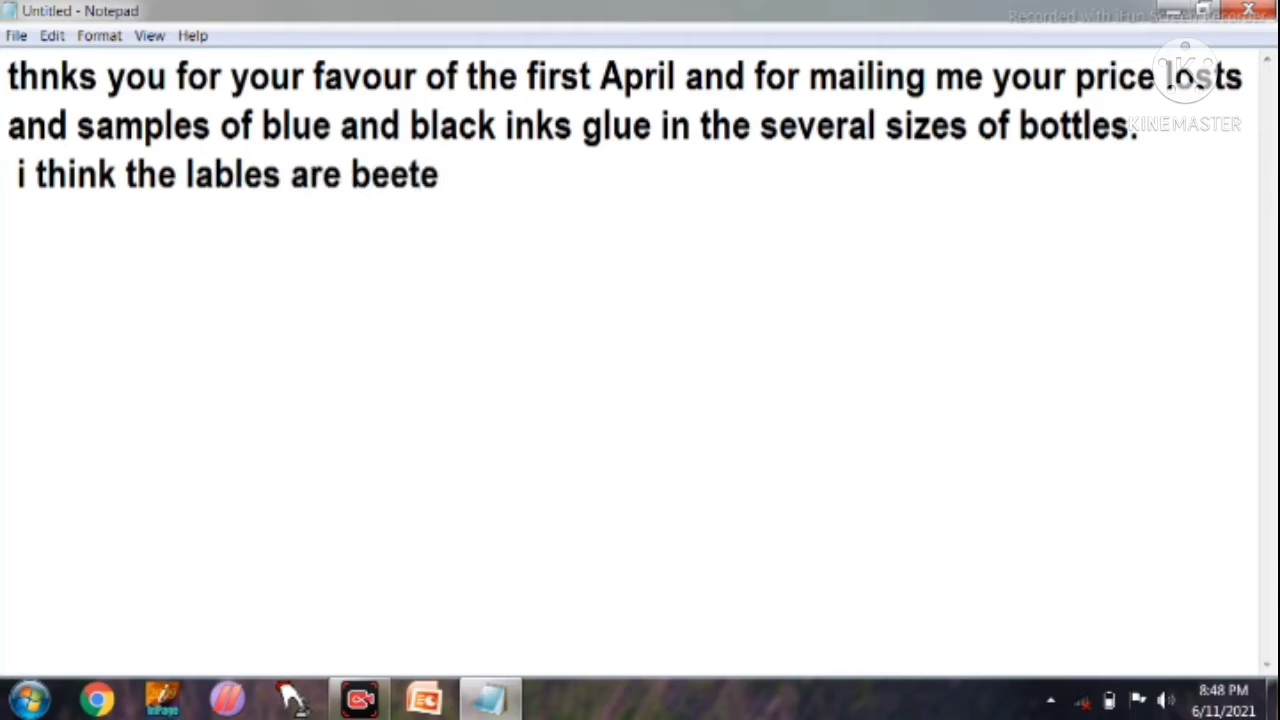
pyautogui.press('BackSpace')
pyautogui.press('BackSpace')
pyautogui.write('\\')
pyautogui.press('BackSpace')
pyautogui.press('BackSpace')
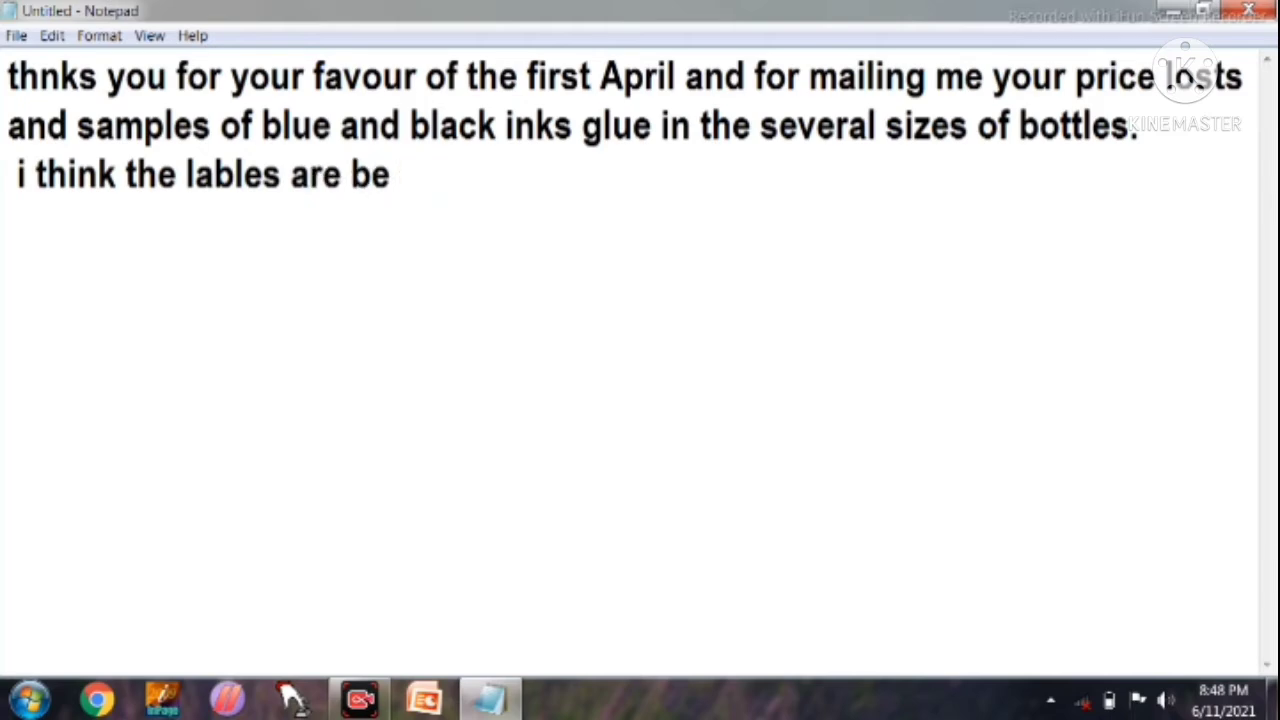
pyautogui.write('tter ')
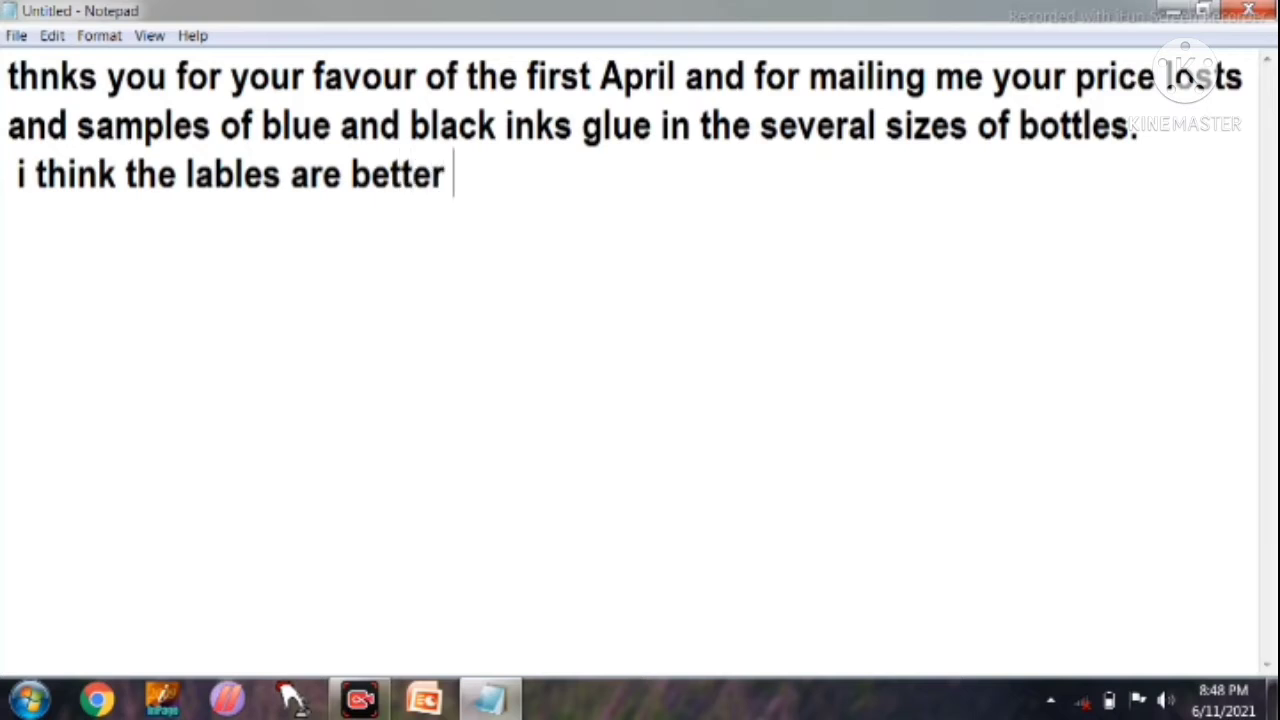
pyautogui.write('and bright')
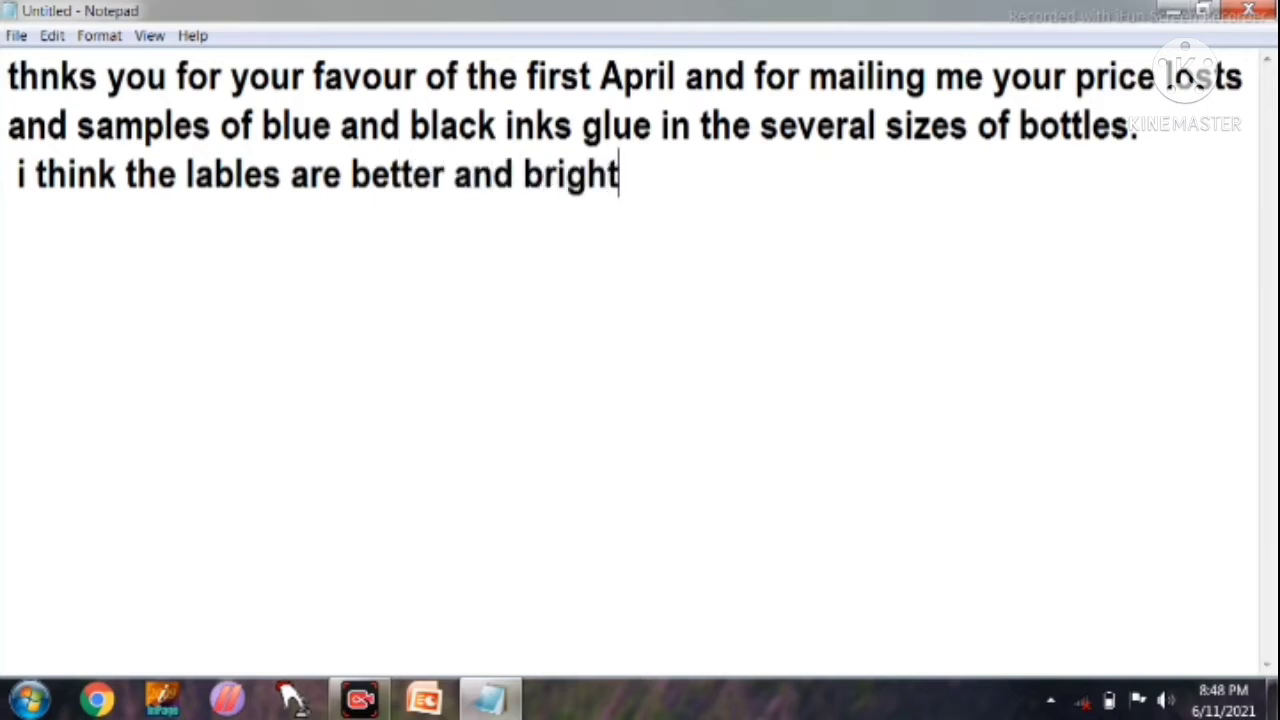
pyautogui.write('er now')
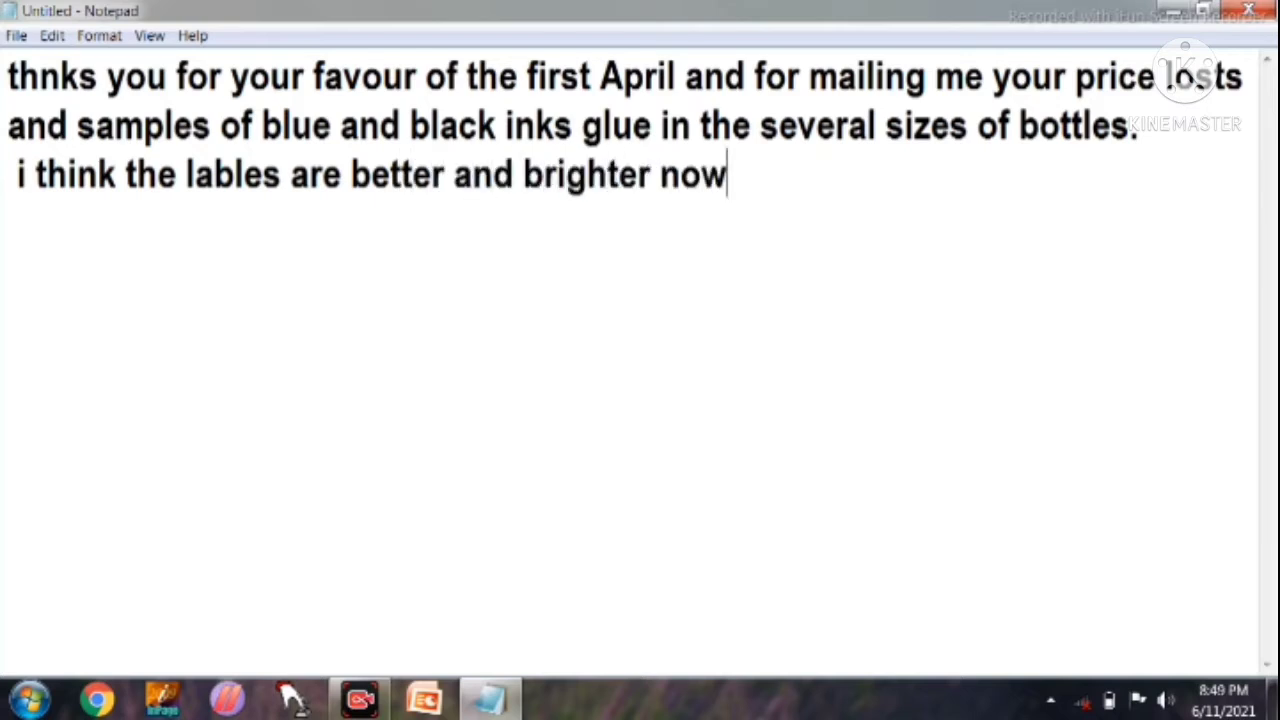
pyautogui.write('n.')
pyautogui.press('Return')
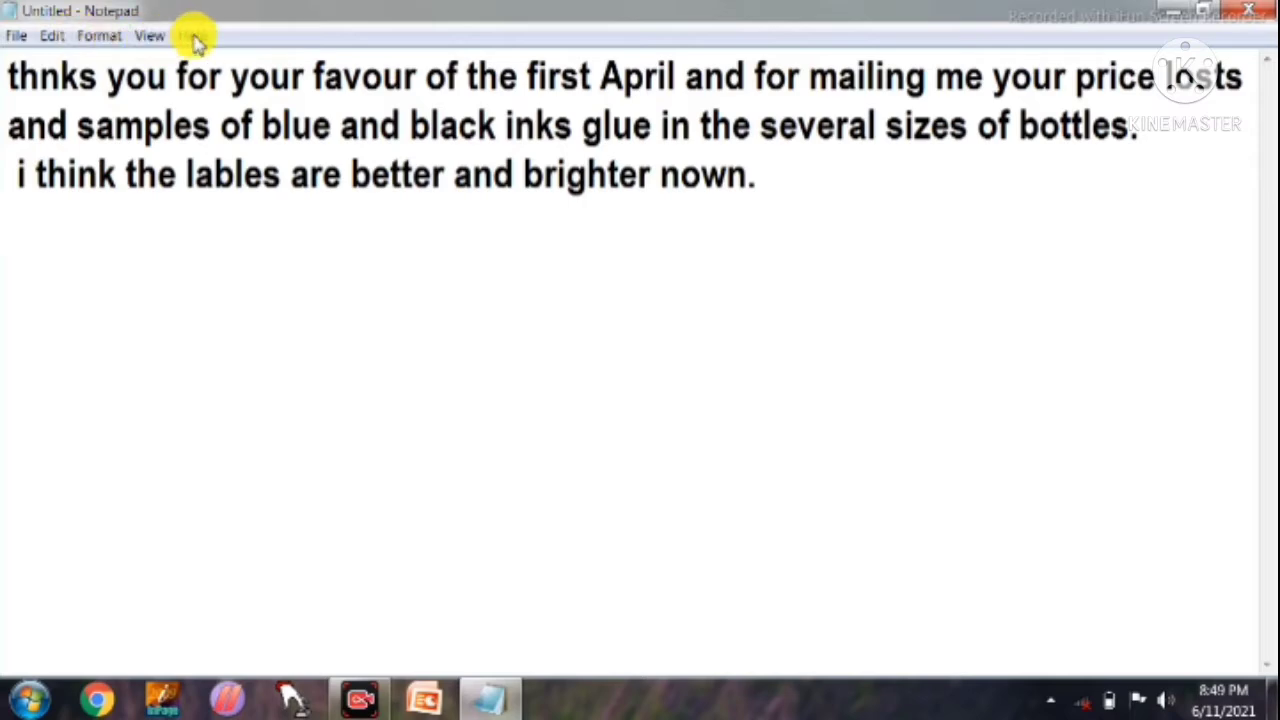
# Start a new document, saving the current text to the Desktop as a text document named "keyborad"
pyautogui.click(16, 40)
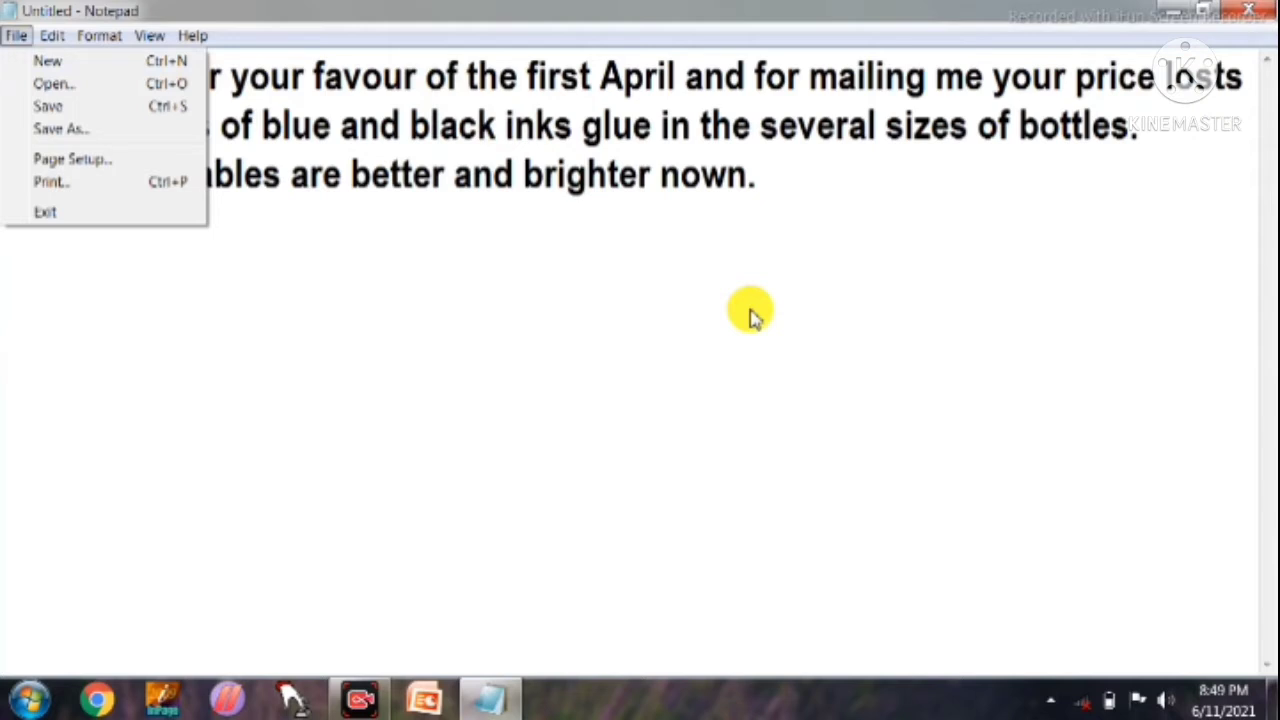
pyautogui.click(99, 66)
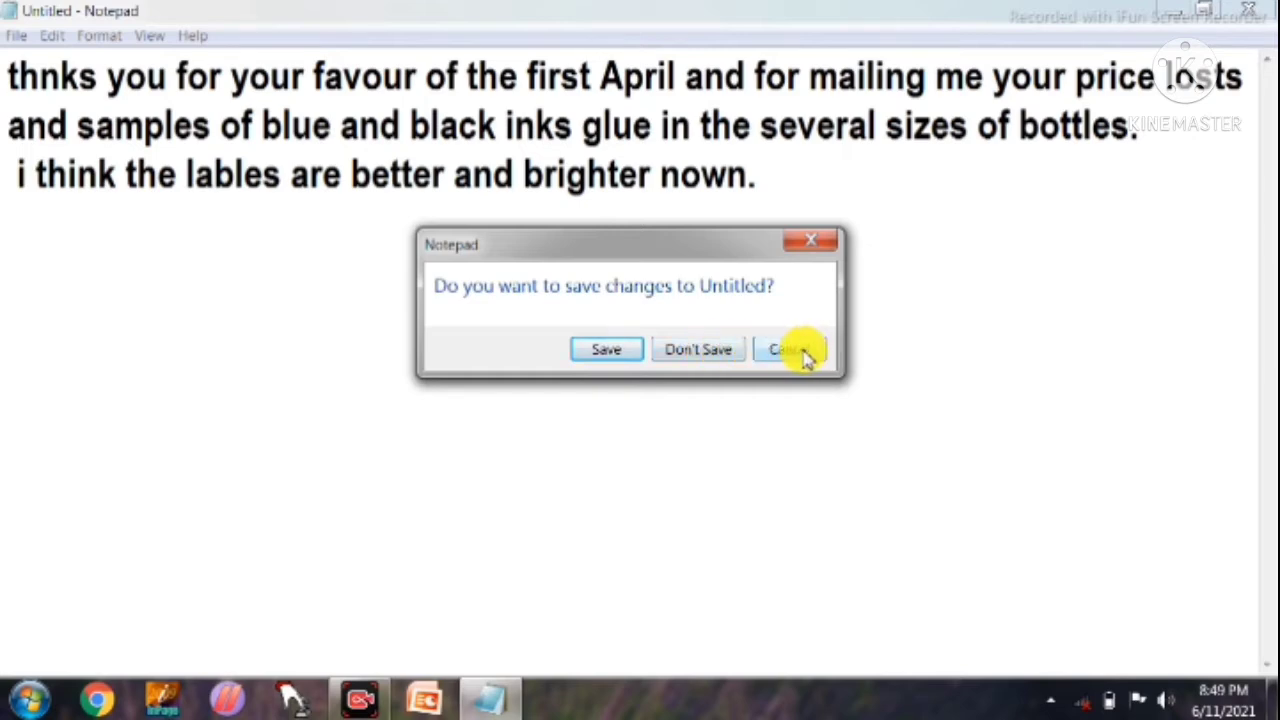
pyautogui.click(614, 351)
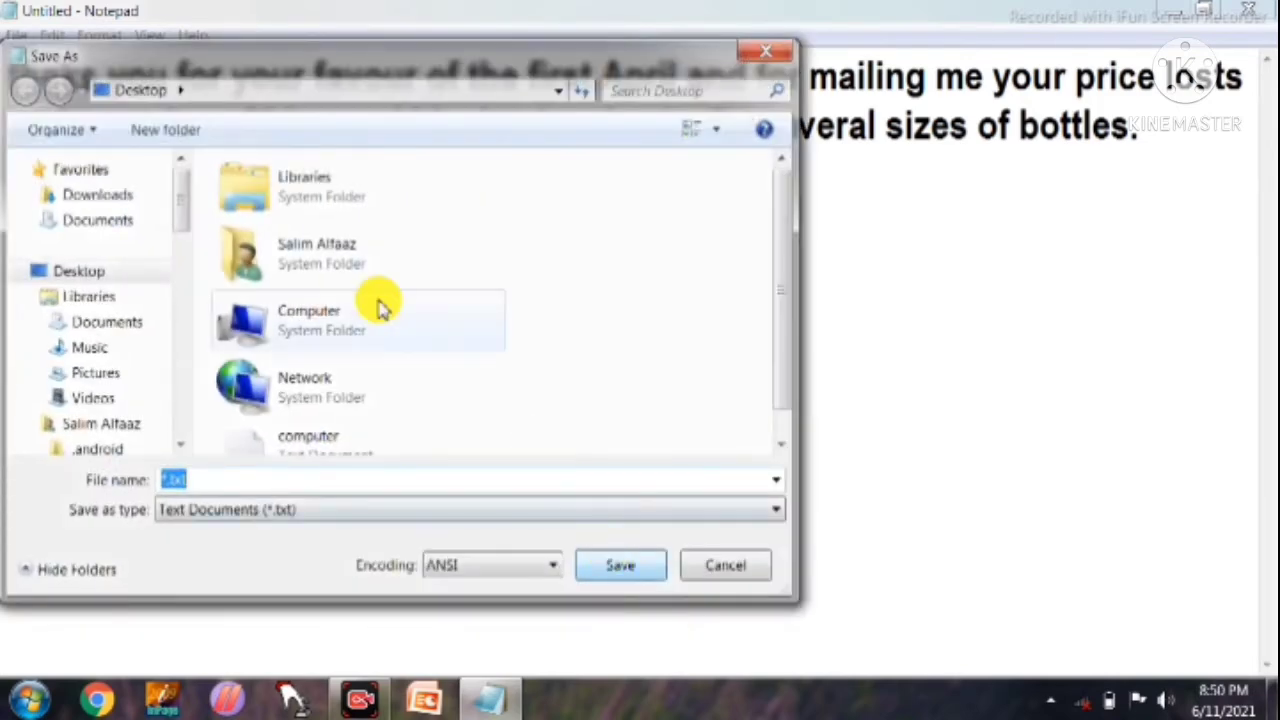
pyautogui.click(130, 272)
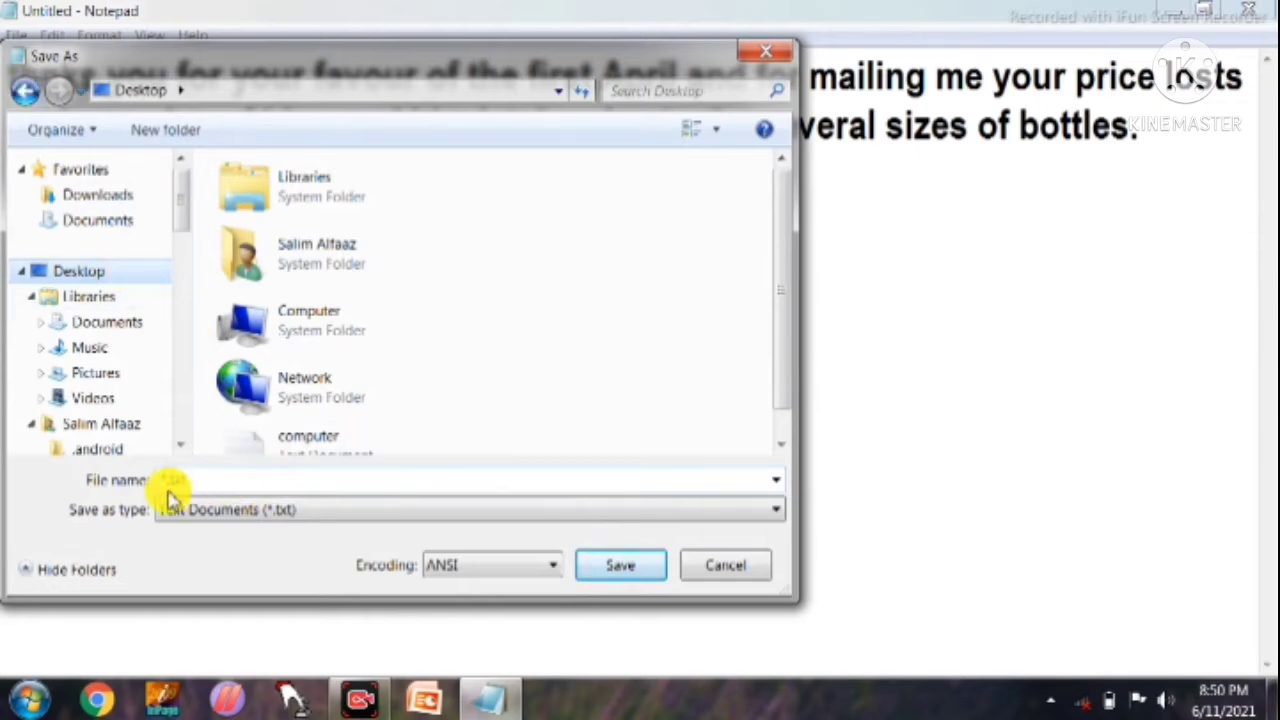
pyautogui.doubleClick(222, 480)
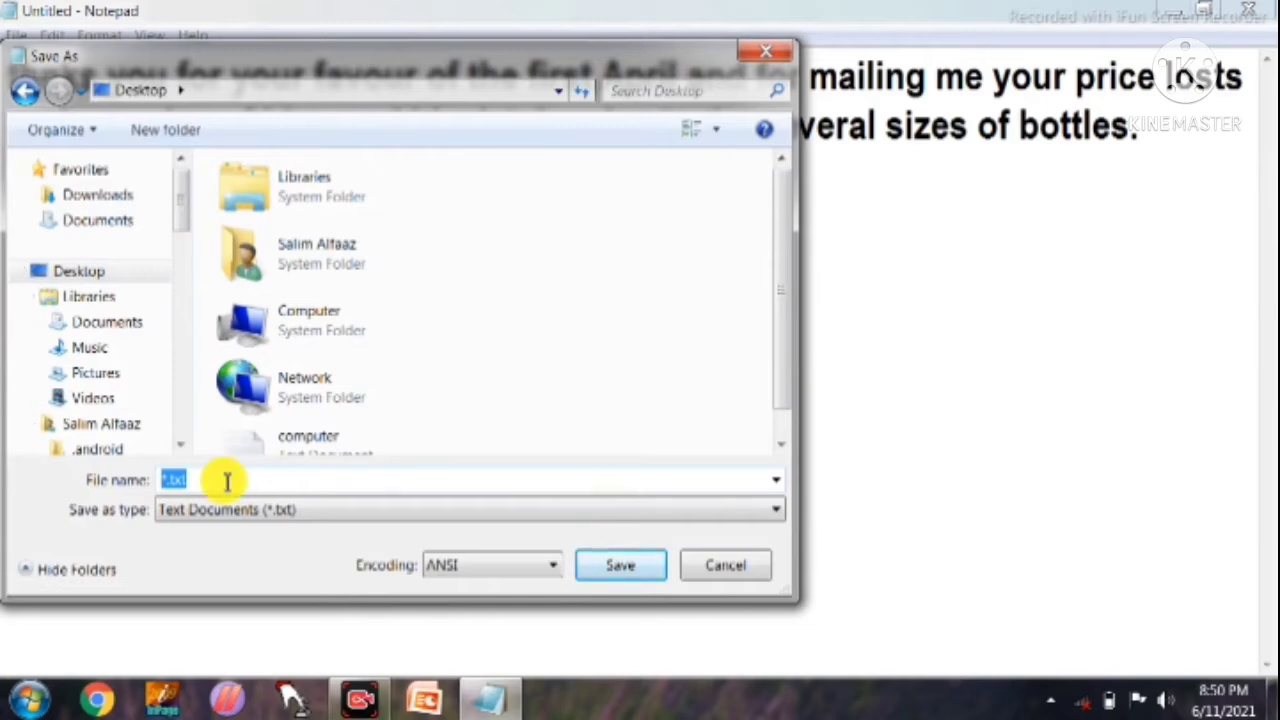
pyautogui.press('BackSpace')
pyautogui.write('ke')
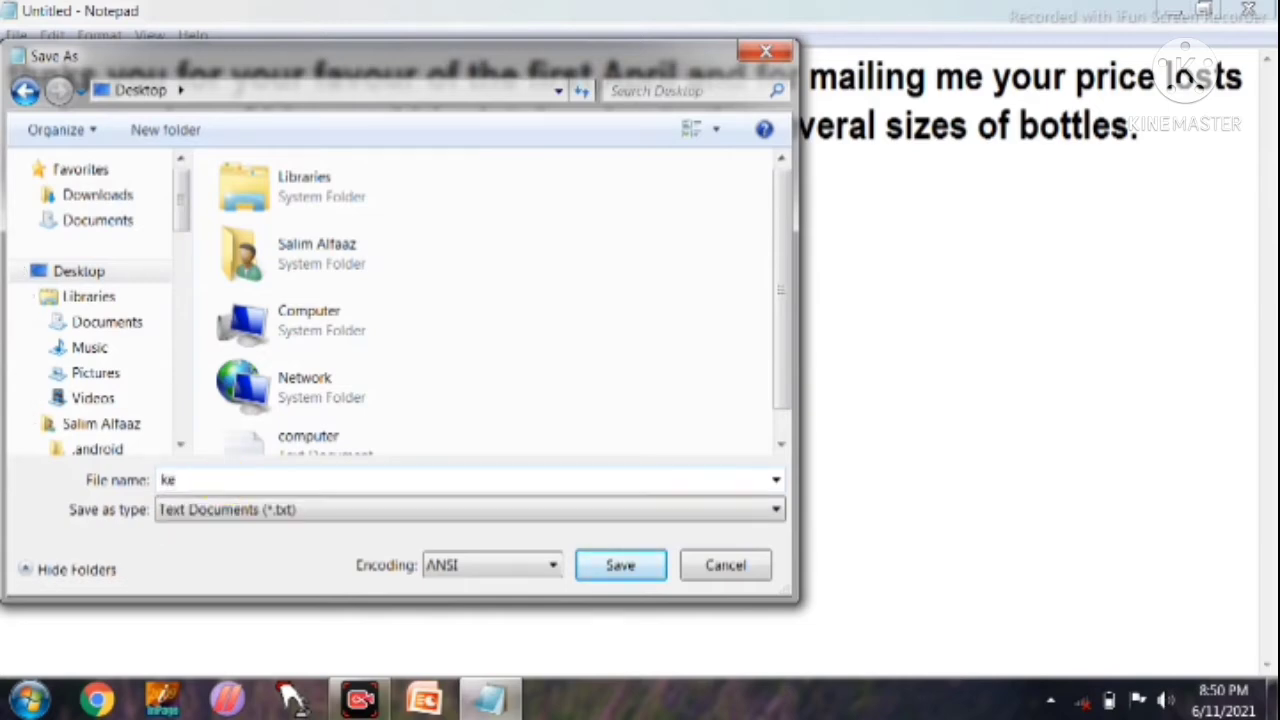
pyautogui.write('yborad')
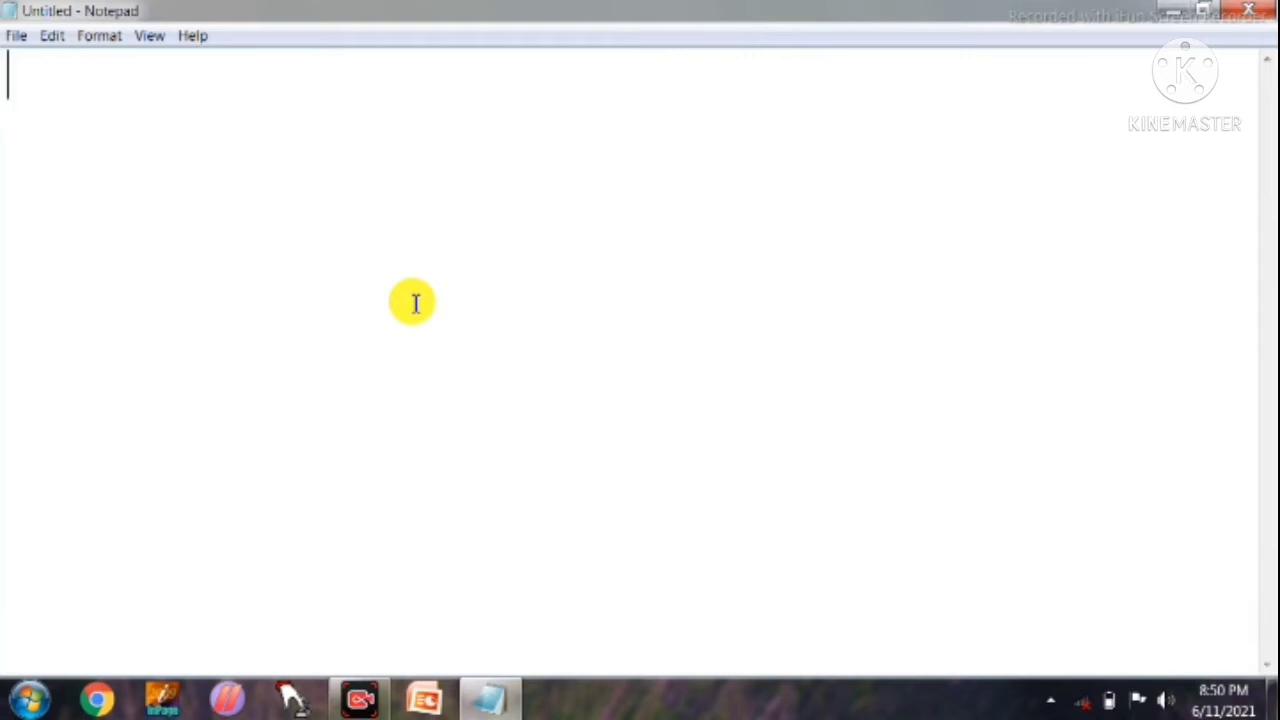
# Open the saved text document "keyborad" from the Desktop
pyautogui.click(14, 38)
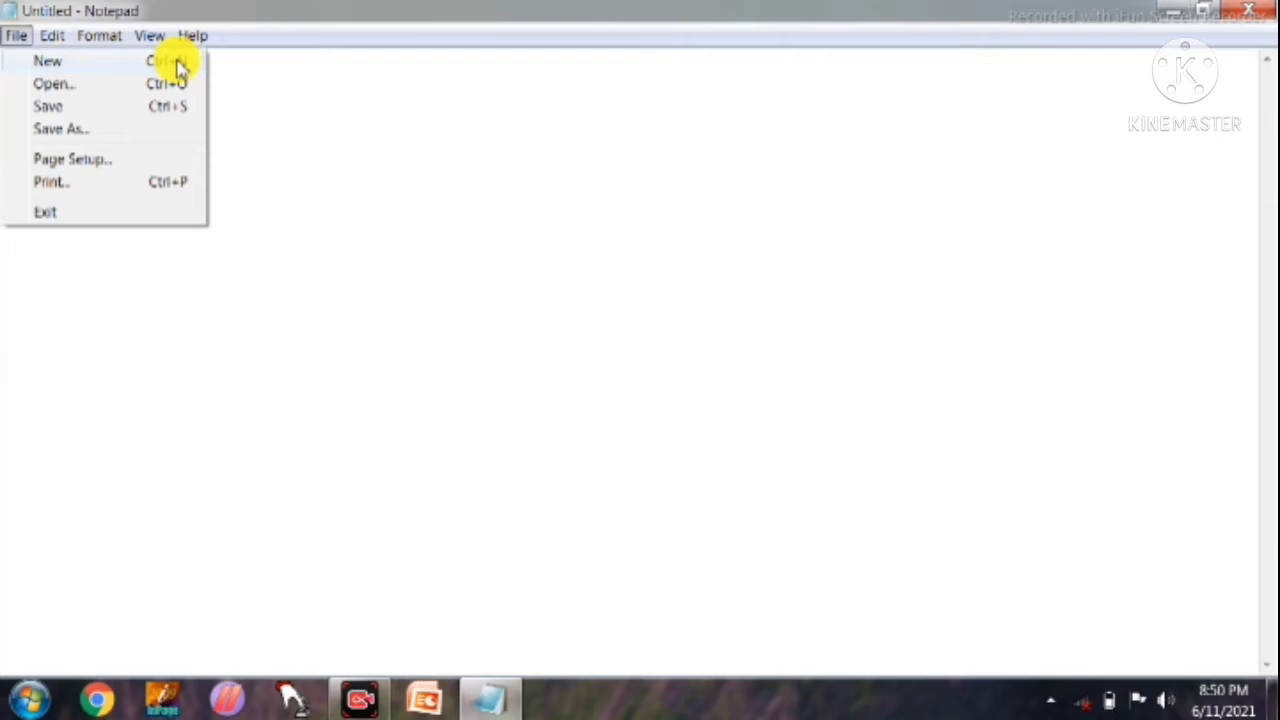
pyautogui.click(360, 95)
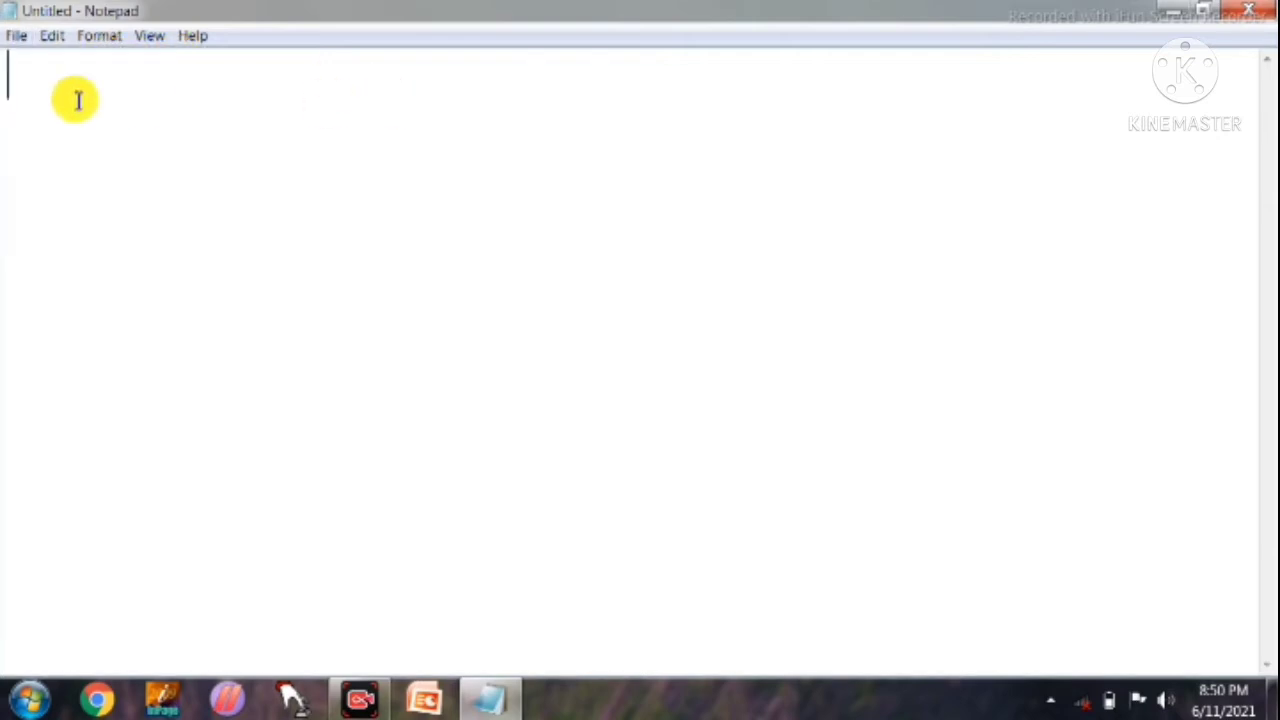
pyautogui.click(16, 36)
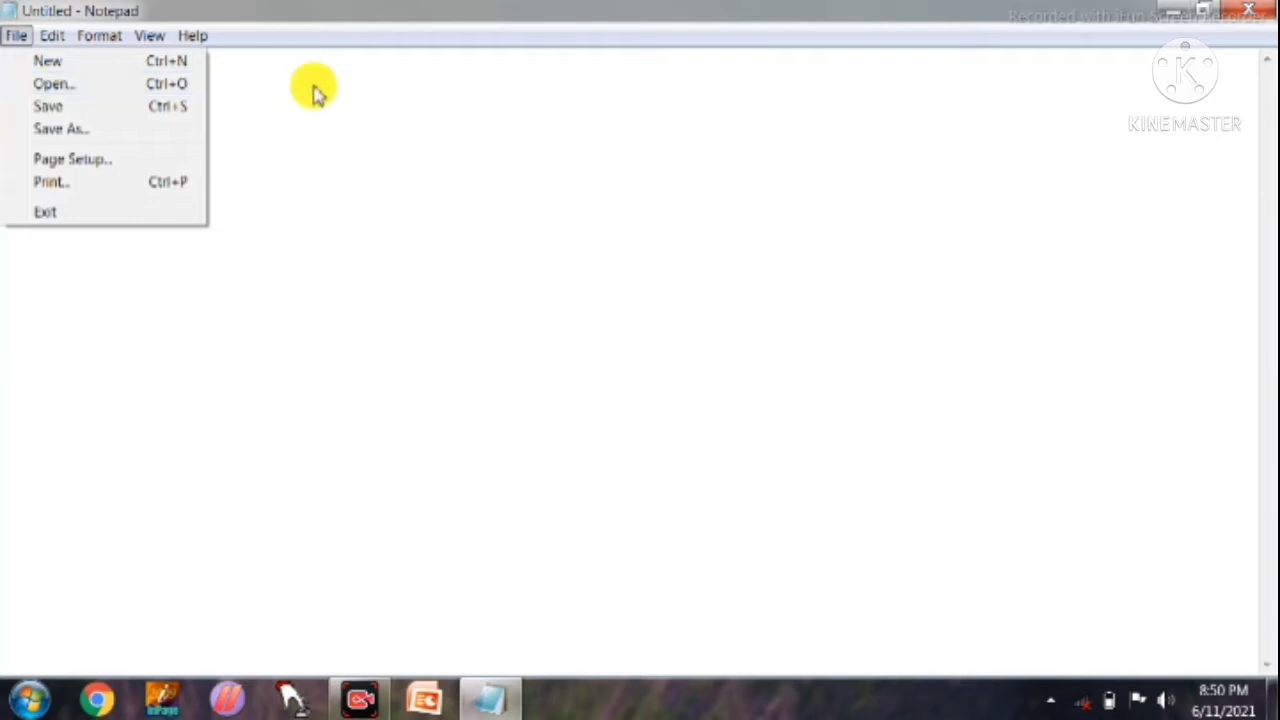
pyautogui.click(148, 88)
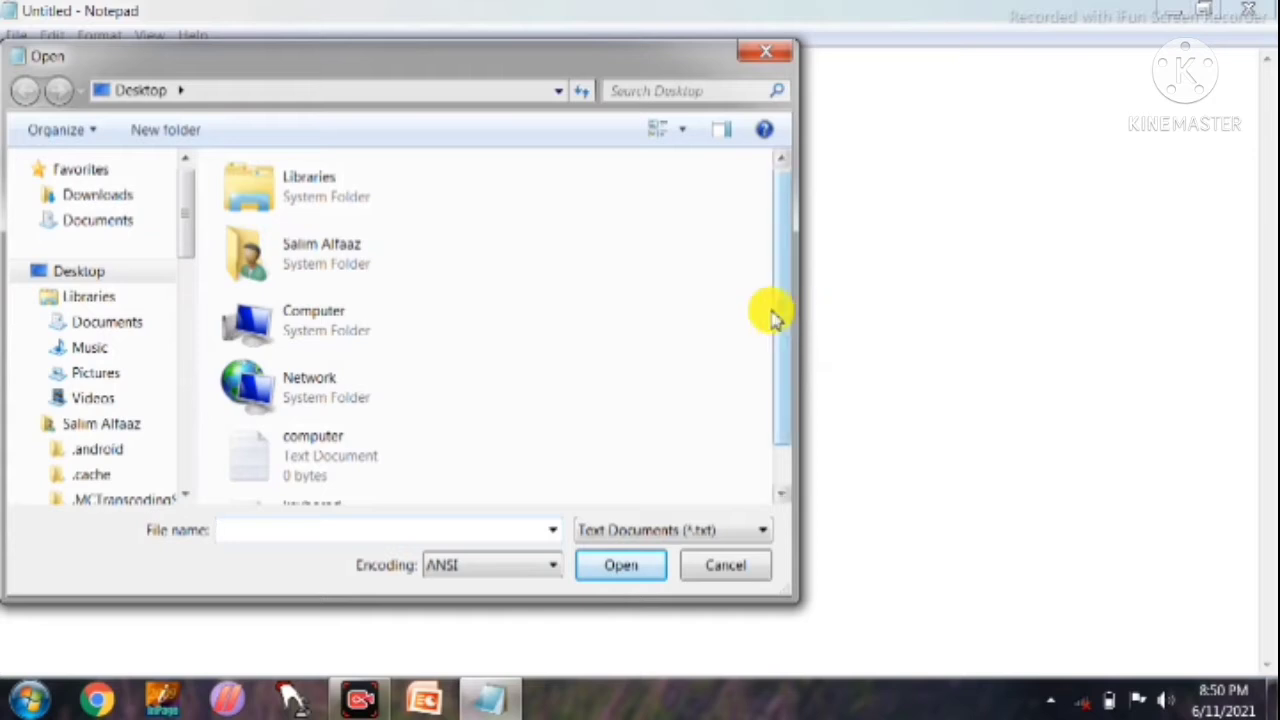
pyautogui.moveTo(783, 323); pyautogui.dragTo(785, 435)
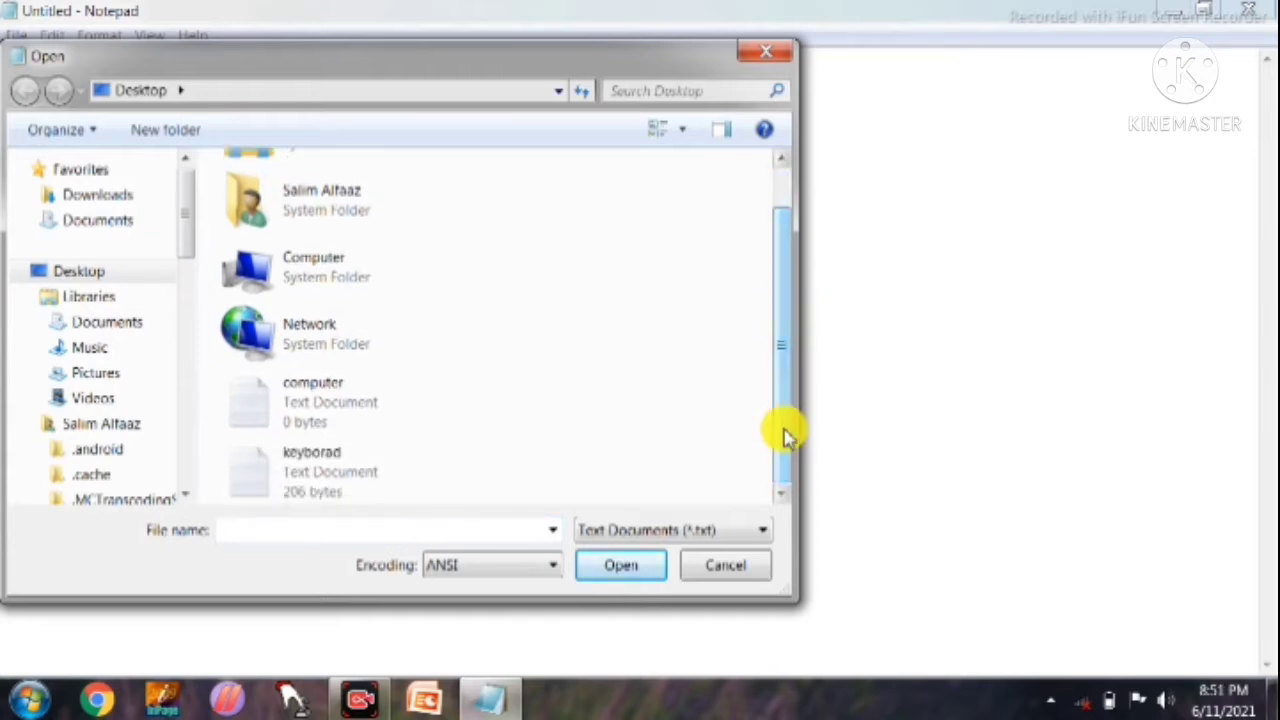
pyautogui.doubleClick(316, 470)
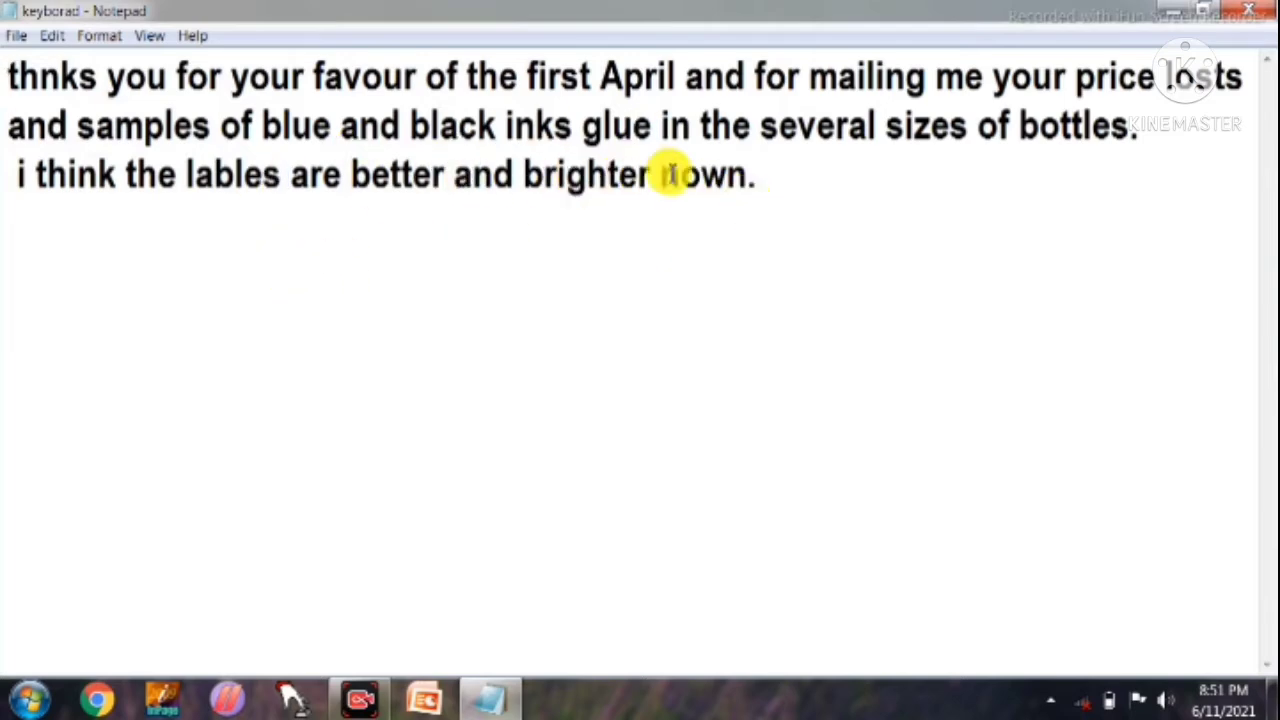
# Create a new blank document in place of the open "keyborad" file
pyautogui.click(18, 37)
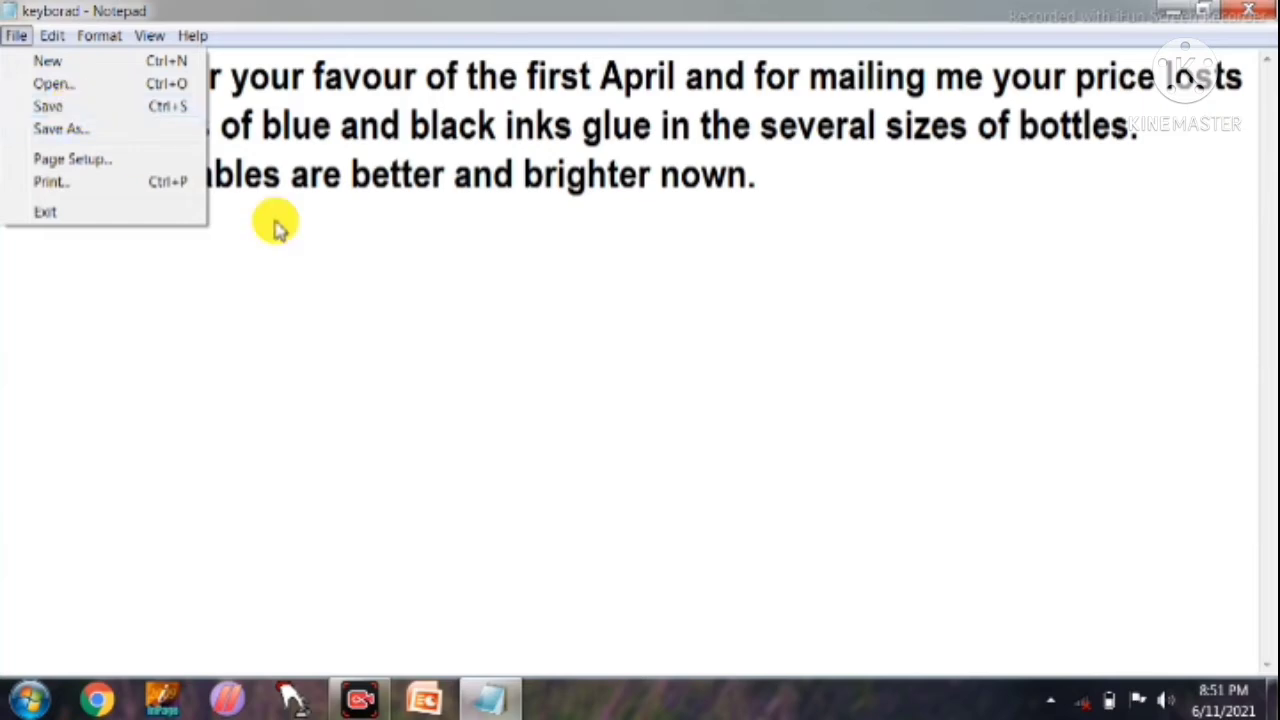
pyautogui.click(397, 280)
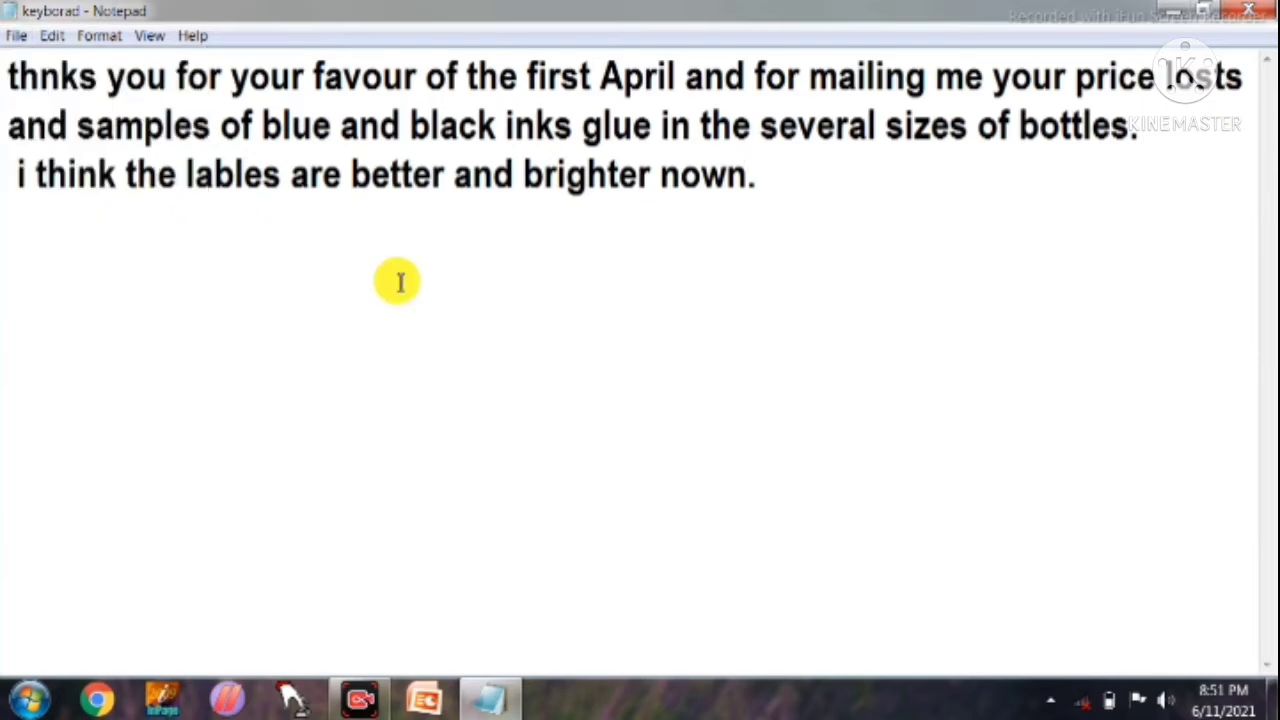
pyautogui.click(12, 37)
pyautogui.click(40, 61)
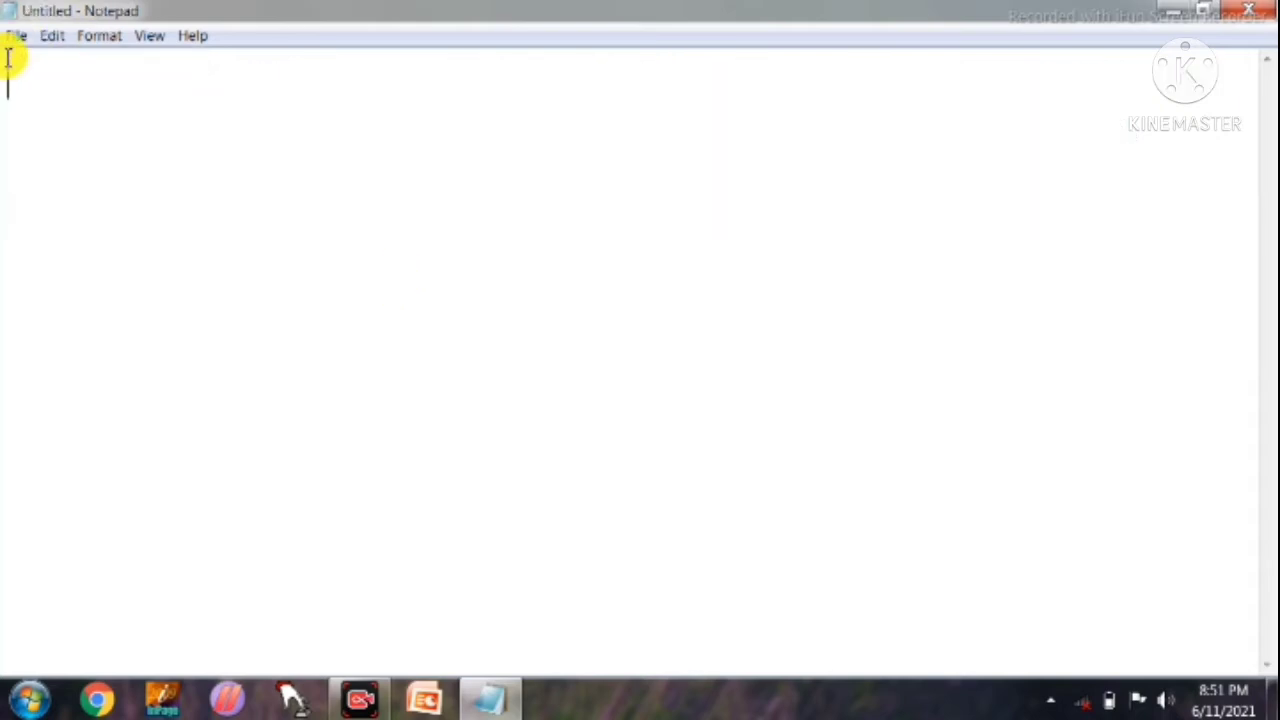
pyautogui.hotkey('ctrl', 's')
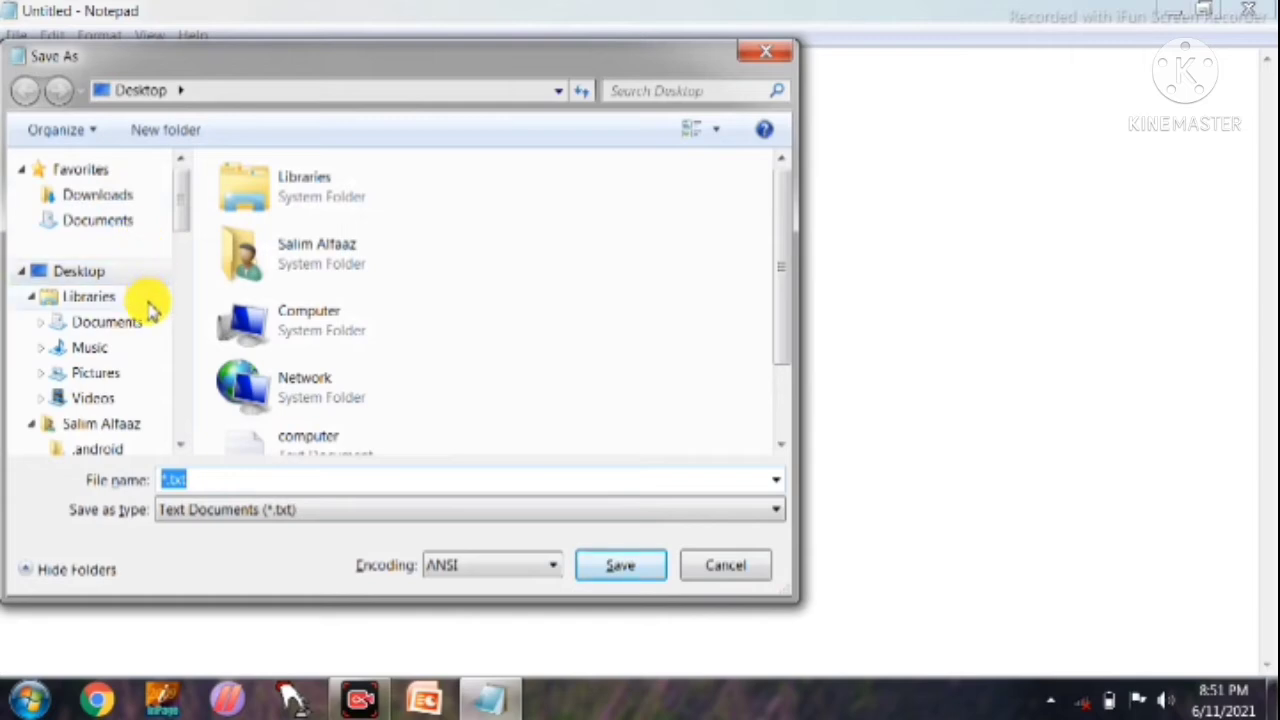
pyautogui.moveTo(182, 230); pyautogui.dragTo(182, 345)
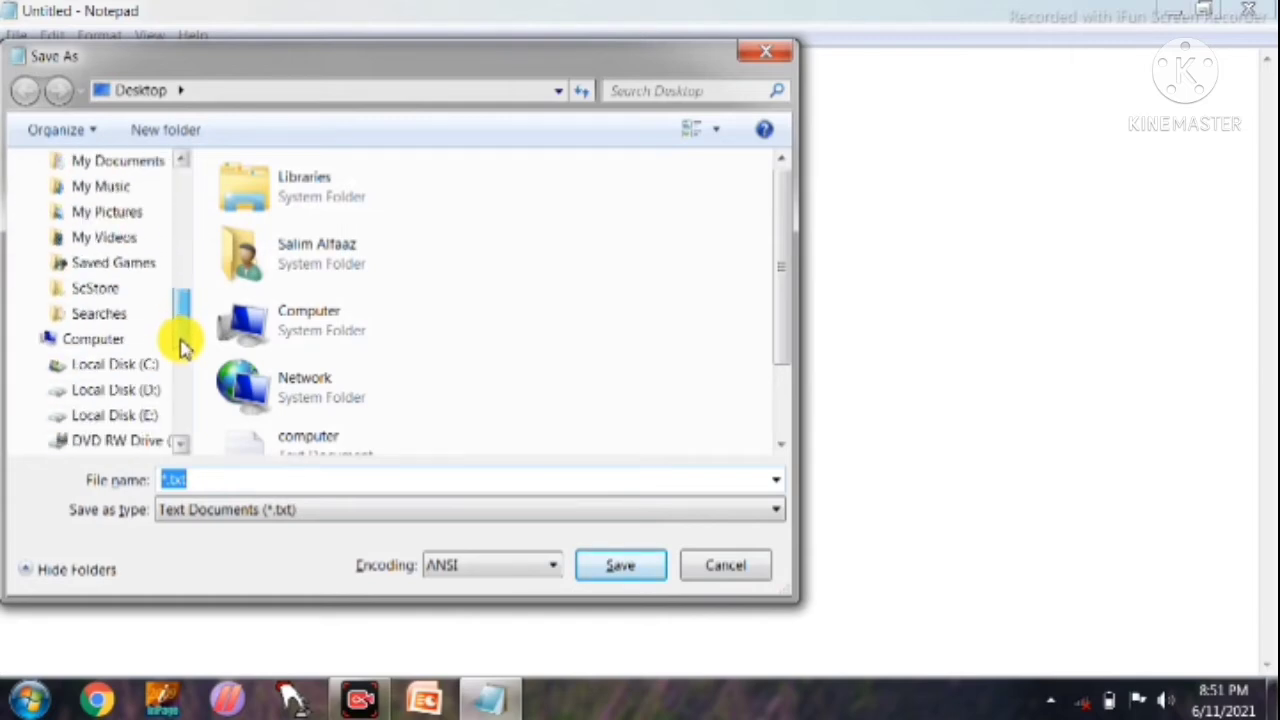
pyautogui.click(781, 57)
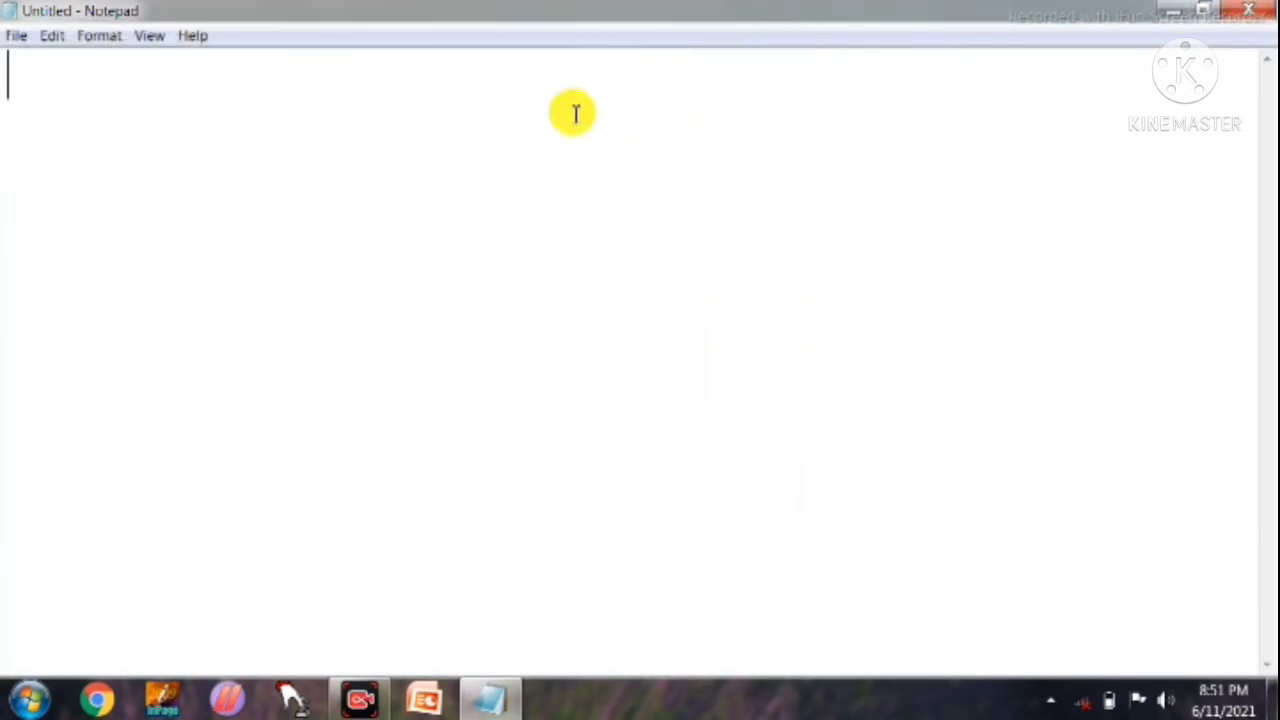
# Open the "keyborad" document from the Desktop and replace "in the several" with "computer" in its second line
pyautogui.click(14, 42)
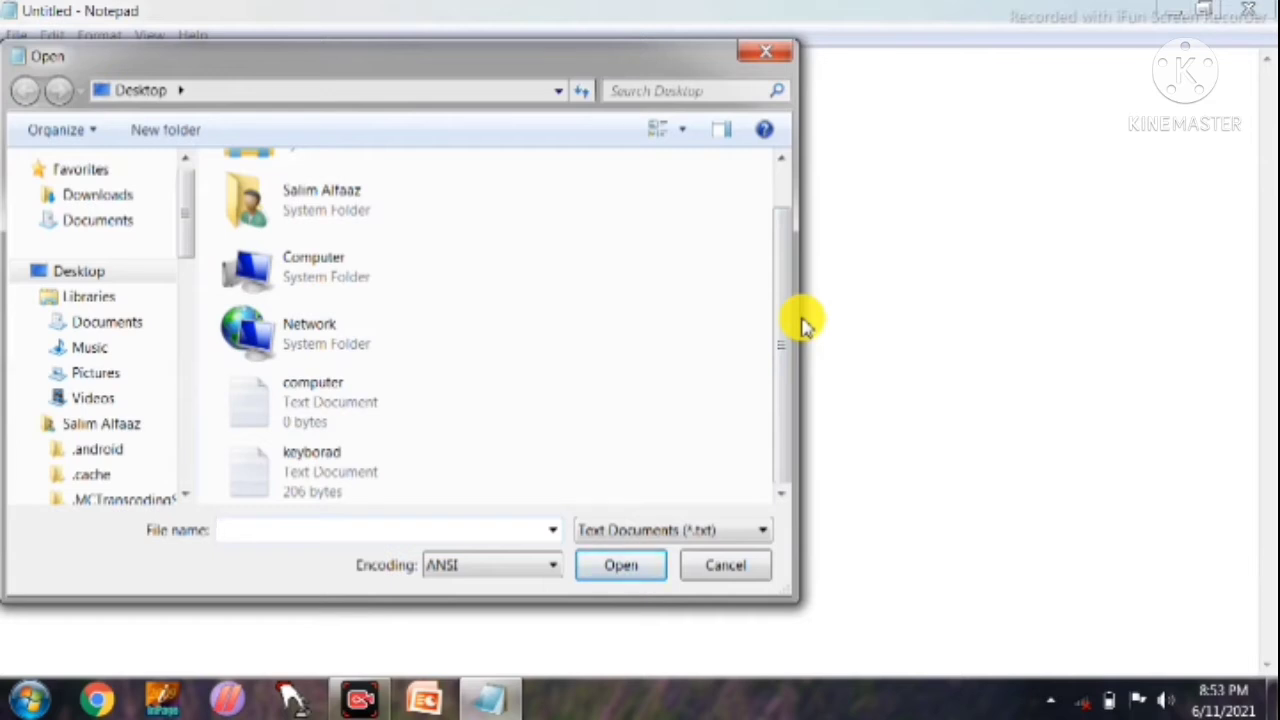
pyautogui.doubleClick(444, 488)
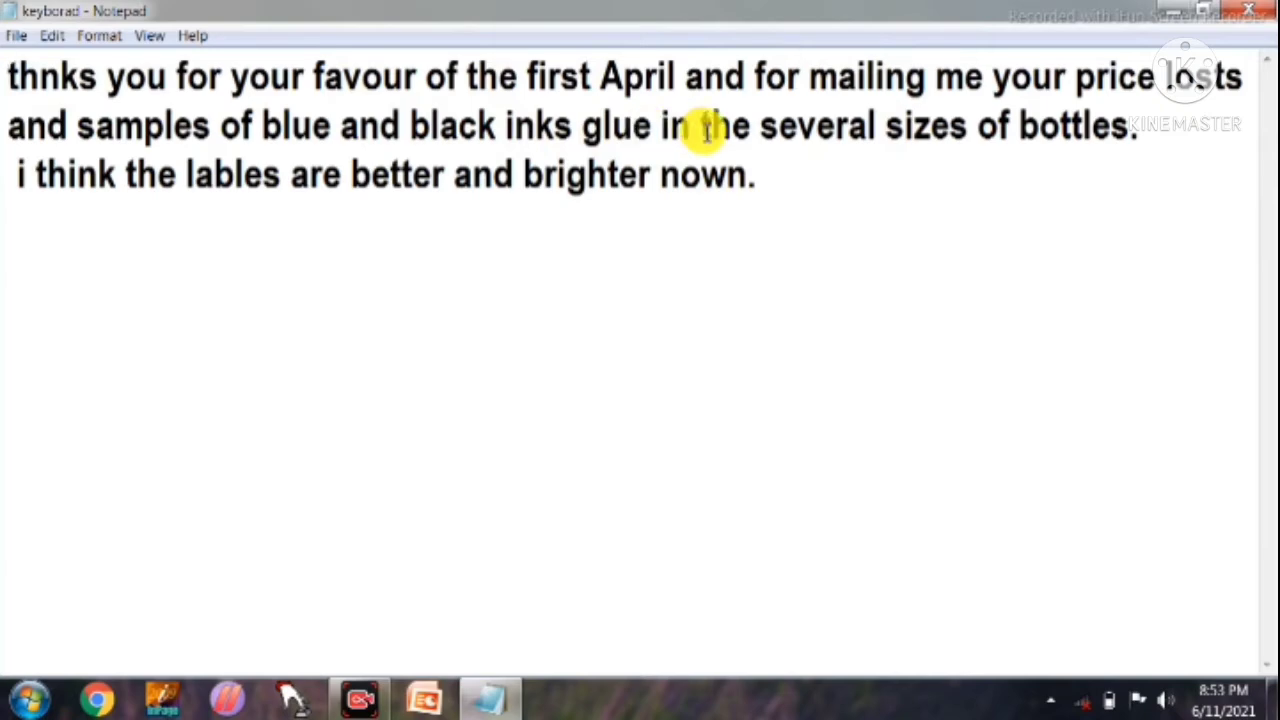
pyautogui.moveTo(888, 135); pyautogui.dragTo(665, 145)
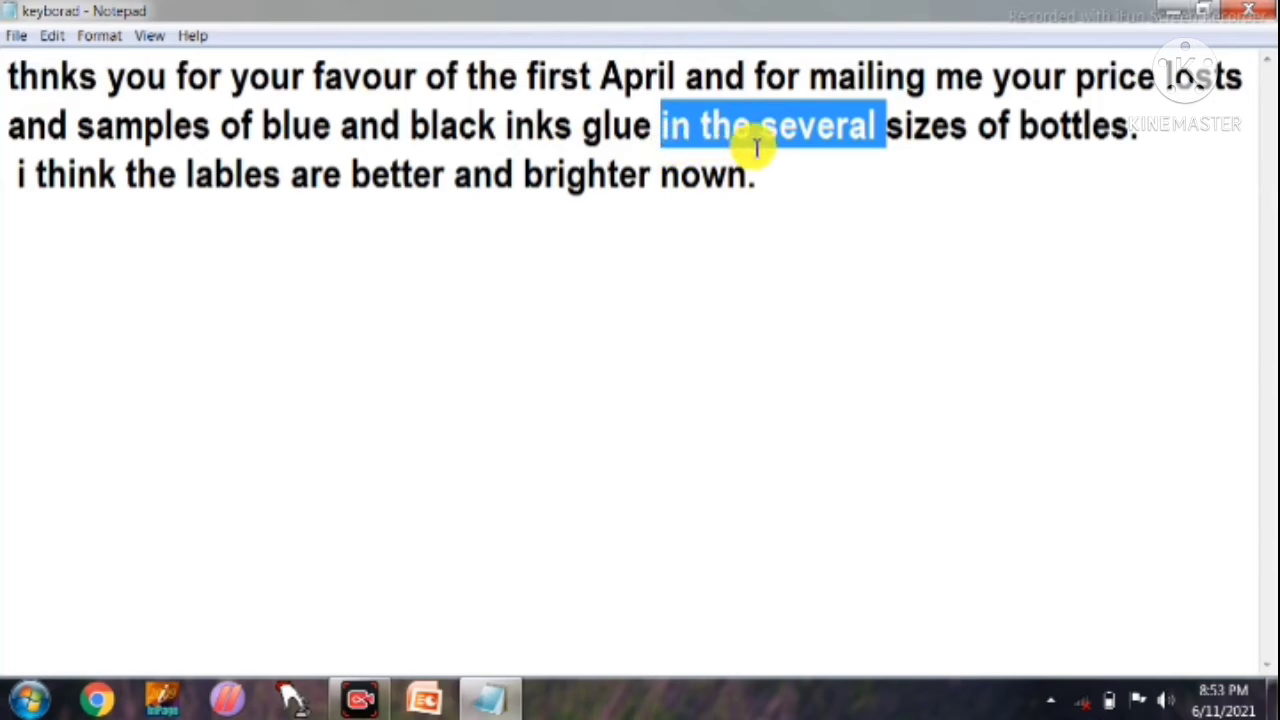
pyautogui.press('Delete')
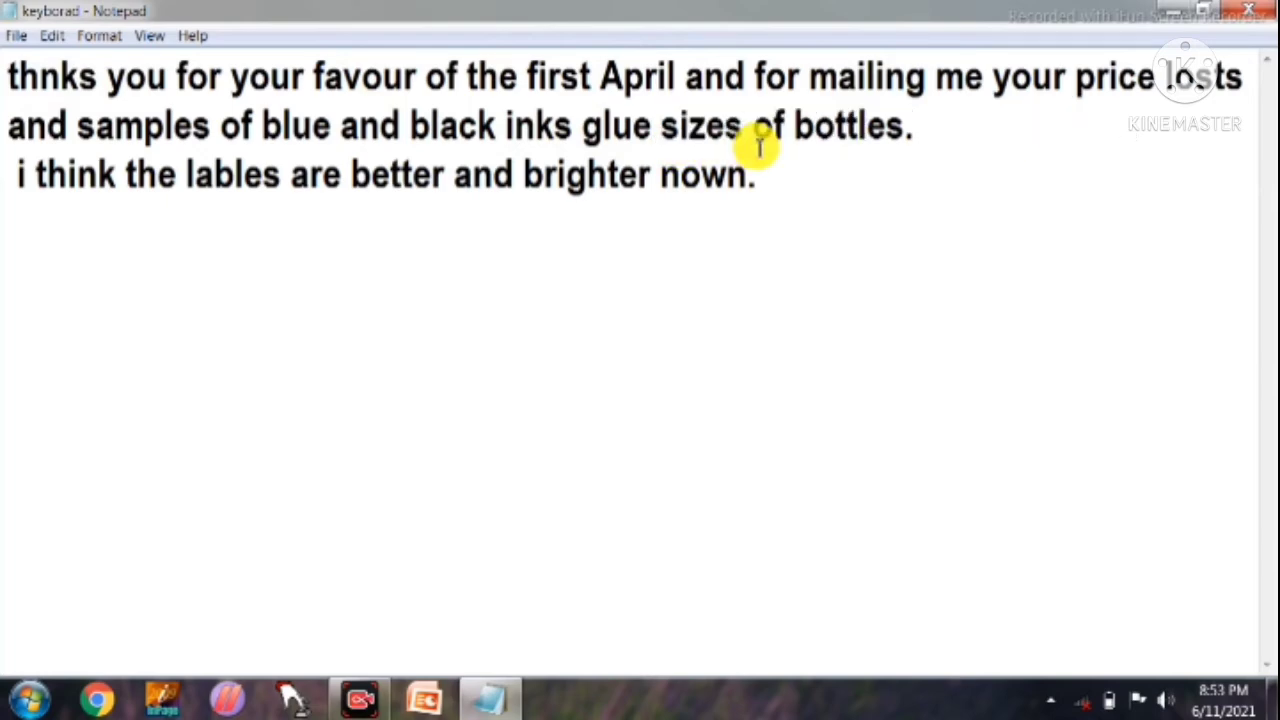
pyautogui.write('co')
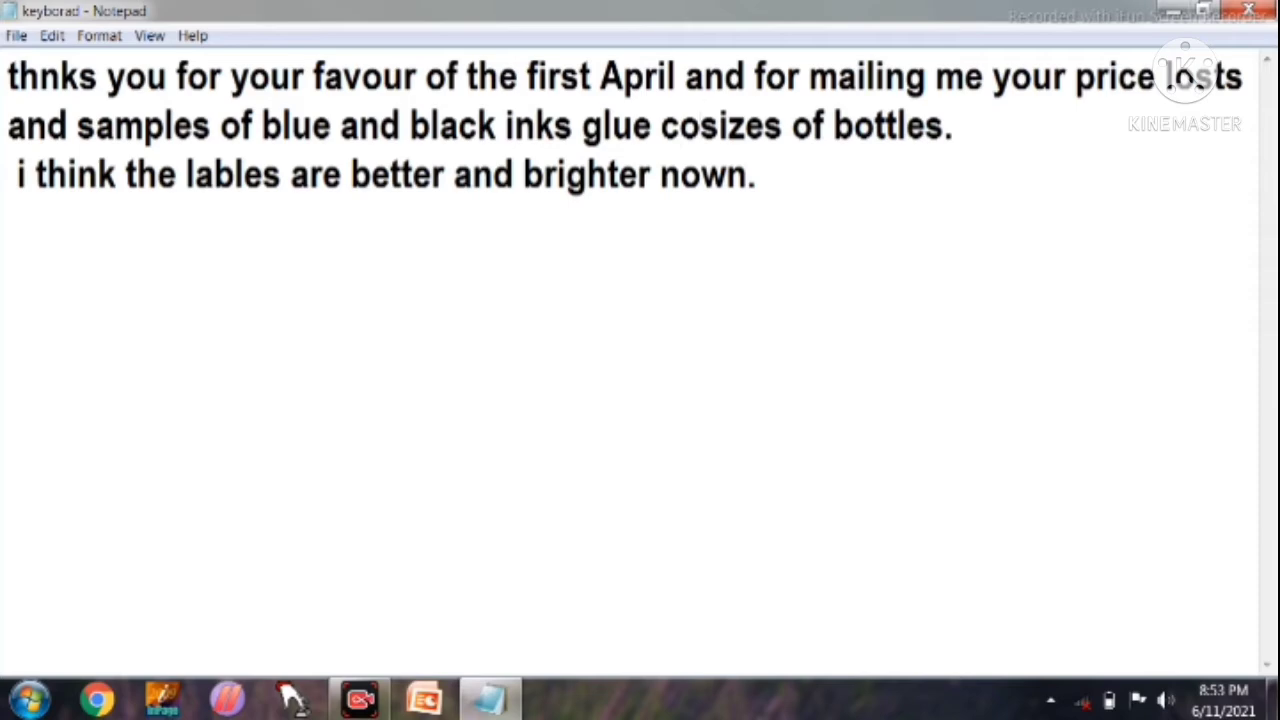
pyautogui.write('p')
pyautogui.press('BackSpace')
pyautogui.write('mputer')
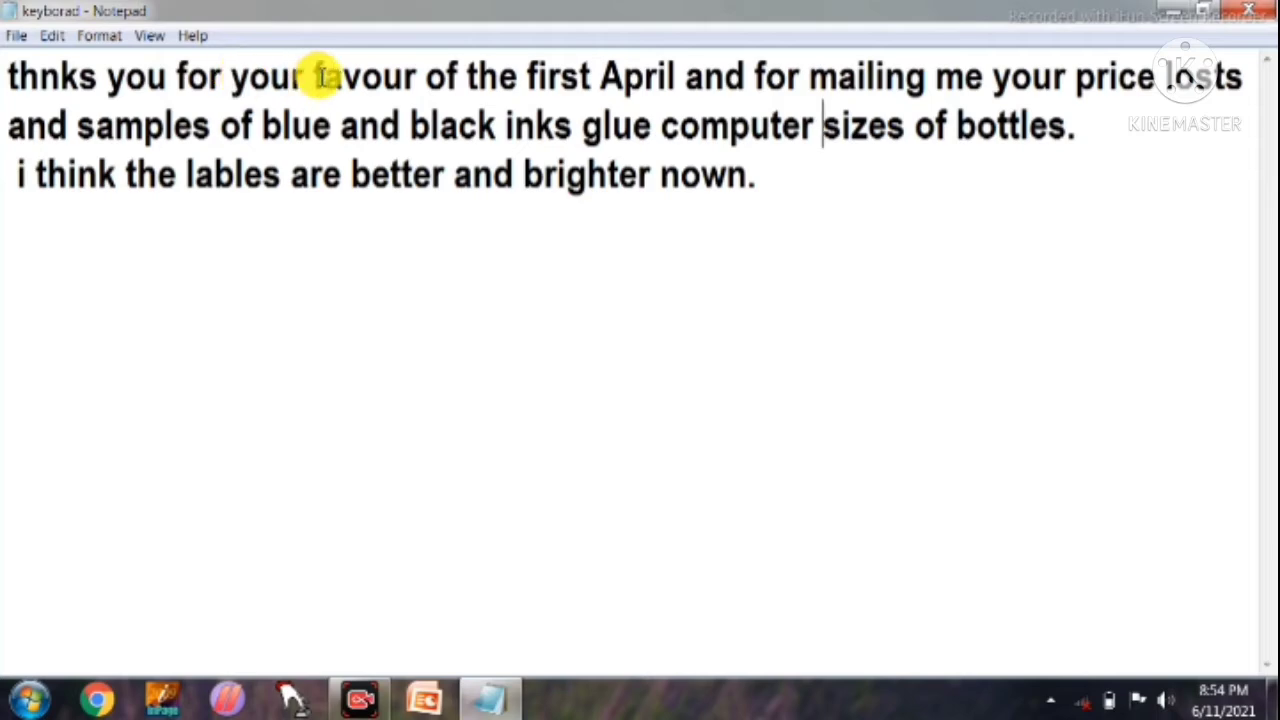
# Save the edited text under the new name "mouse" as a text document on the Desktop
pyautogui.click(17, 38)
pyautogui.click(77, 133)
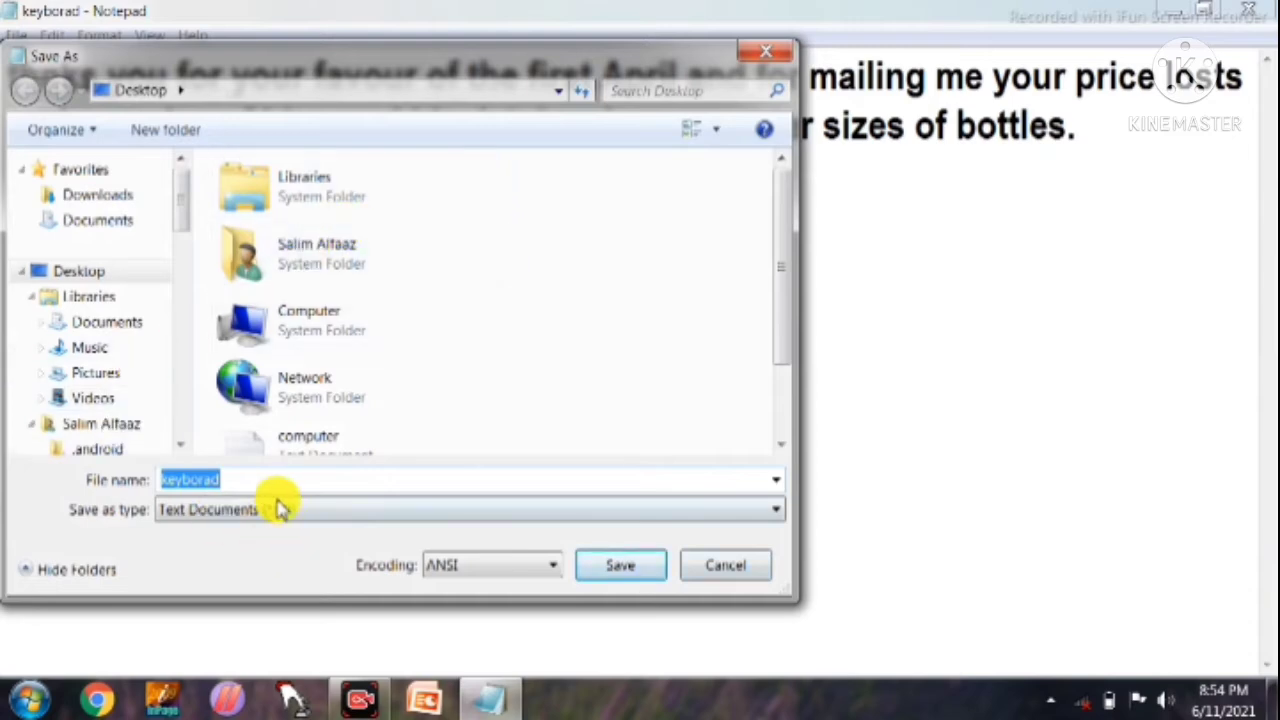
pyautogui.press('BackSpace')
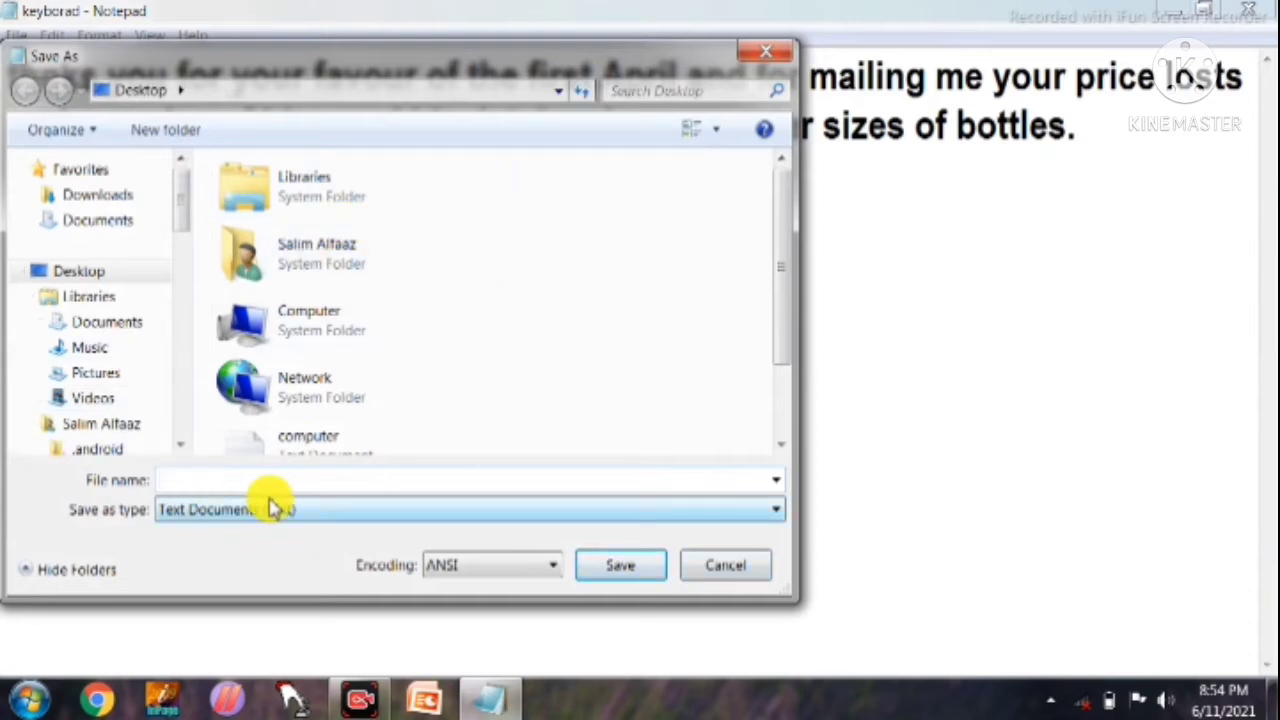
pyautogui.write('mouse')
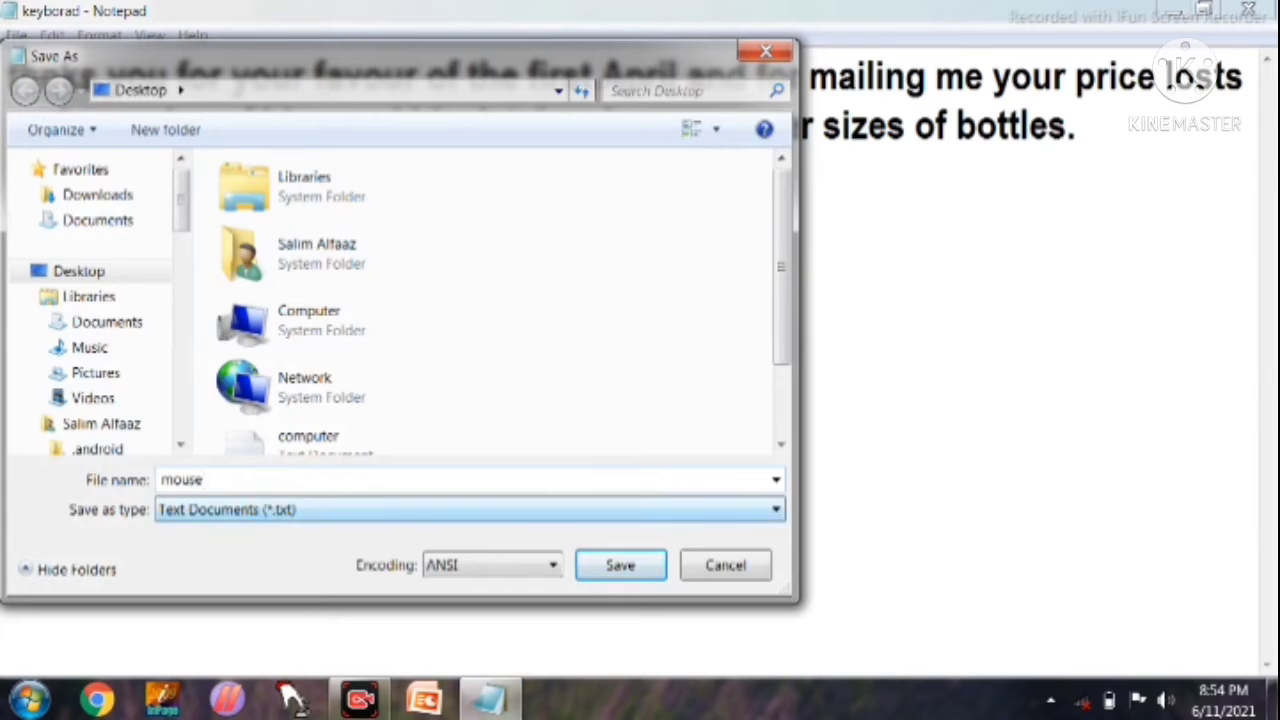
pyautogui.click(80, 272)
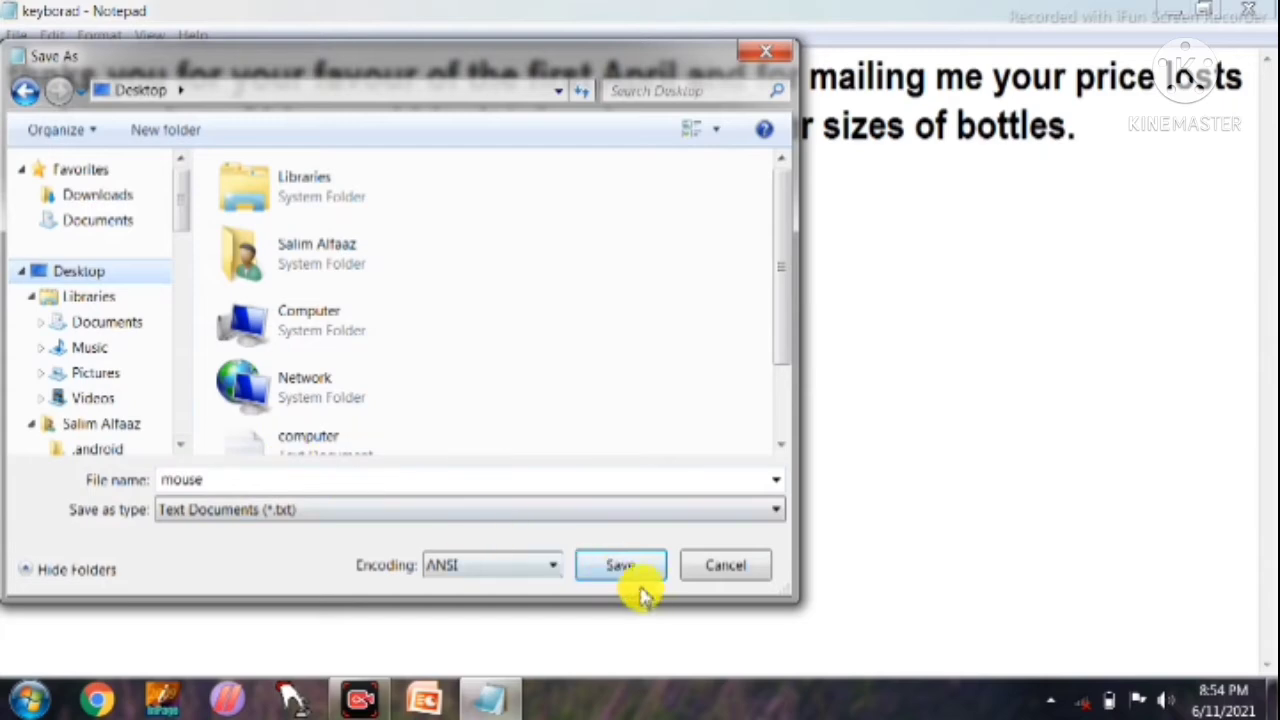
pyautogui.click(620, 566)
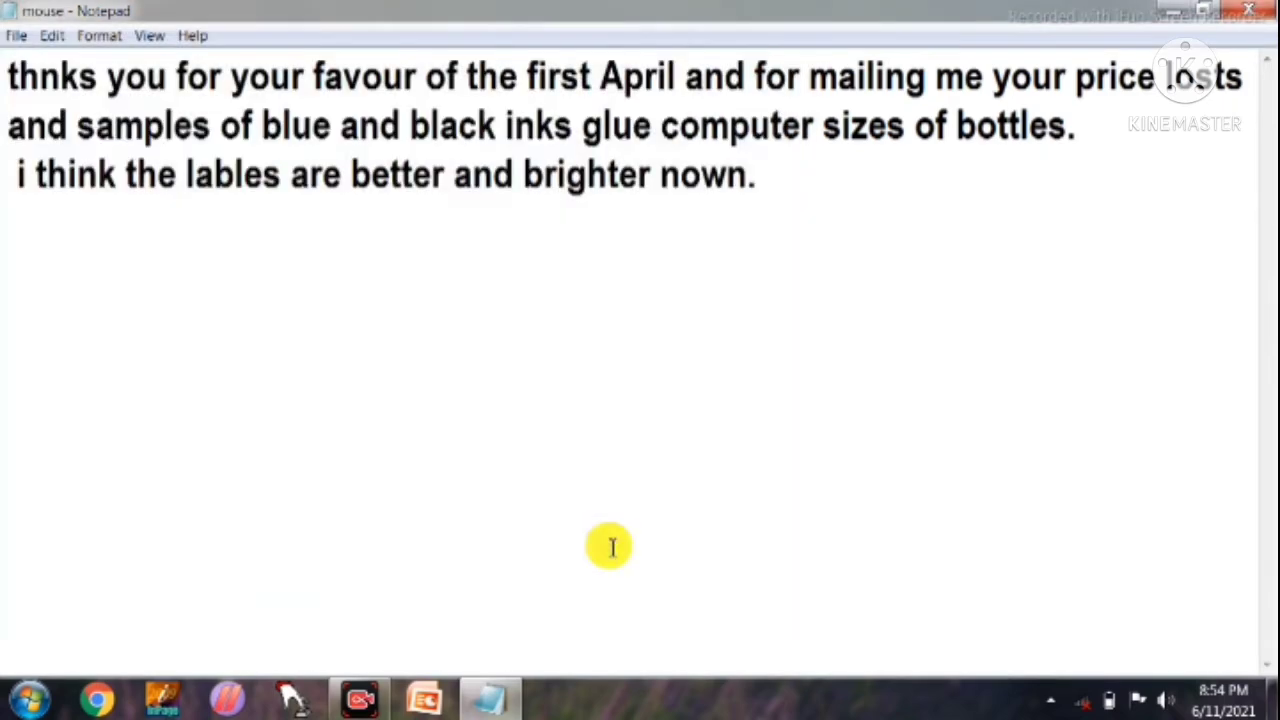
# Open the newly saved "mouse" text document from the Desktop
pyautogui.click(16, 33)
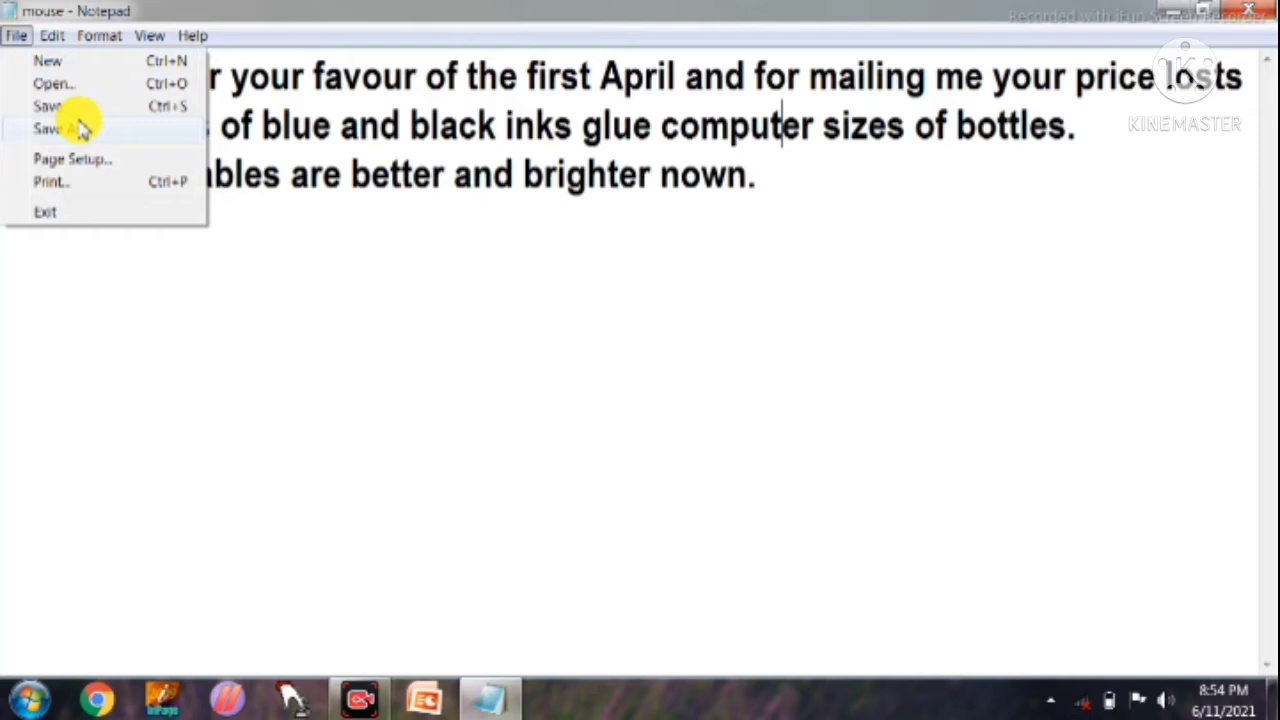
pyautogui.click(88, 88)
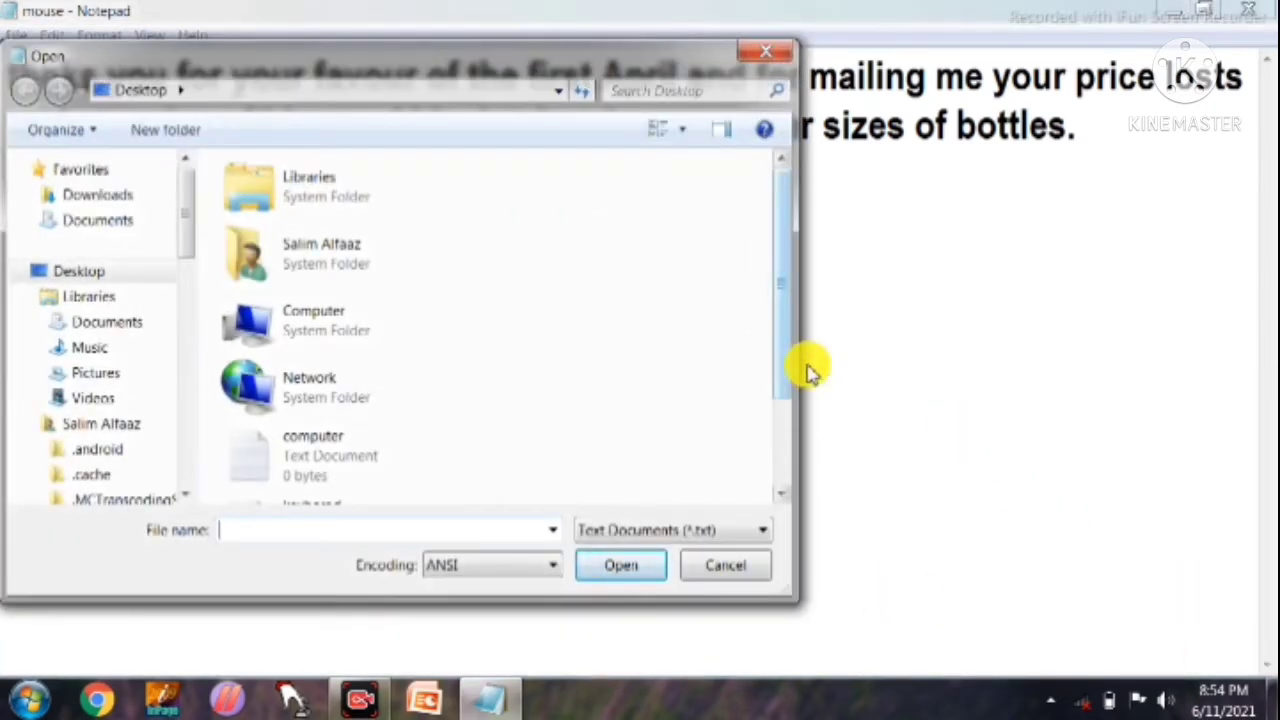
pyautogui.moveTo(786, 360); pyautogui.dragTo(791, 437)
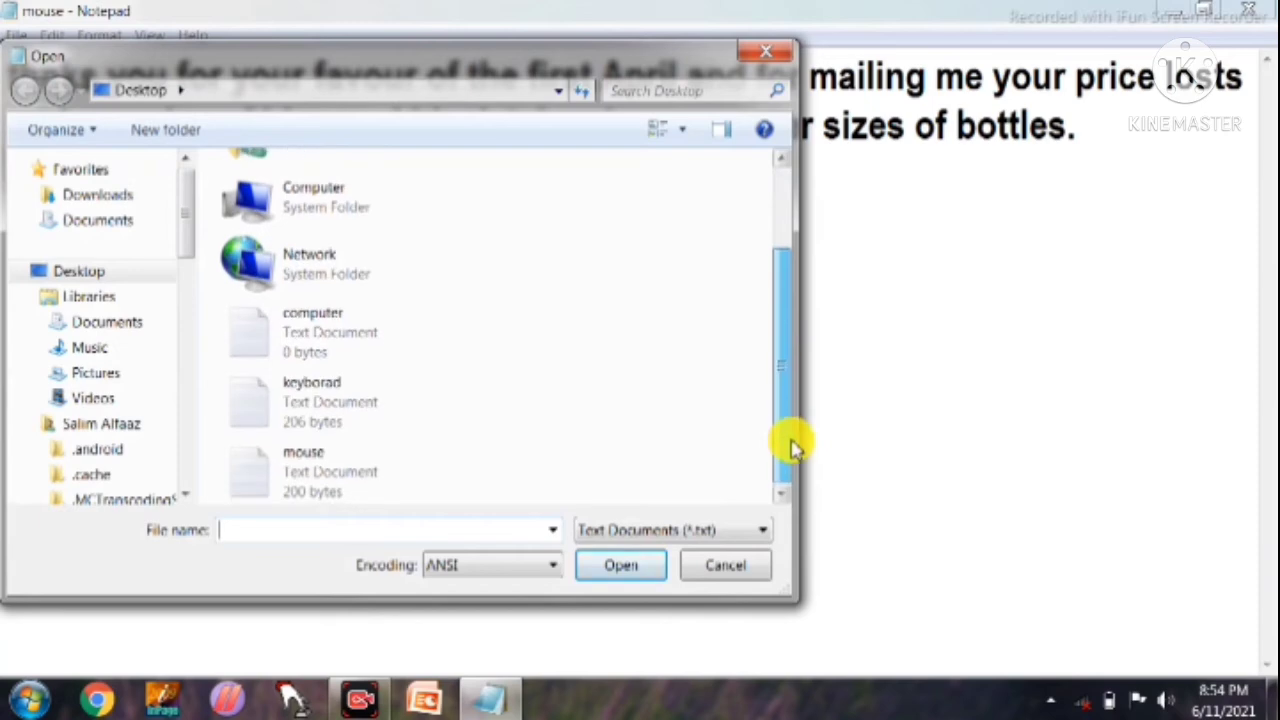
pyautogui.click(345, 408)
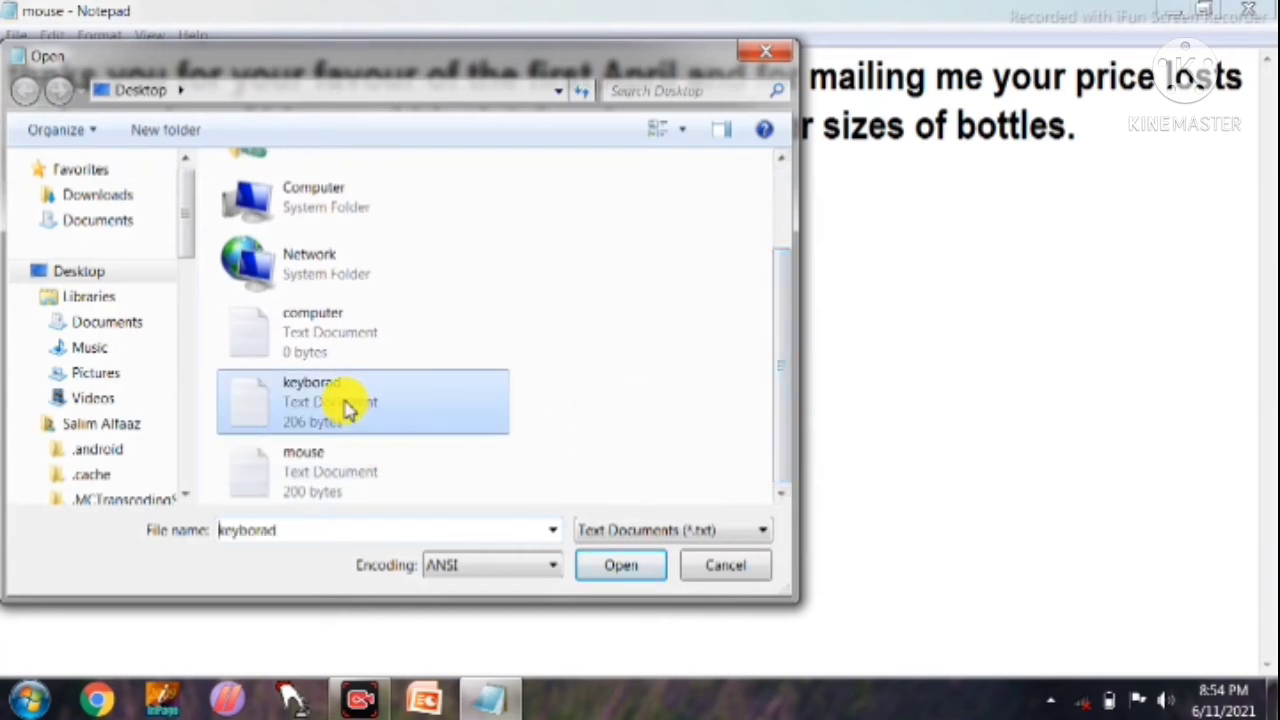
pyautogui.click(358, 472)
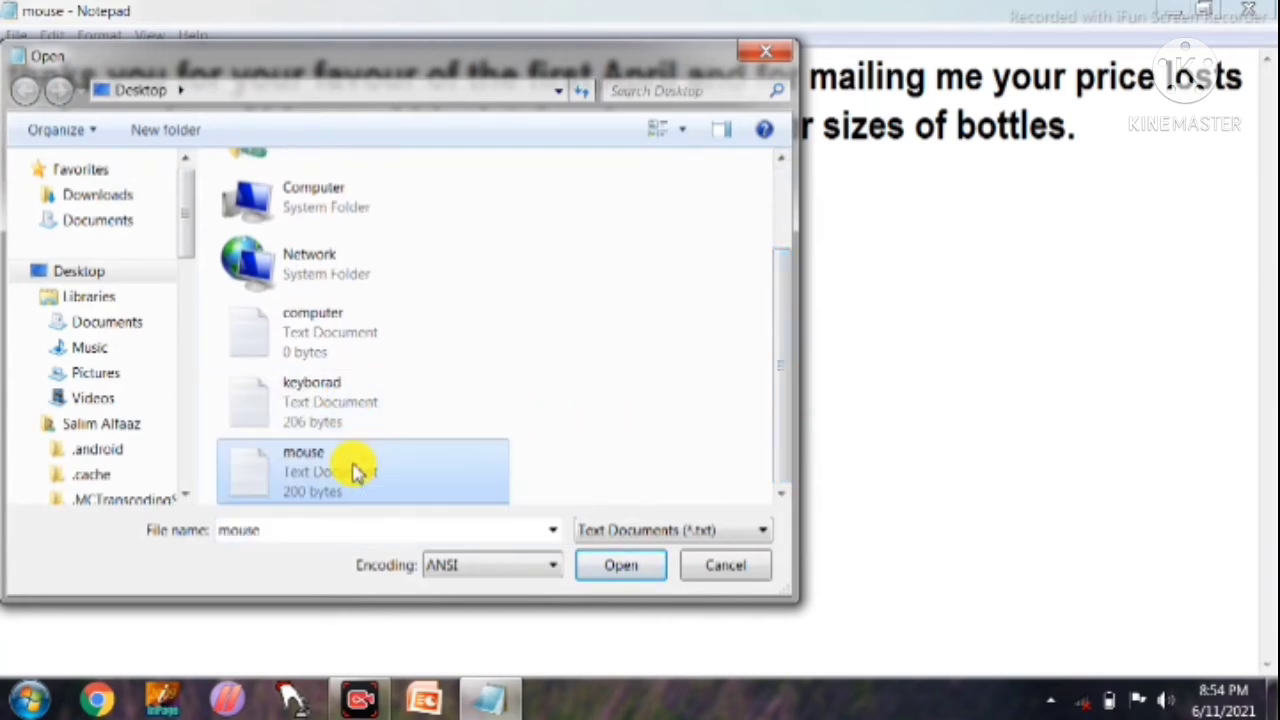
pyautogui.doubleClick(358, 472)
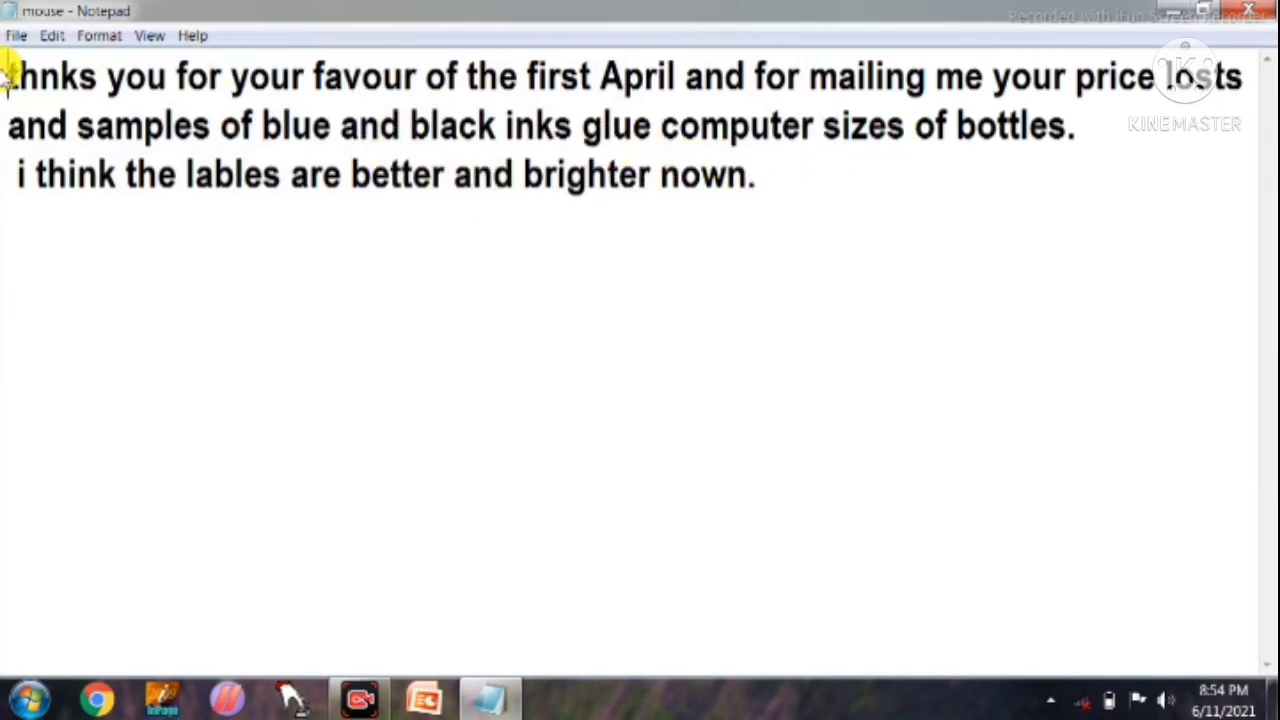
# Set the page's paper size to A4 210 x 297 mm, try Landscape orientation and return it to Portrait
pyautogui.click(16, 35)
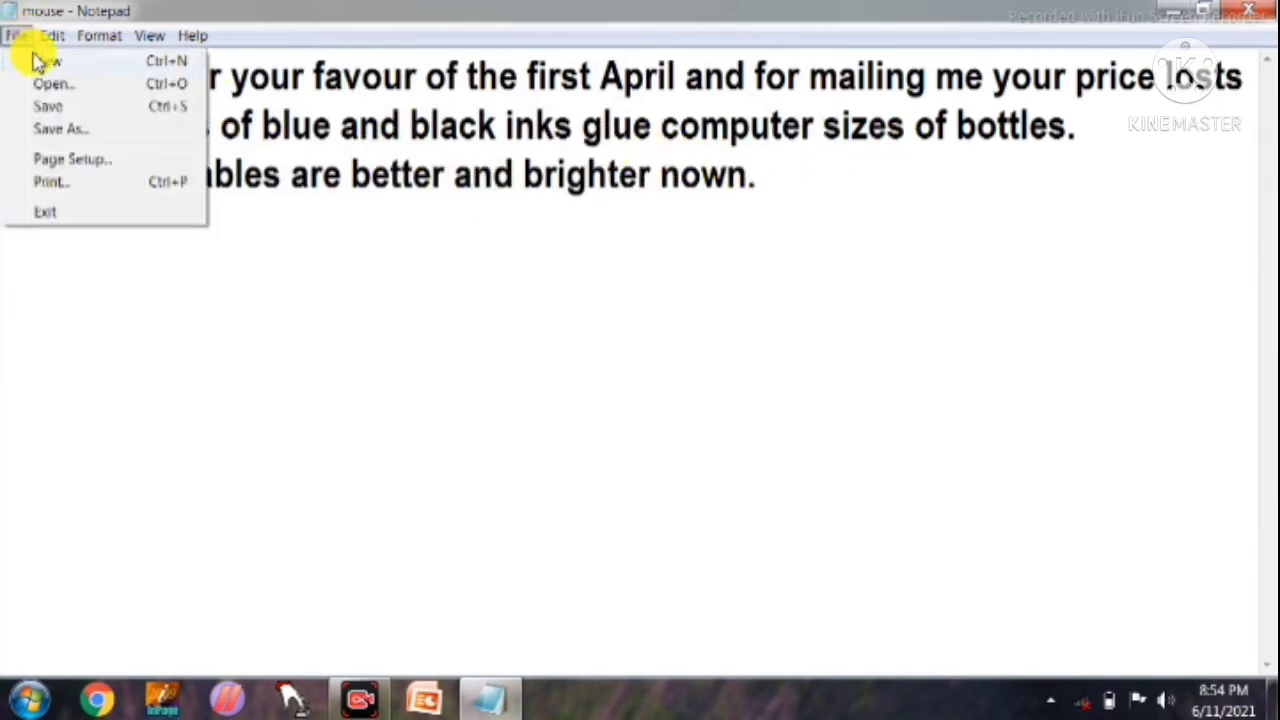
pyautogui.click(148, 158)
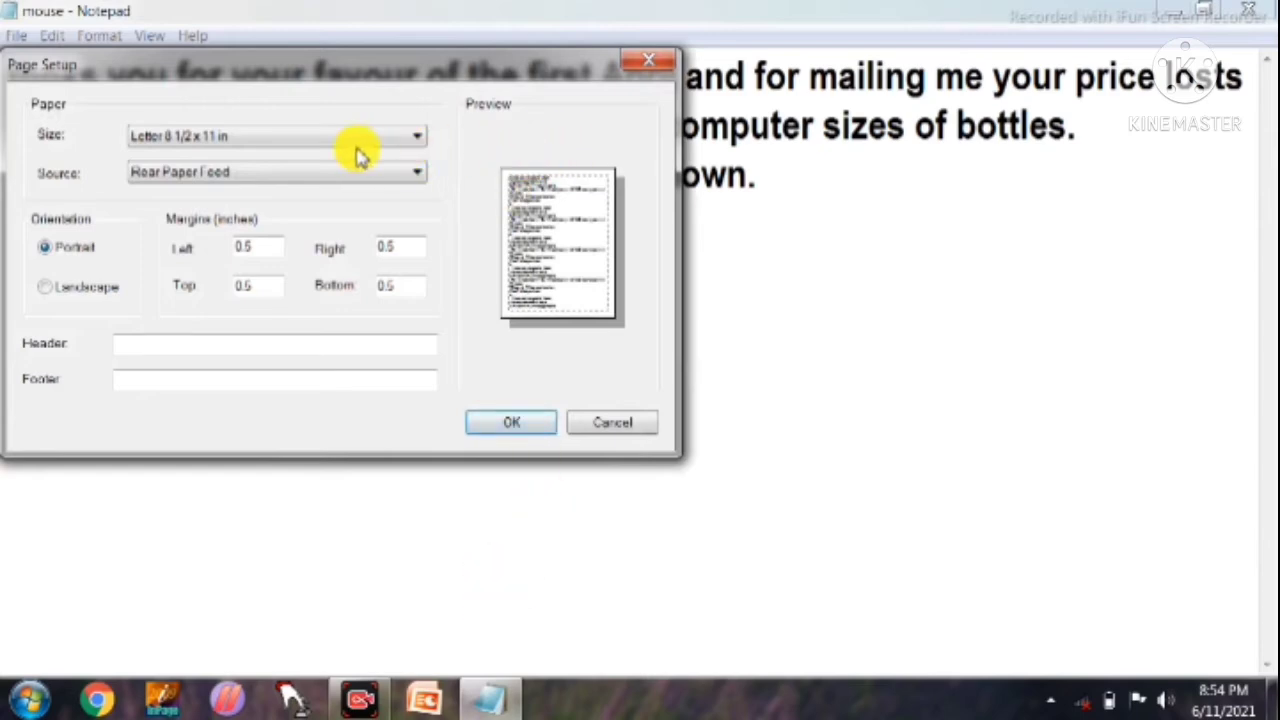
pyautogui.click(286, 140)
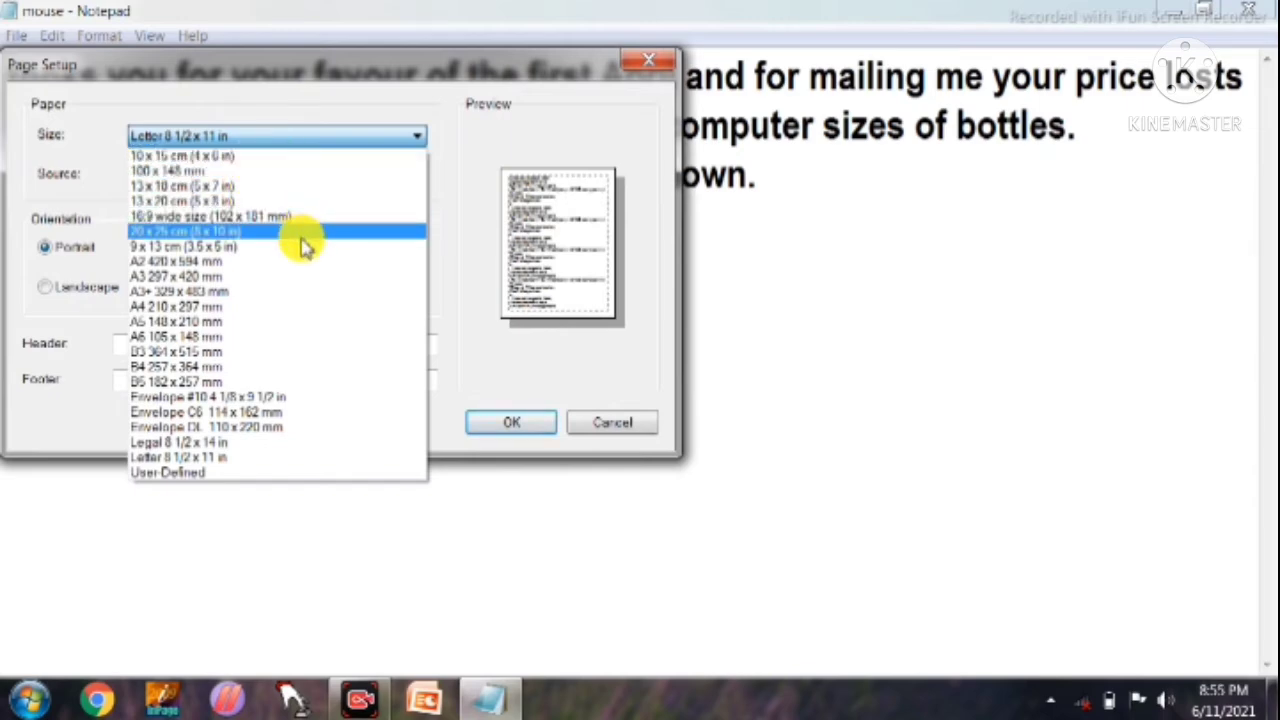
pyautogui.click(213, 307)
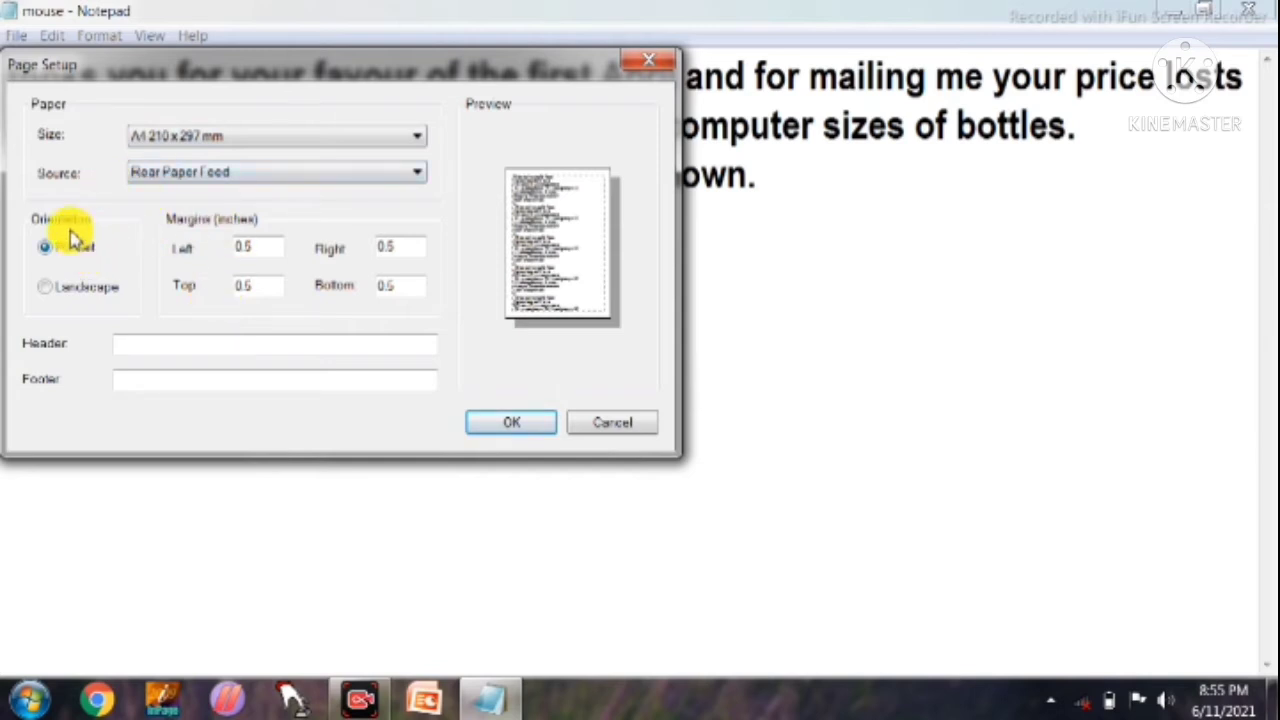
pyautogui.click(70, 289)
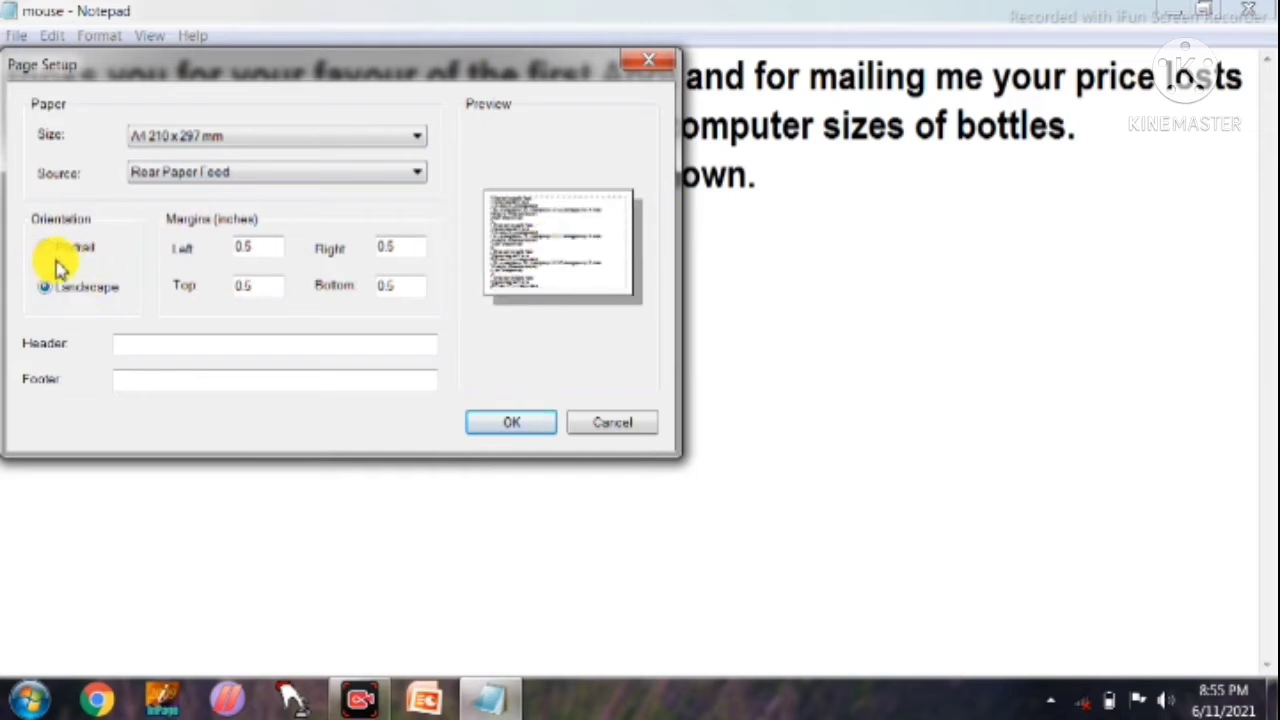
pyautogui.click(45, 250)
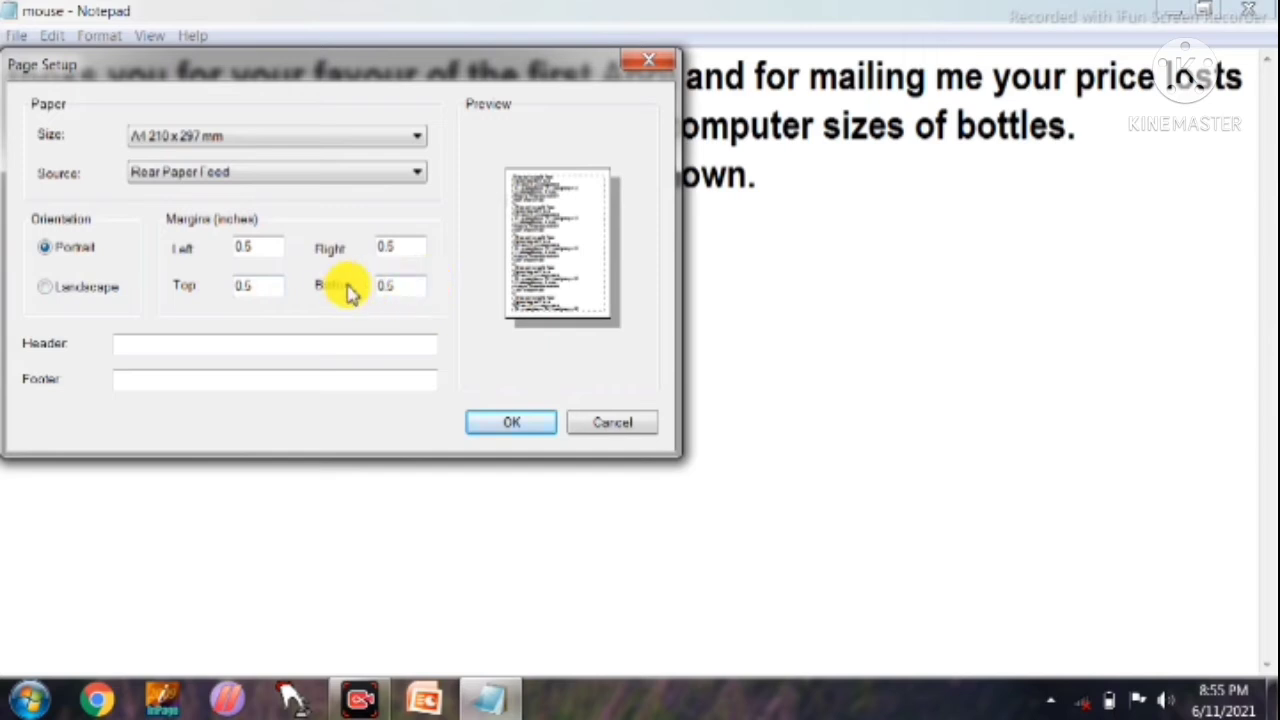
# Set the page's left margin to 0.75 inches
pyautogui.doubleClick(258, 253)
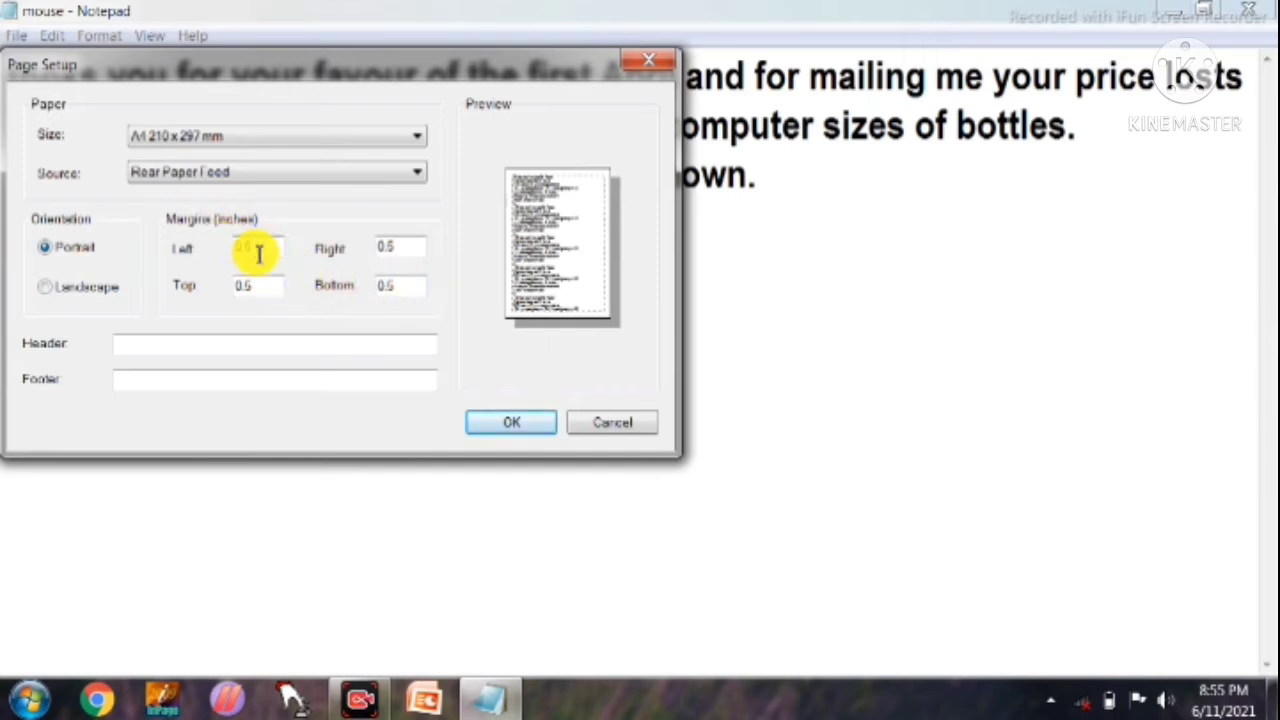
pyautogui.click(259, 249)
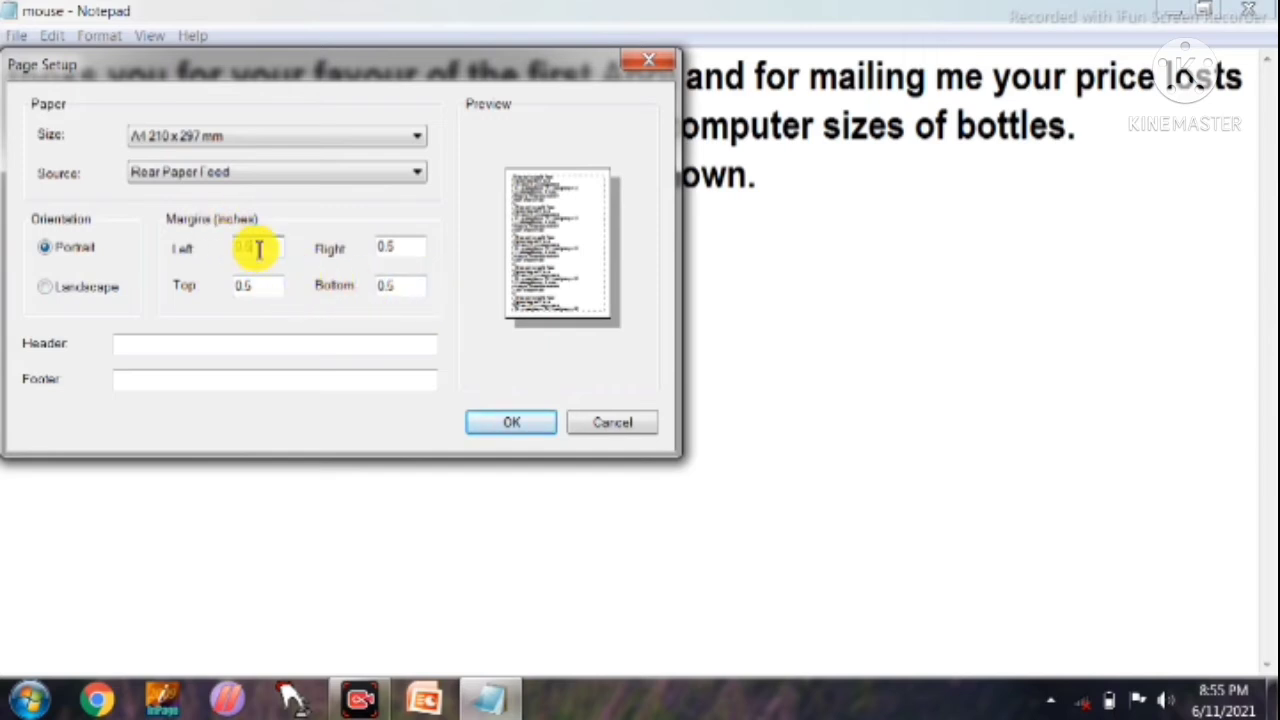
pyautogui.press('BackSpace')
pyautogui.press('BackSpace')
pyautogui.press('BackSpace')
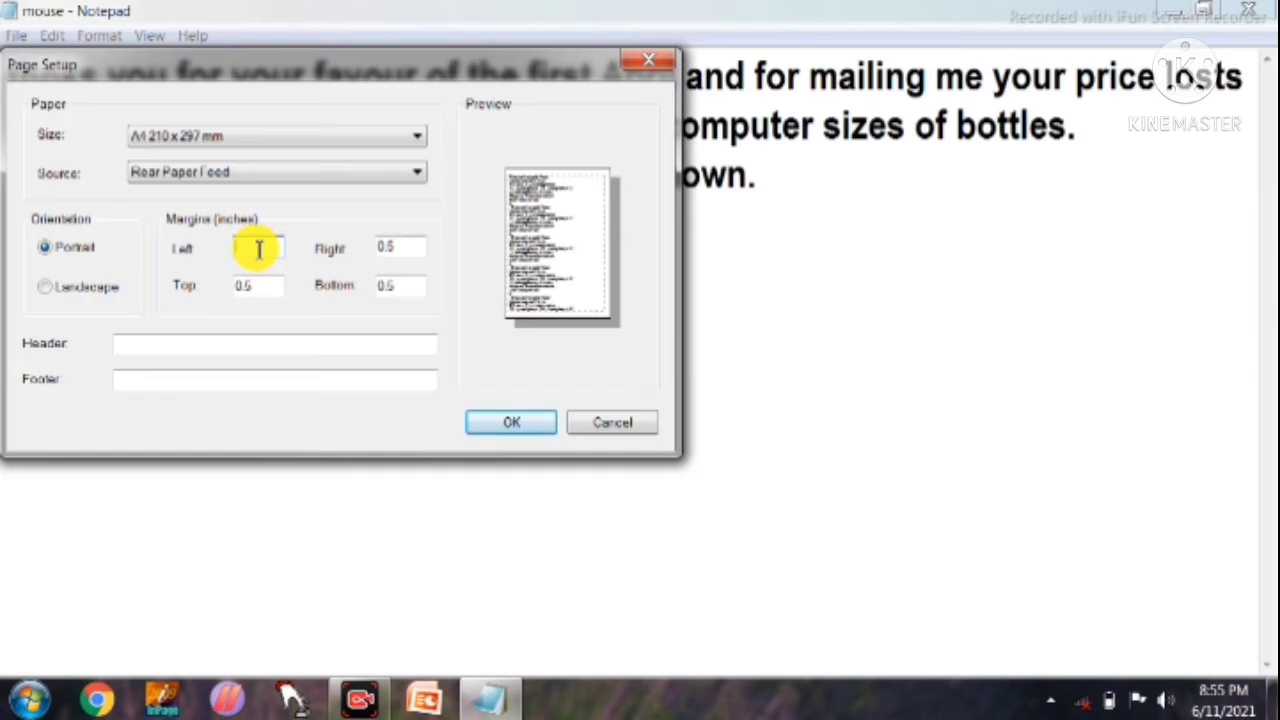
pyautogui.write('0')
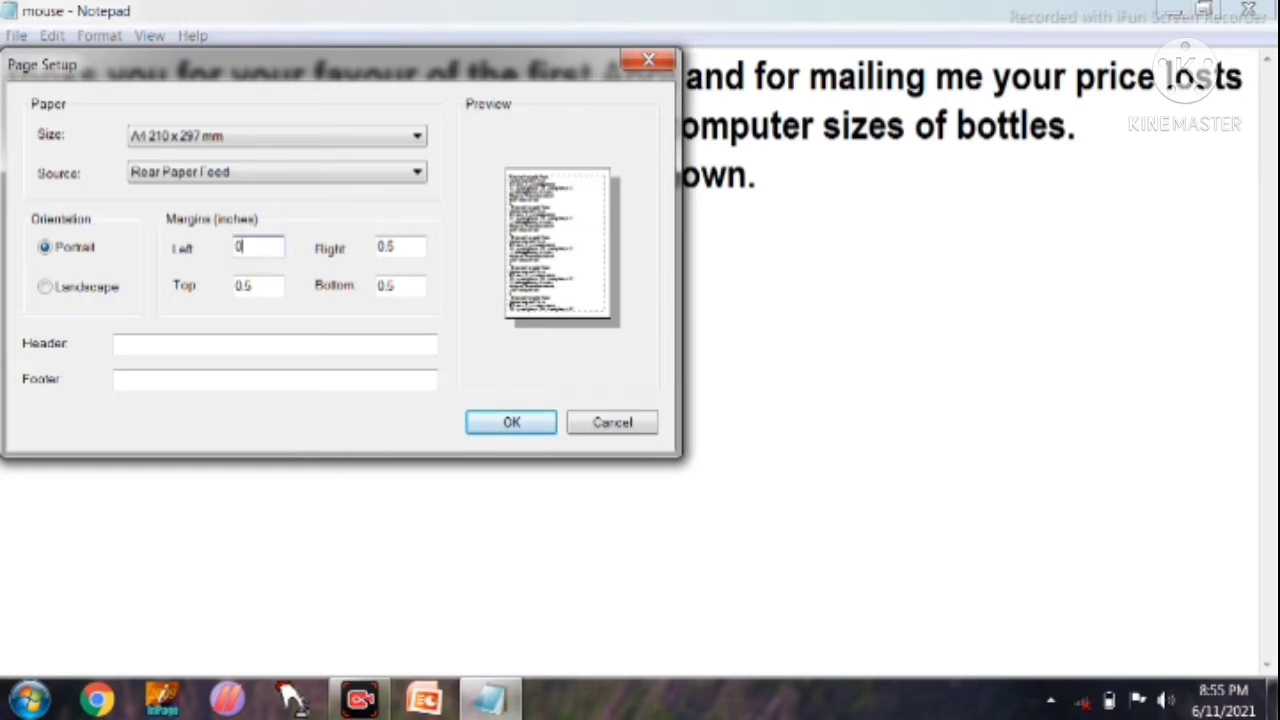
pyautogui.write('.7')
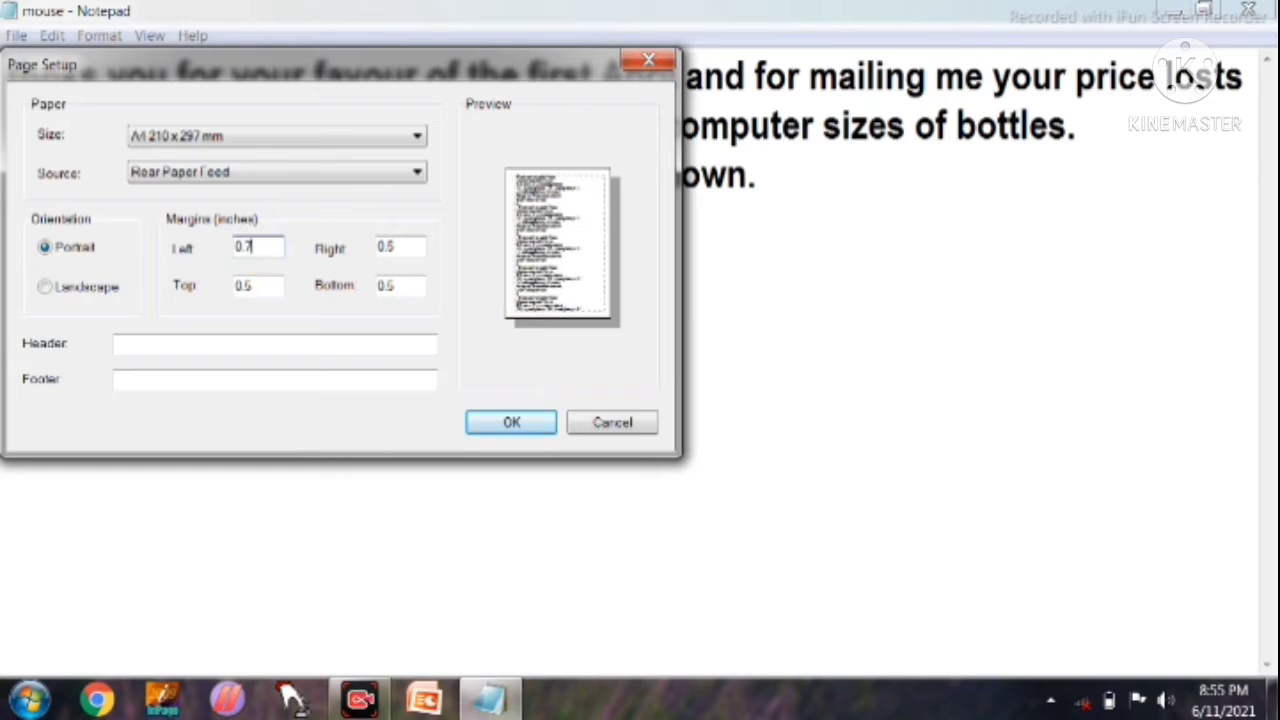
pyautogui.write('5')
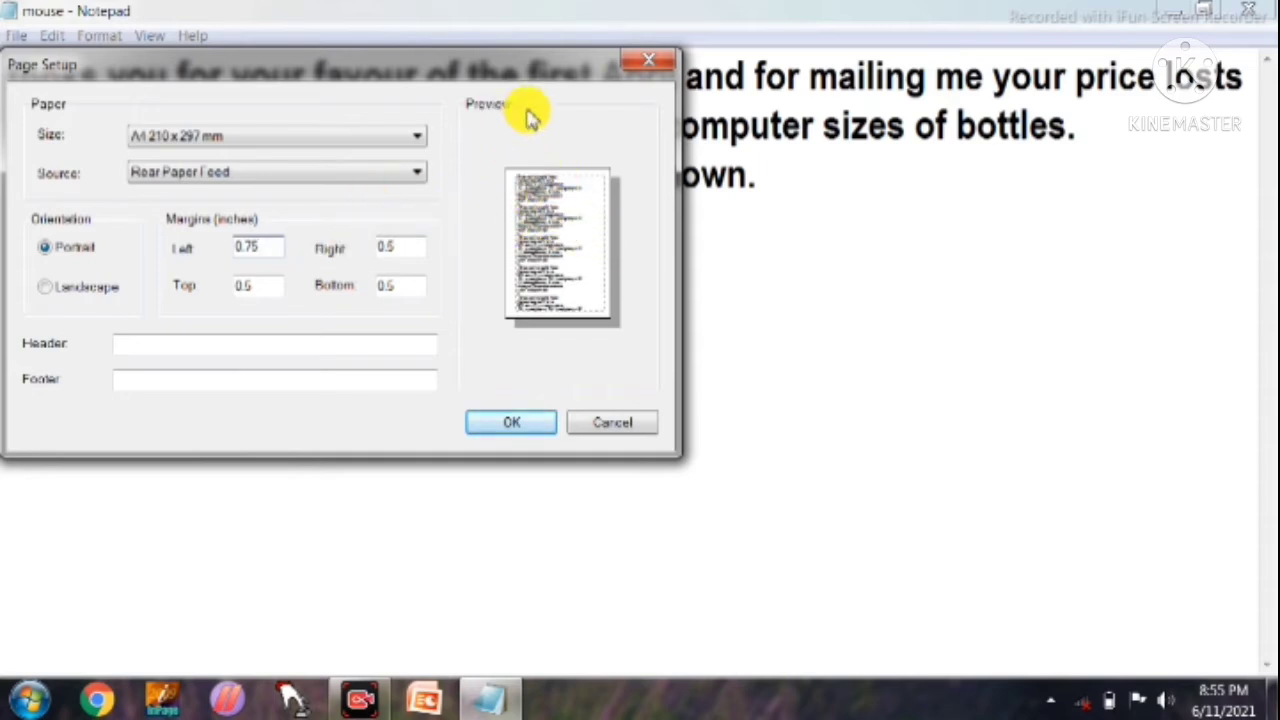
# Set the page's right margin to 4 inches
pyautogui.click(399, 250)
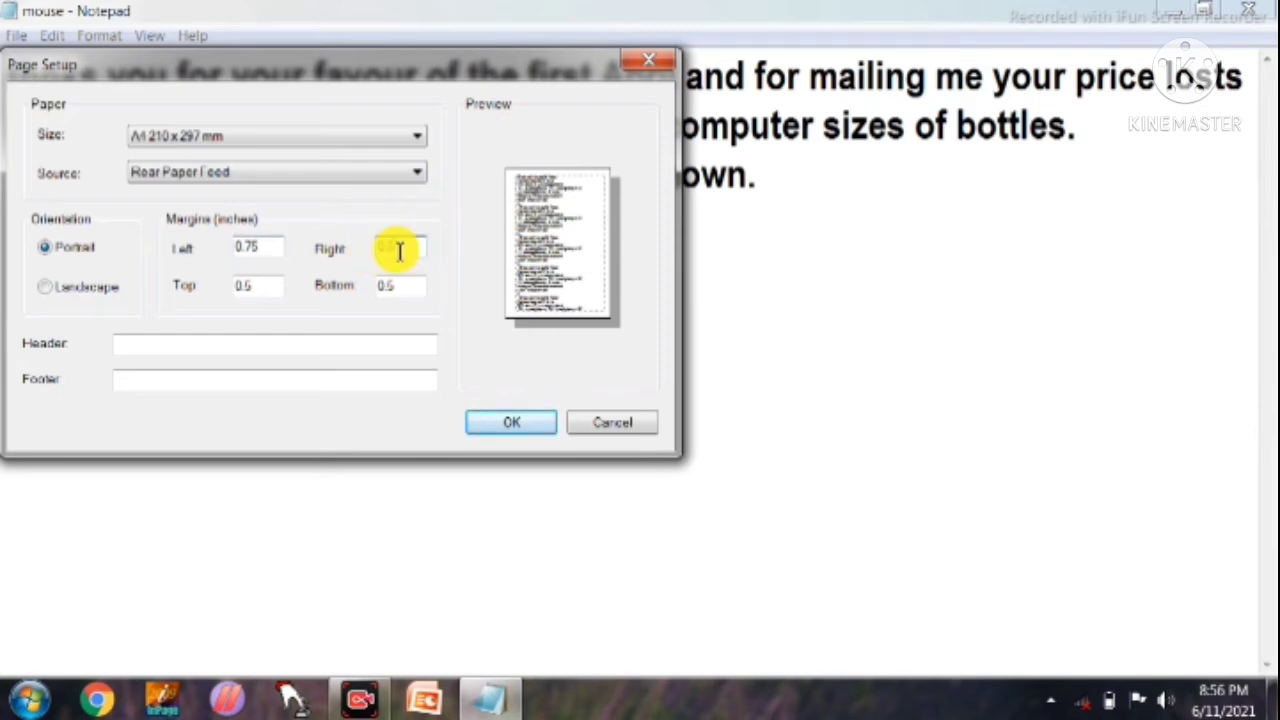
pyautogui.press('BackSpace')
pyautogui.press('BackSpace')
pyautogui.write('45')
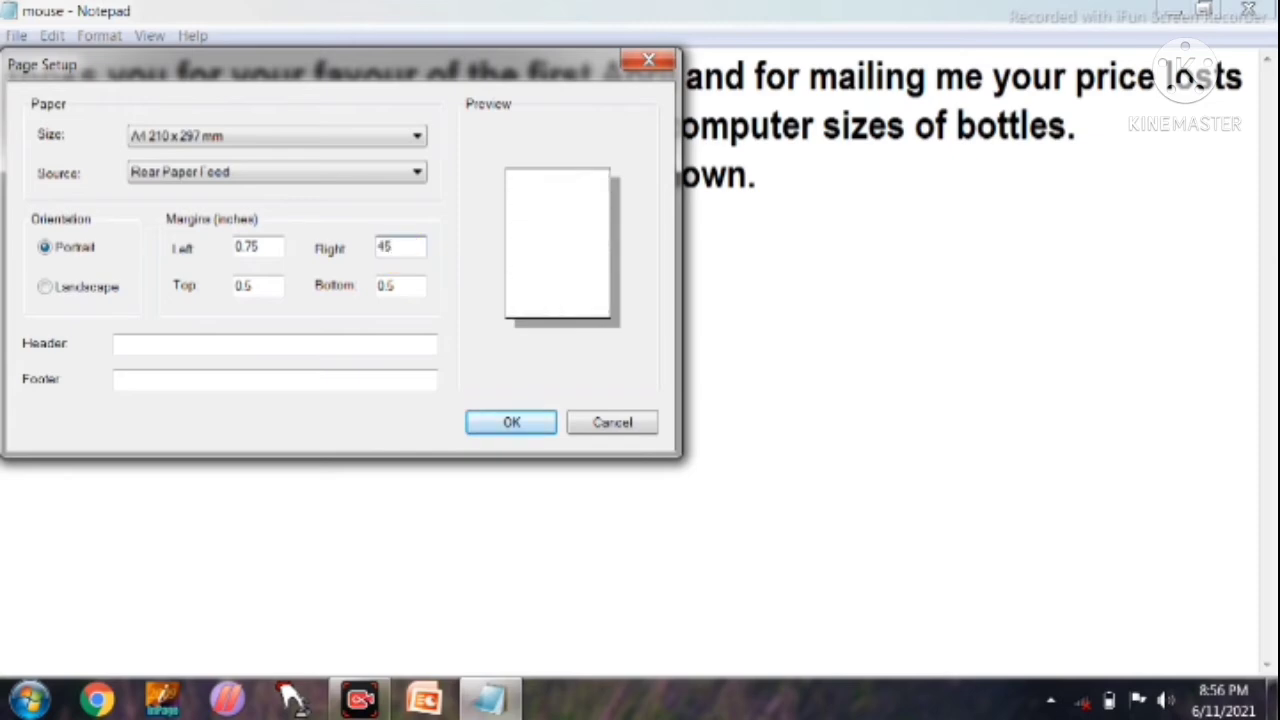
pyautogui.press('BackSpace')
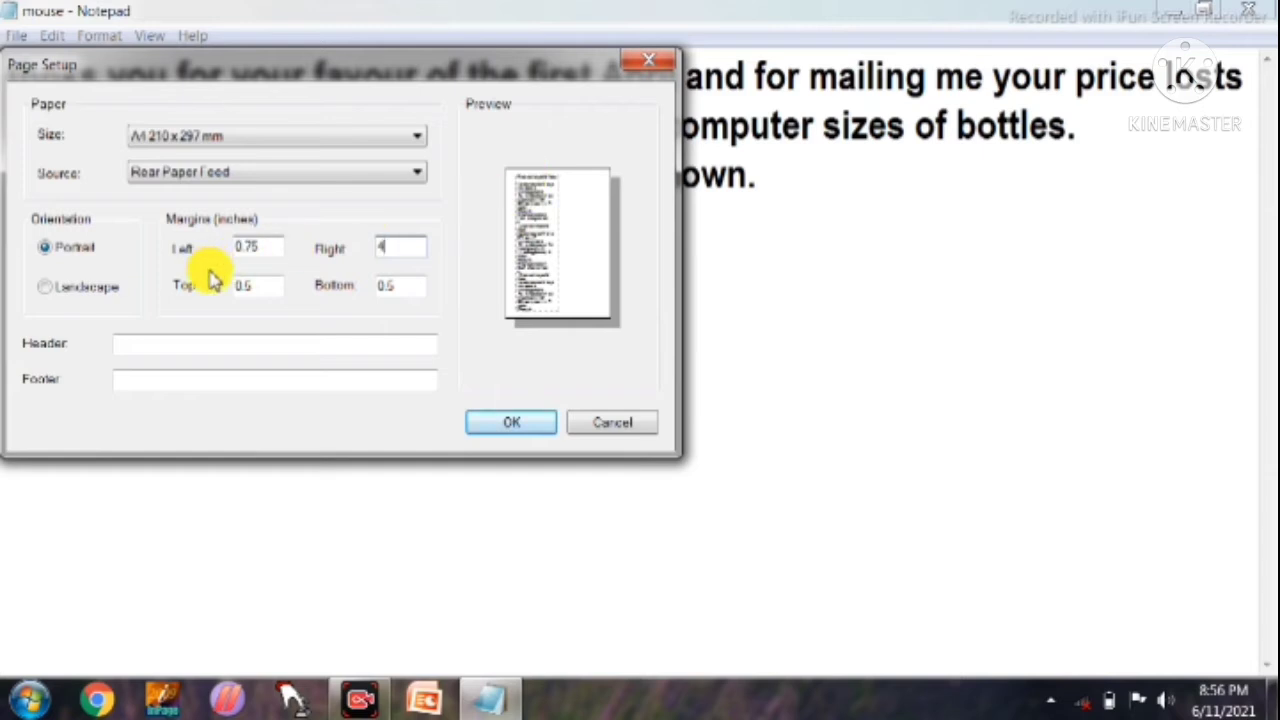
# Set the page's top margin to 0.9 inches and the bottom margin to 8 inches
pyautogui.click(256, 291)
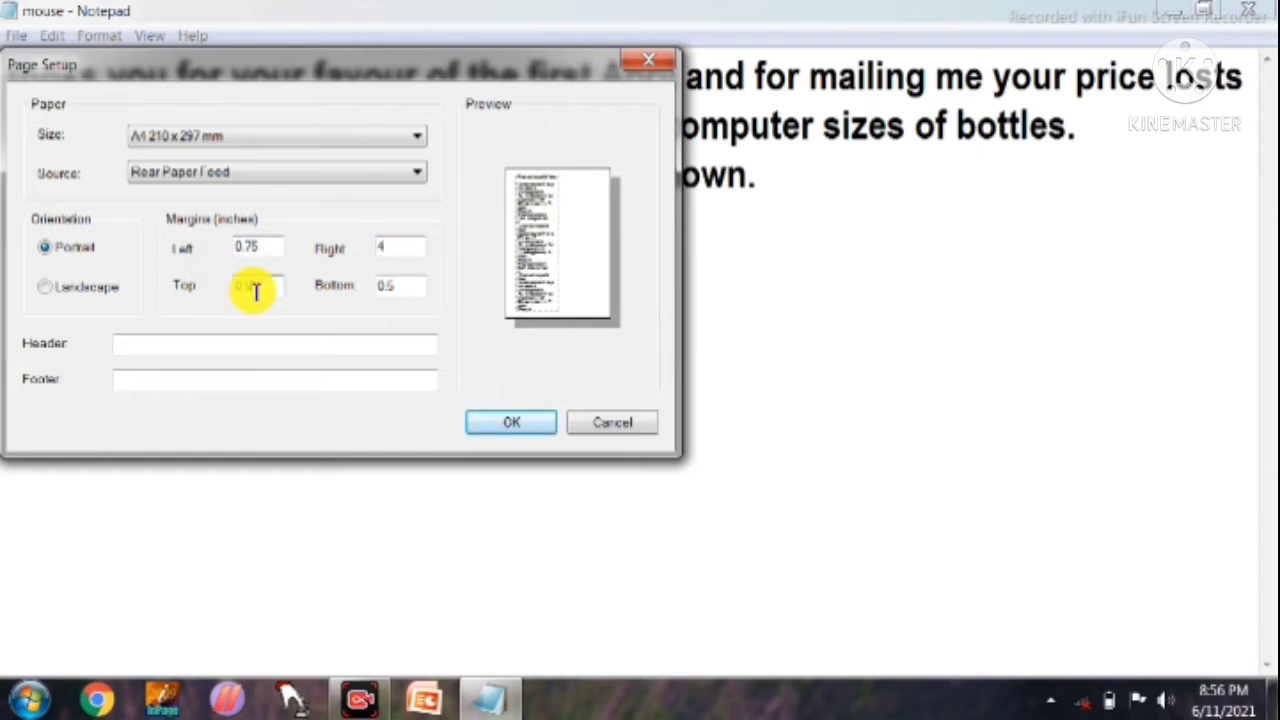
pyautogui.press('BackSpace')
pyautogui.write('9')
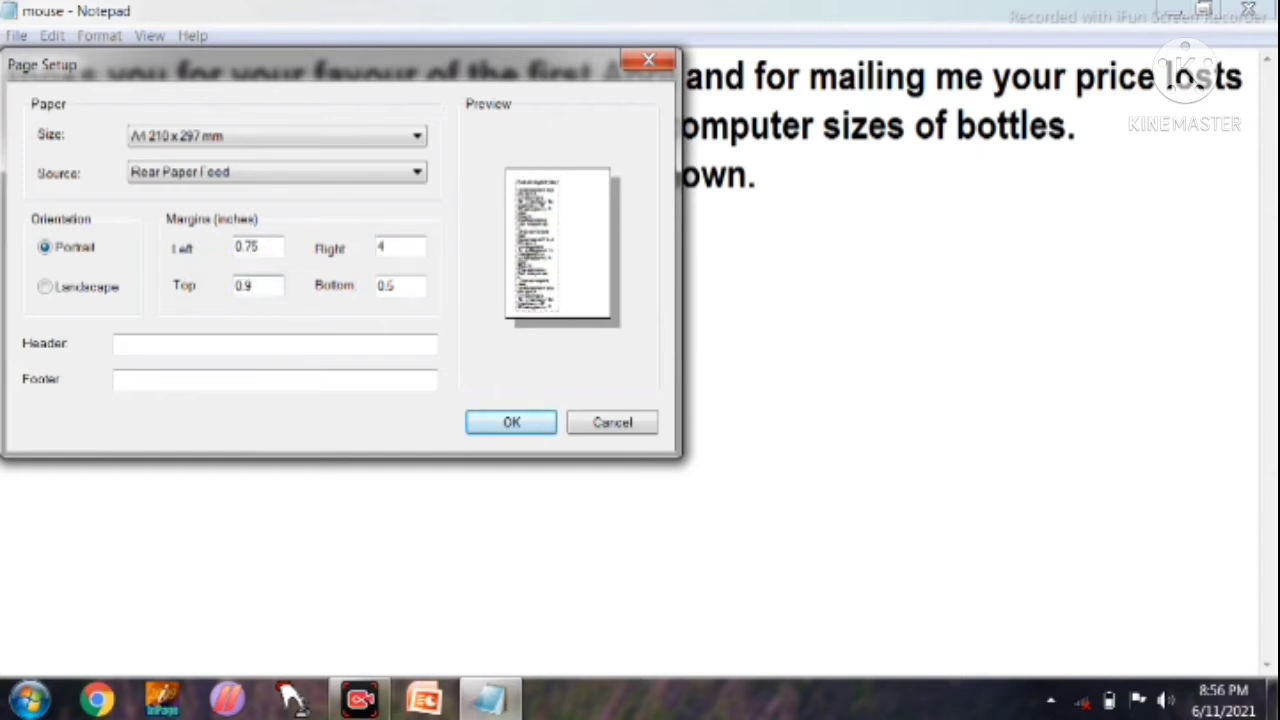
pyautogui.doubleClick(402, 289)
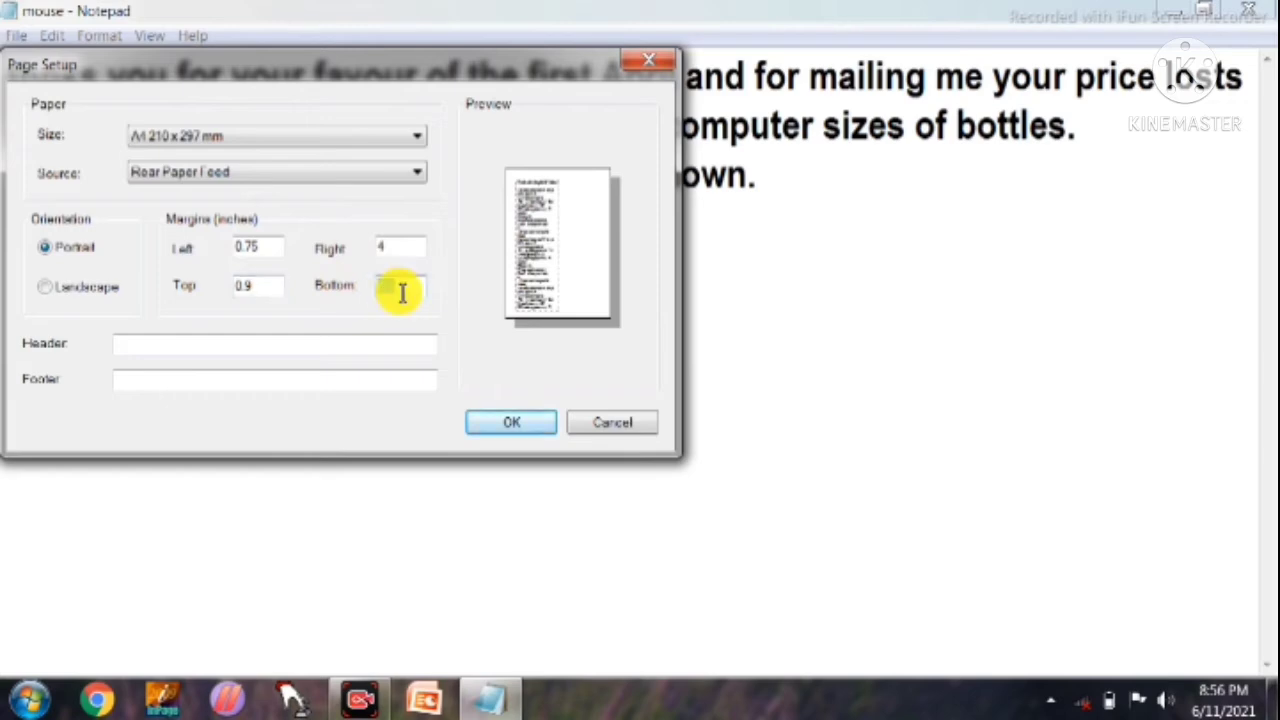
pyautogui.press('BackSpace')
pyautogui.write('8')
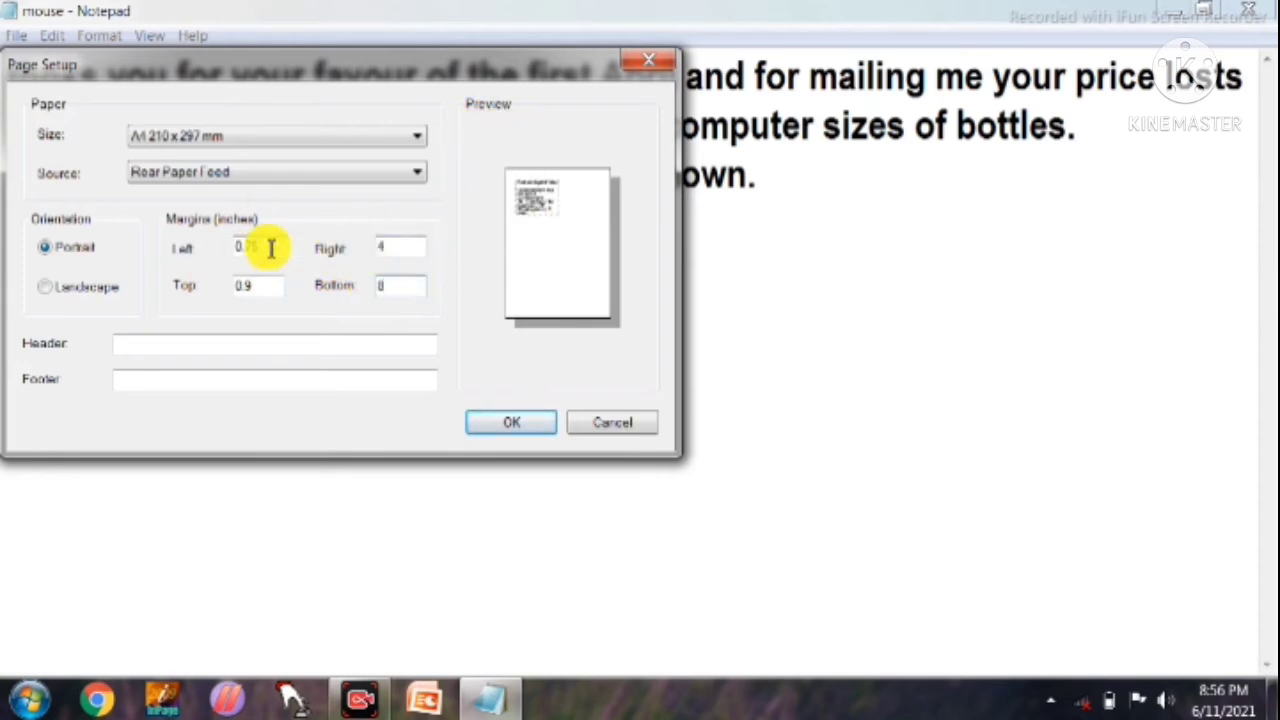
# Set the page's right, top and bottom margins to 0.75 inches and apply the page setup
pyautogui.click(383, 248)
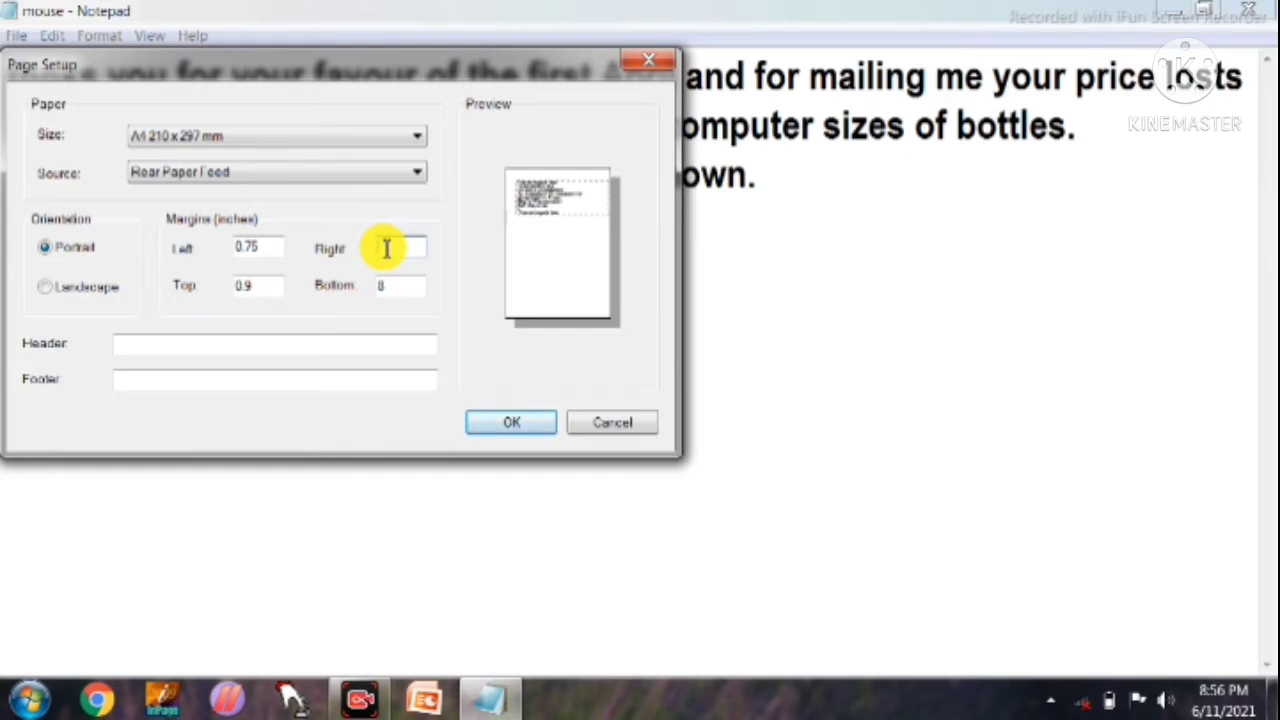
pyautogui.write('0')
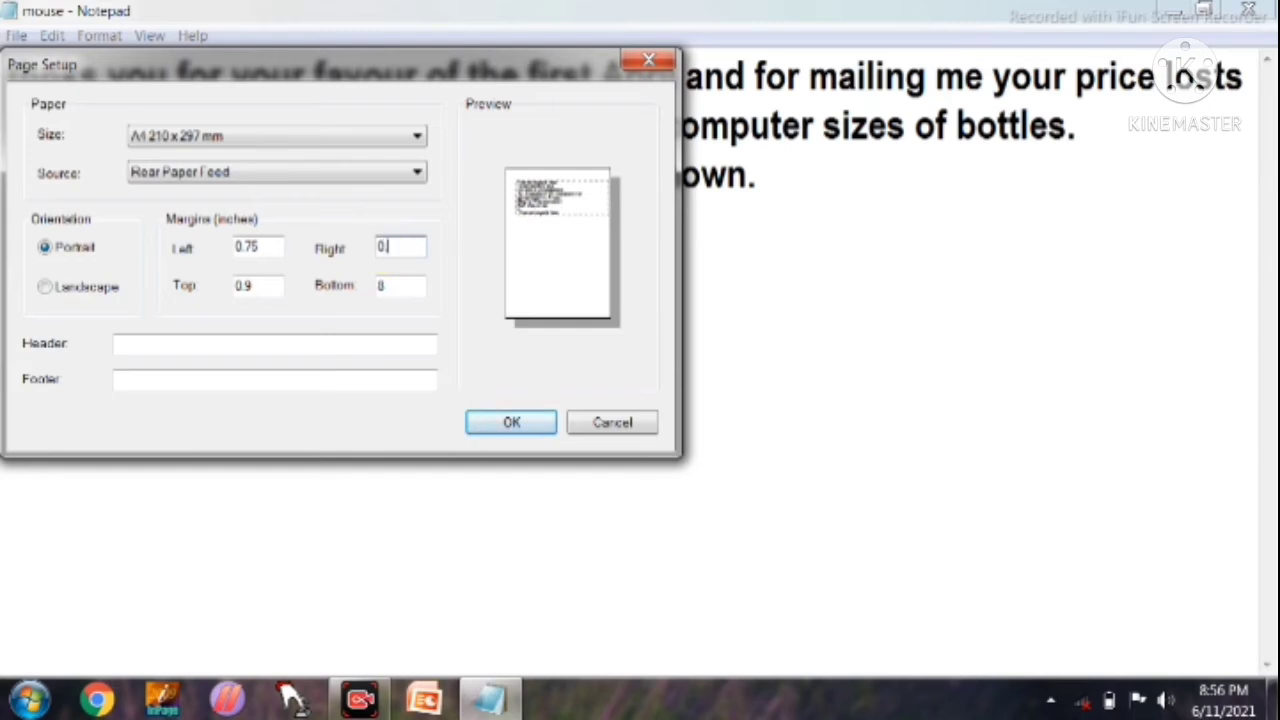
pyautogui.write('.75')
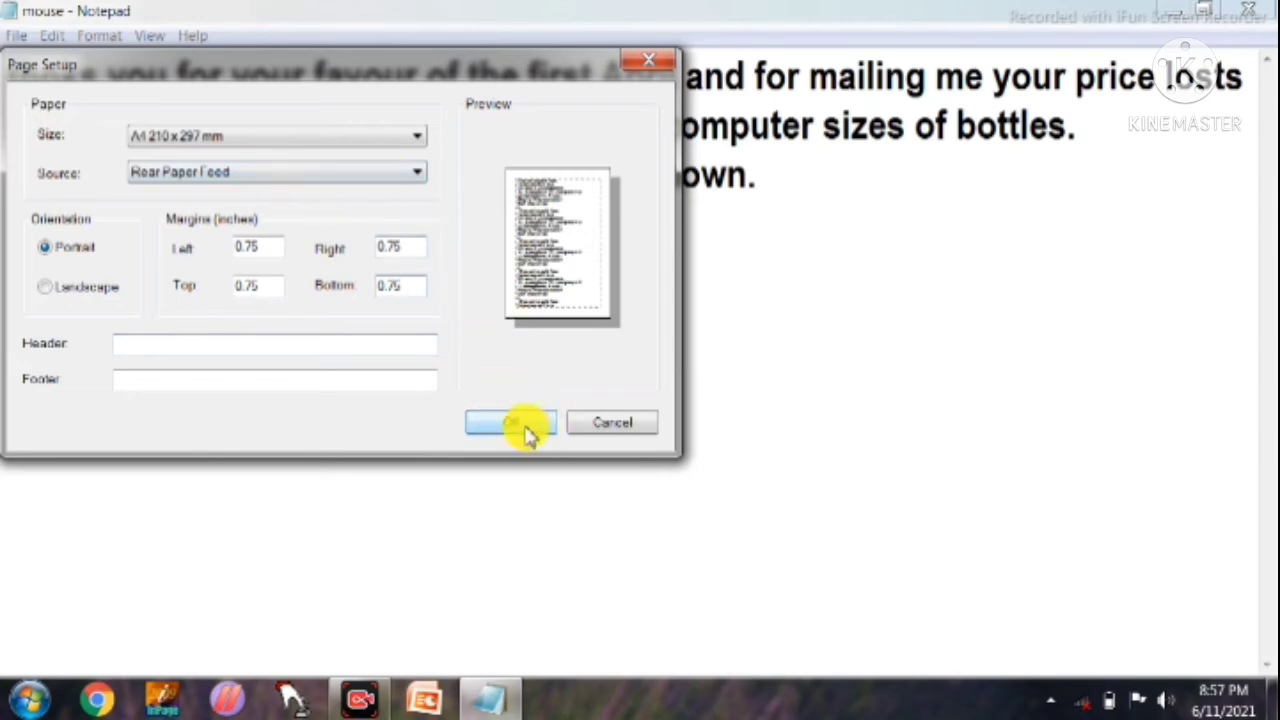
pyautogui.click(528, 430)
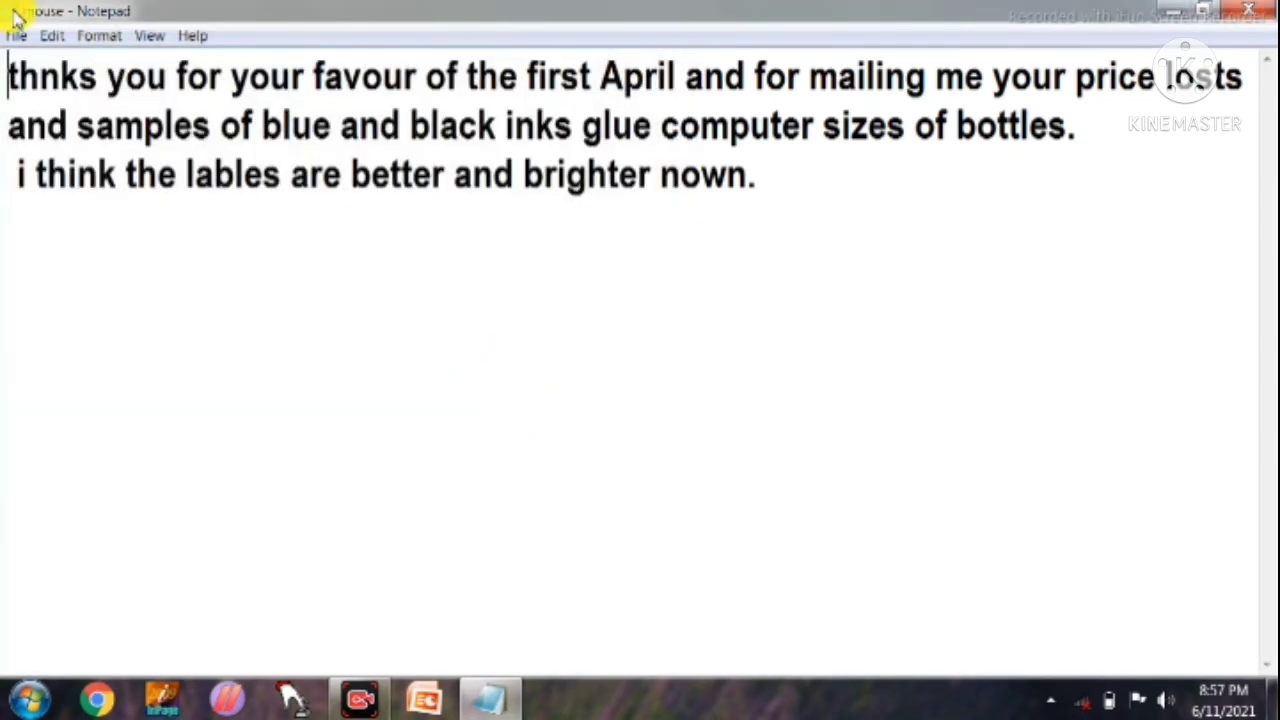
# Open the print settings for the "mouse" document, view the EPSON L380 Series printing preferences and close them
pyautogui.click(16, 38)
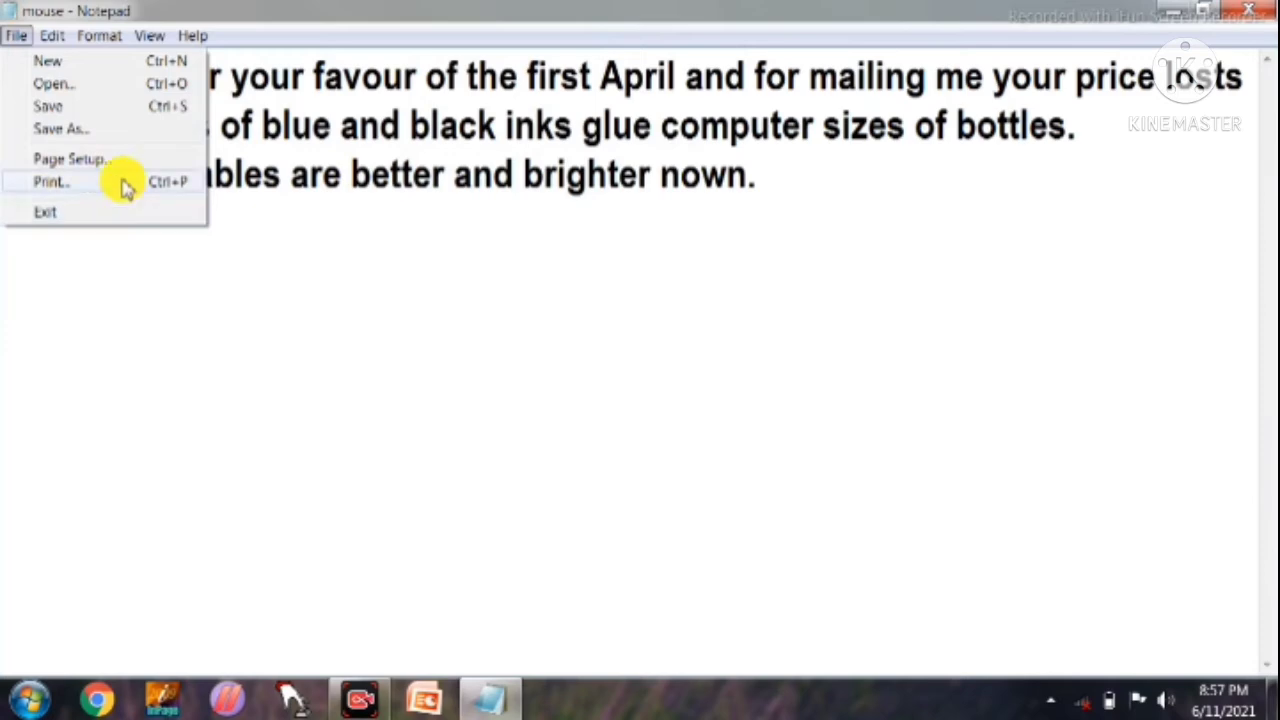
pyautogui.click(122, 183)
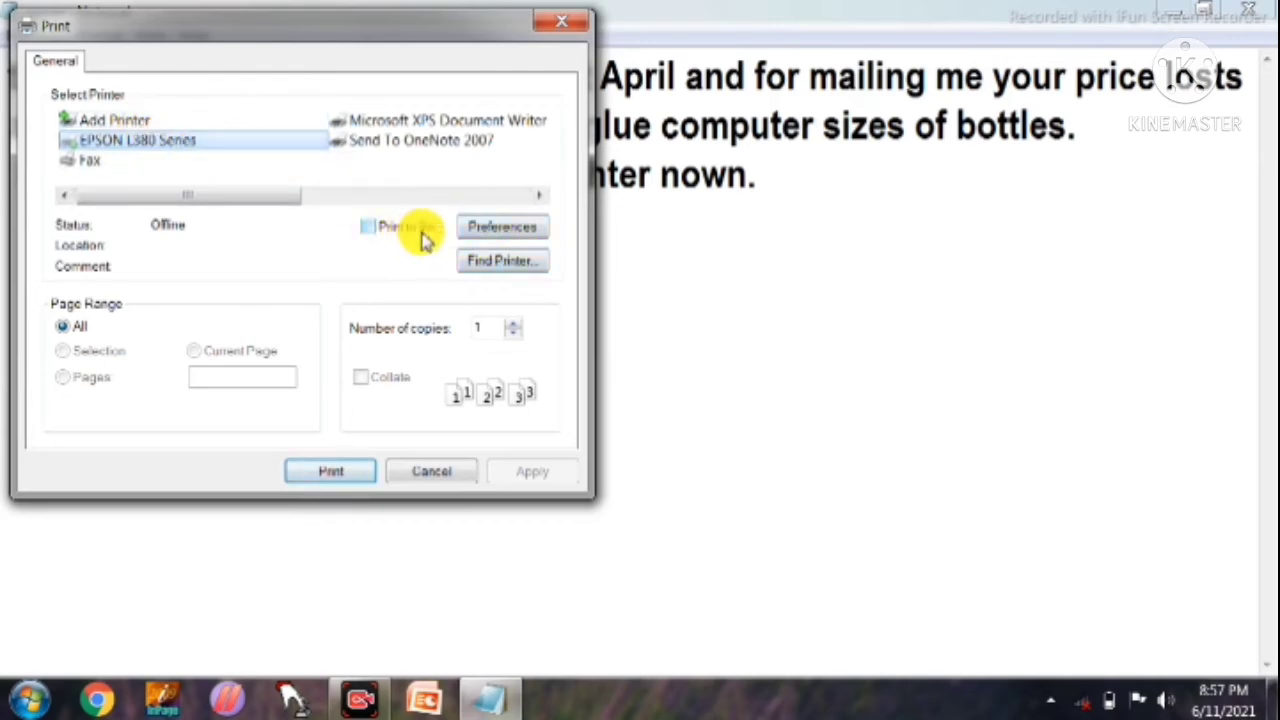
pyautogui.click(522, 230)
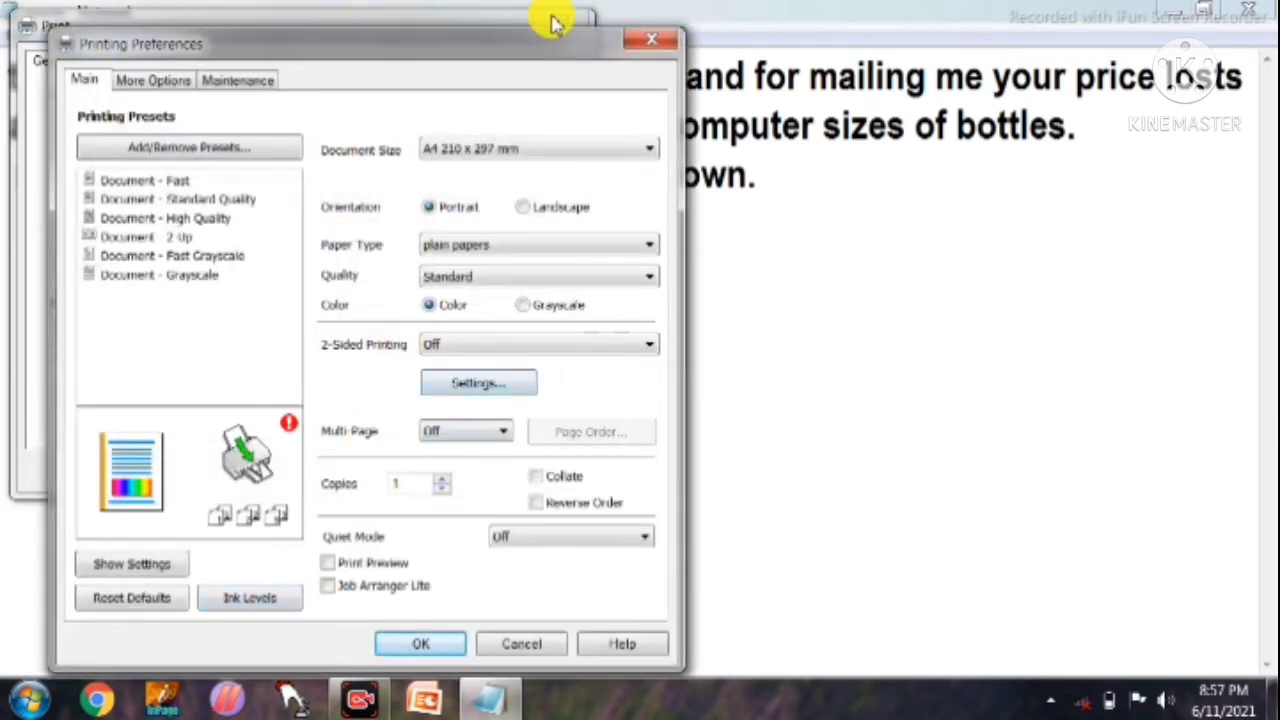
pyautogui.click(651, 41)
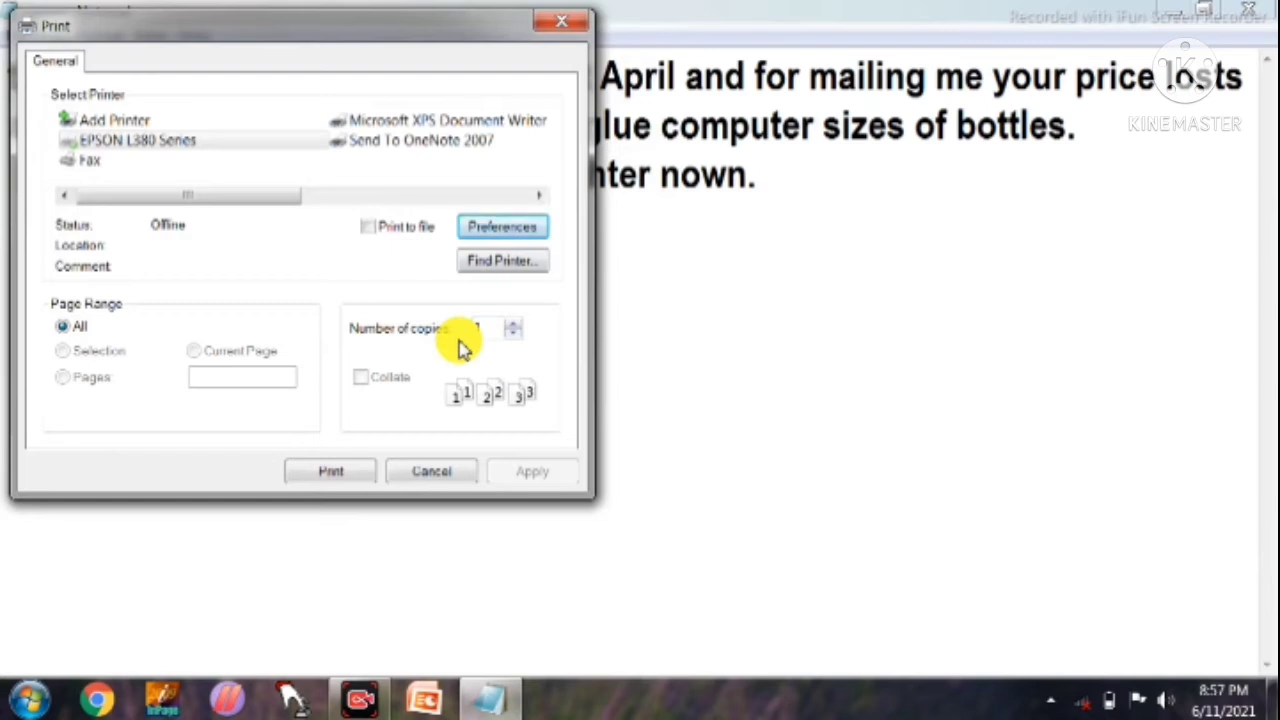
# Raise the number of copies for the print job to 20
pyautogui.click(511, 328)
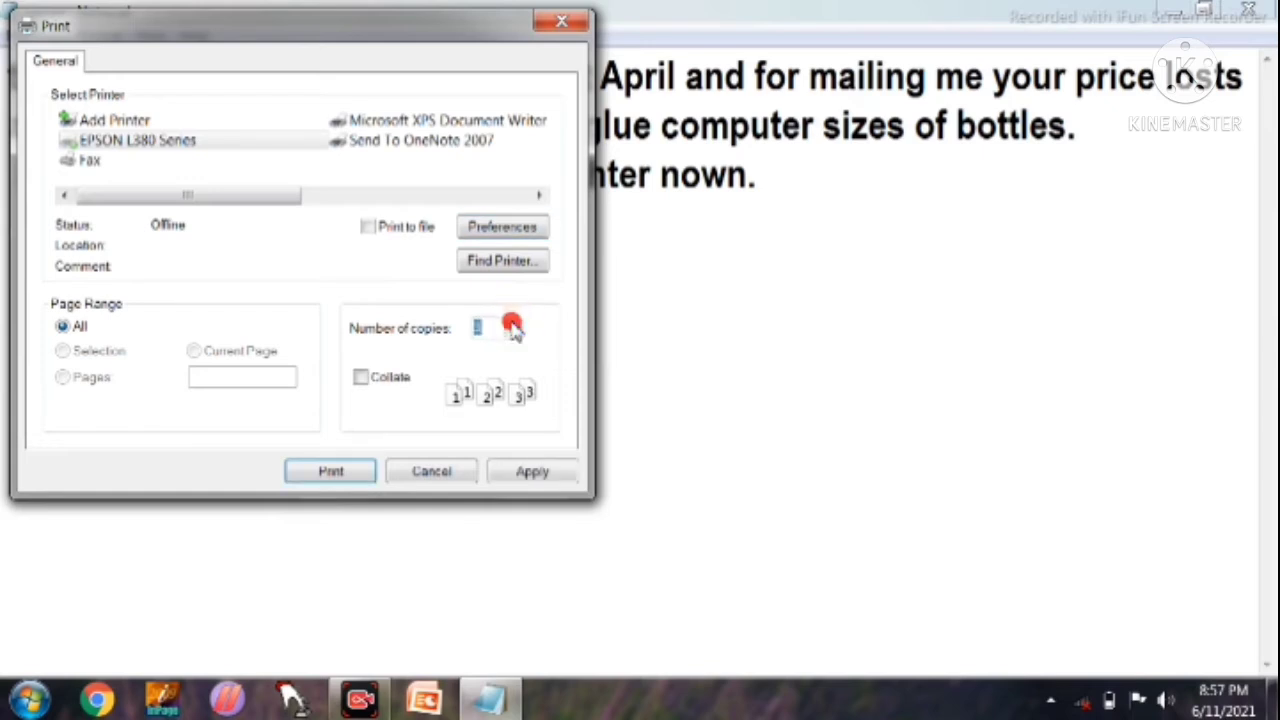
pyautogui.click(512, 324)
pyautogui.click(512, 324)
pyautogui.click(512, 324)
pyautogui.click(512, 324)
pyautogui.click(512, 324)
pyautogui.click(512, 324)
pyautogui.click(512, 324)
pyautogui.click(512, 324)
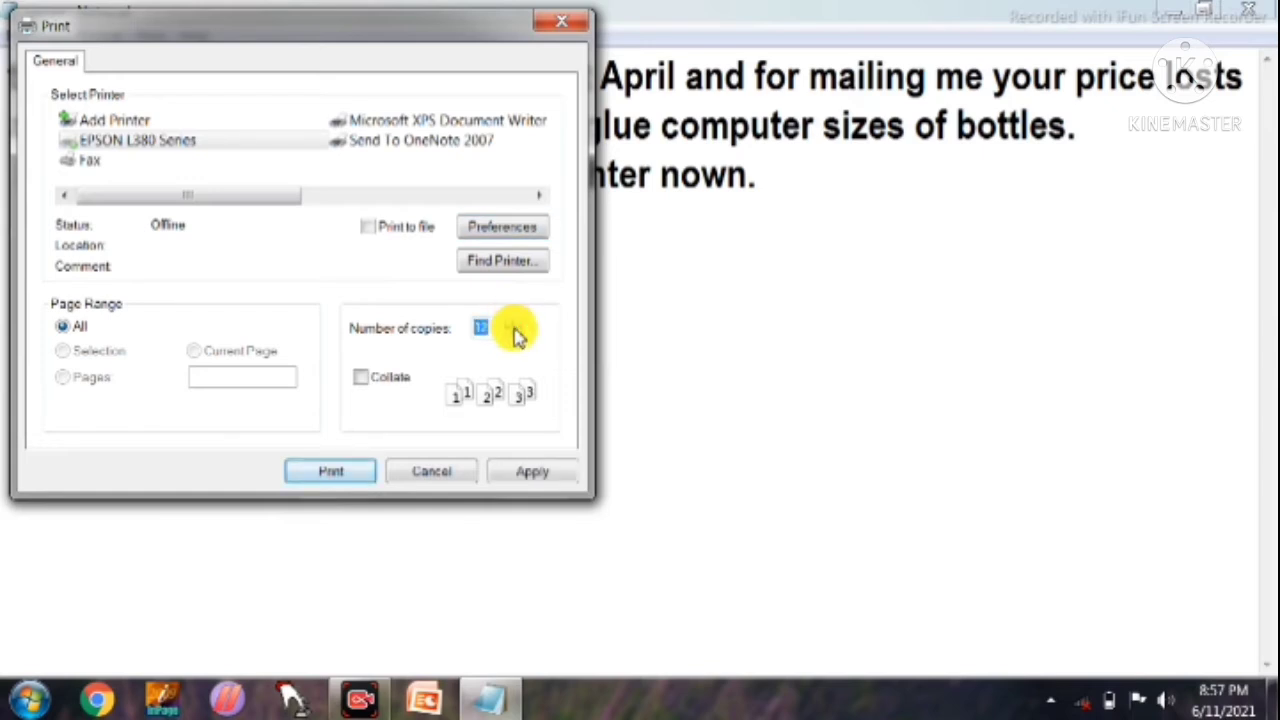
pyautogui.click(514, 327)
pyautogui.click(514, 327)
pyautogui.click(514, 327)
pyautogui.click(514, 327)
pyautogui.click(514, 327)
pyautogui.click(514, 327)
pyautogui.click(514, 327)
pyautogui.click(514, 327)
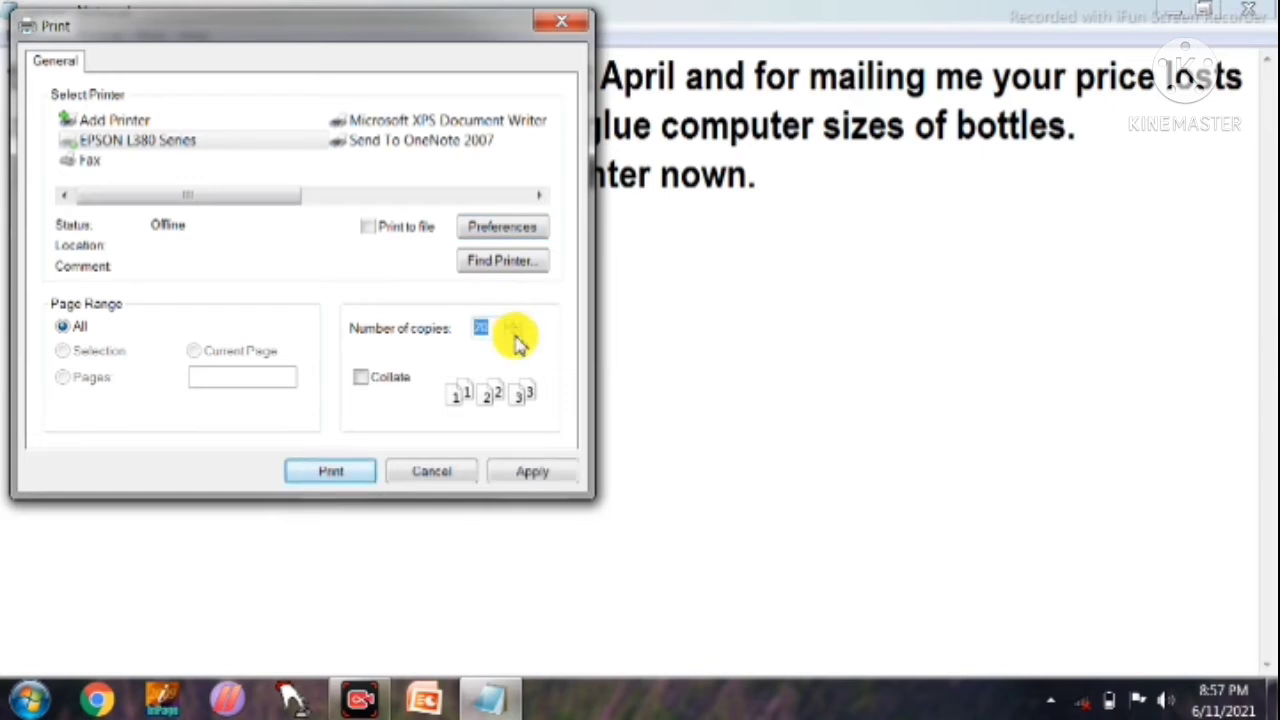
# Lower the number of copies below 10 and close the print settings without printing
pyautogui.click(513, 335)
pyautogui.click(513, 335)
pyautogui.click(513, 335)
pyautogui.click(513, 335)
pyautogui.click(513, 335)
pyautogui.click(513, 335)
pyautogui.click(513, 335)
pyautogui.click(513, 335)
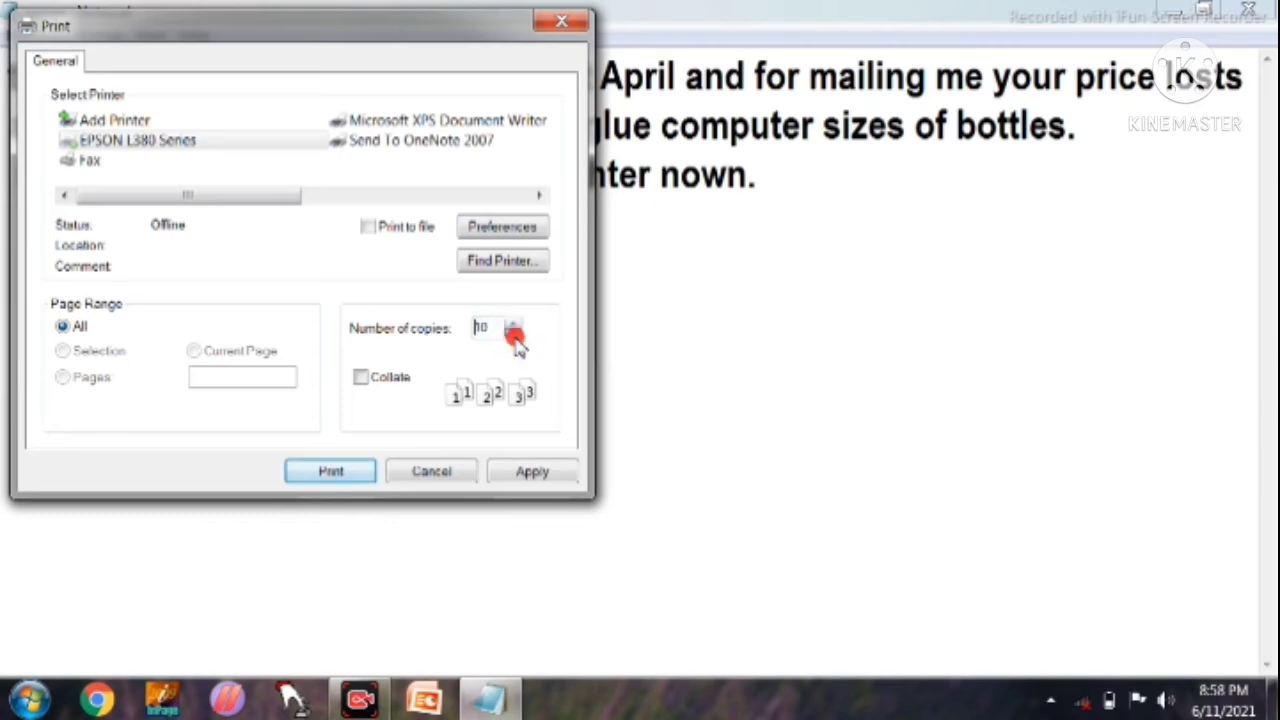
pyautogui.click(513, 335)
pyautogui.click(513, 335)
pyautogui.click(513, 335)
pyautogui.click(513, 335)
pyautogui.click(513, 335)
pyautogui.click(513, 335)
pyautogui.click(513, 335)
pyautogui.click(513, 335)
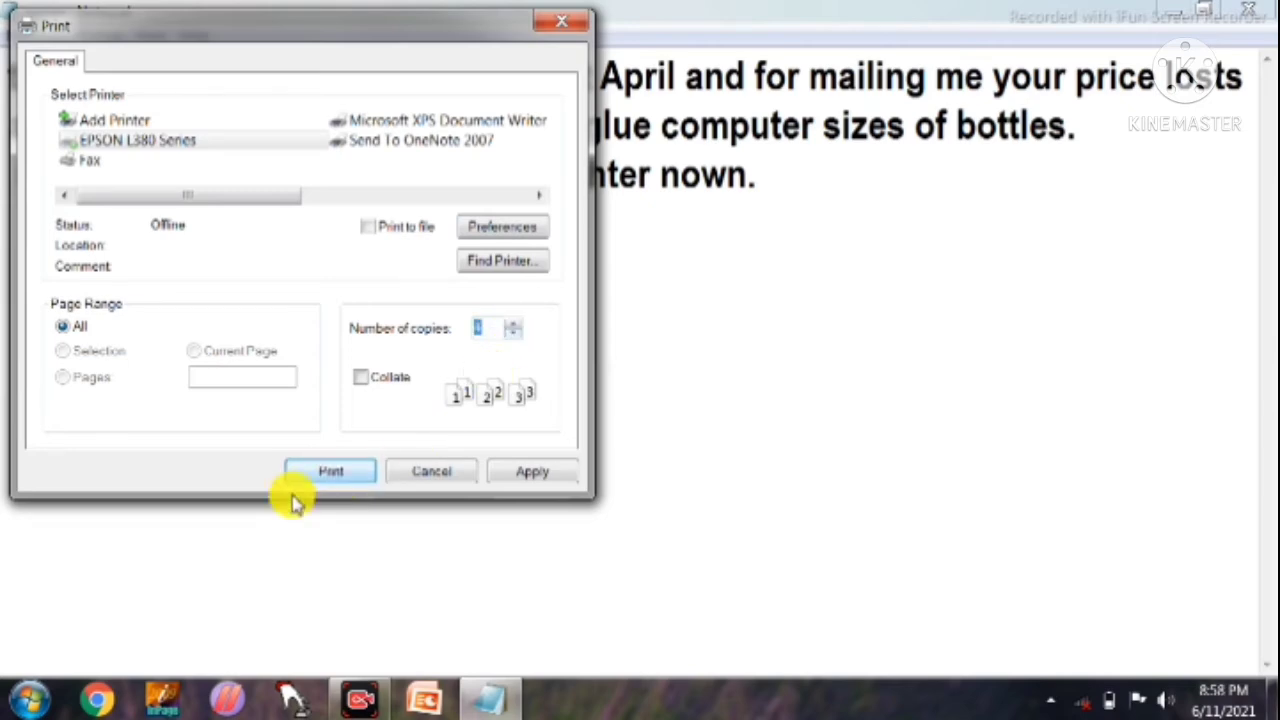
pyautogui.click(556, 22)
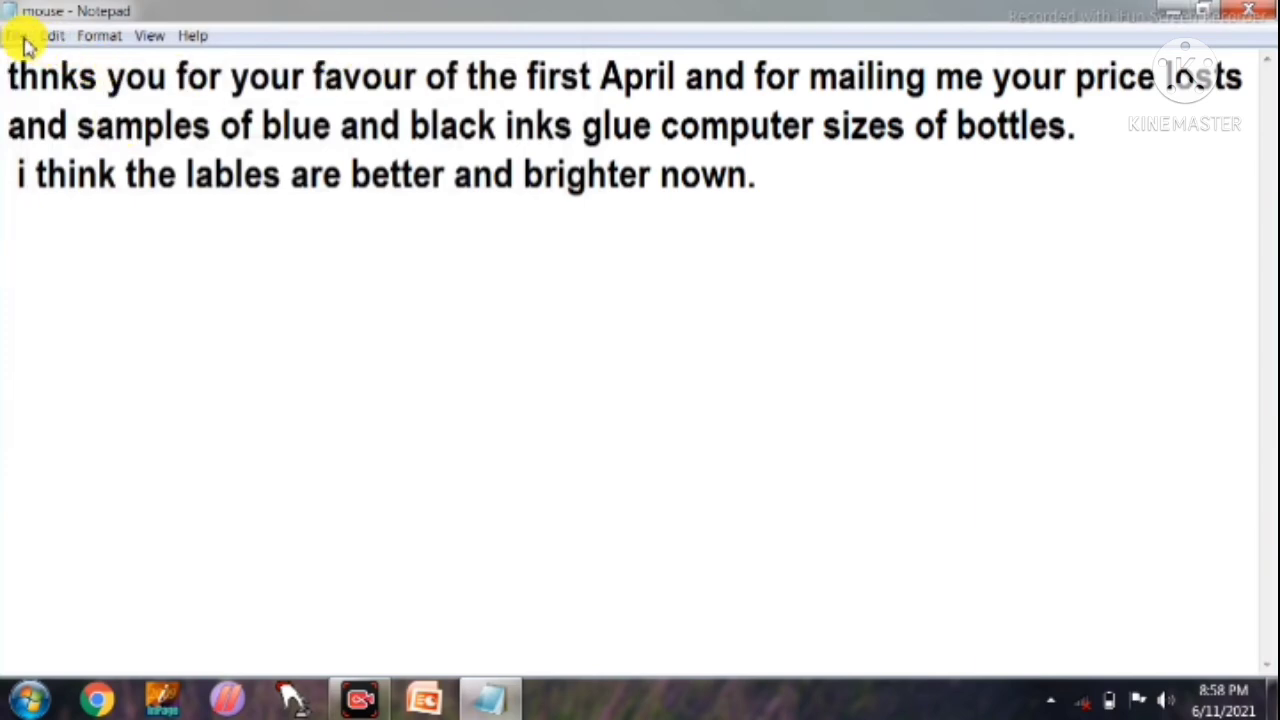
pyautogui.click(22, 38)
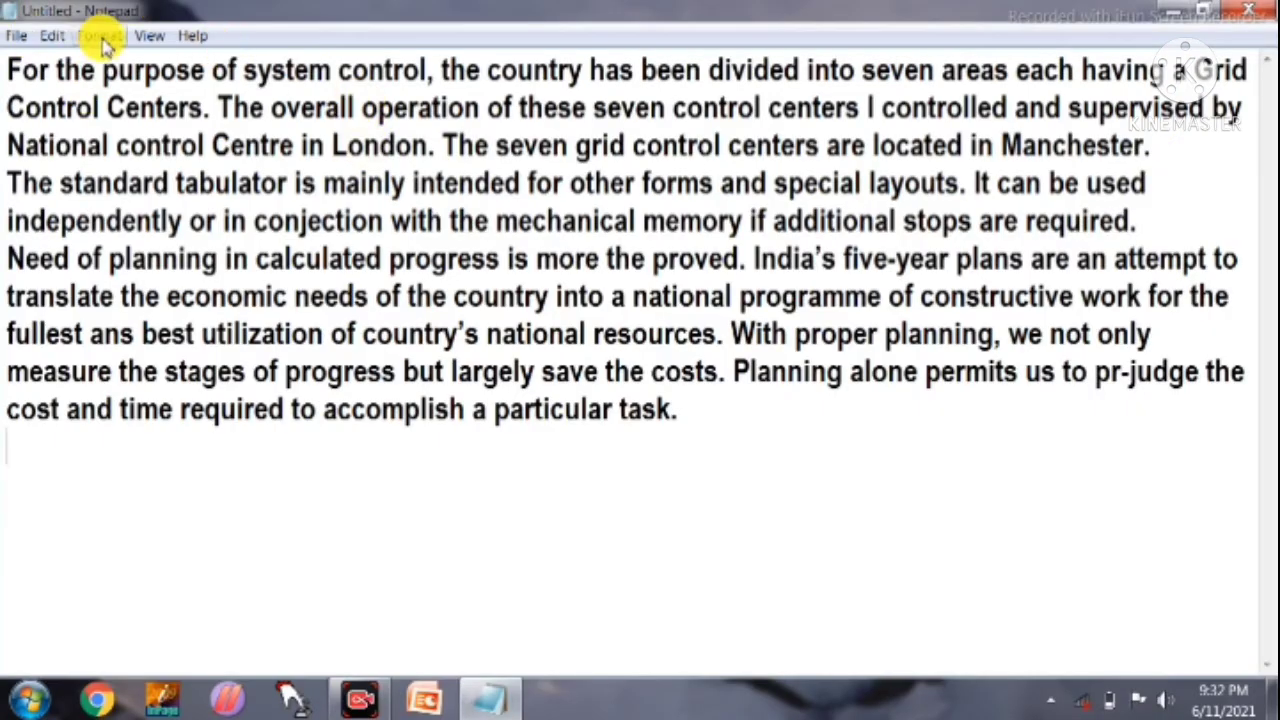
pyautogui.click(49, 36)
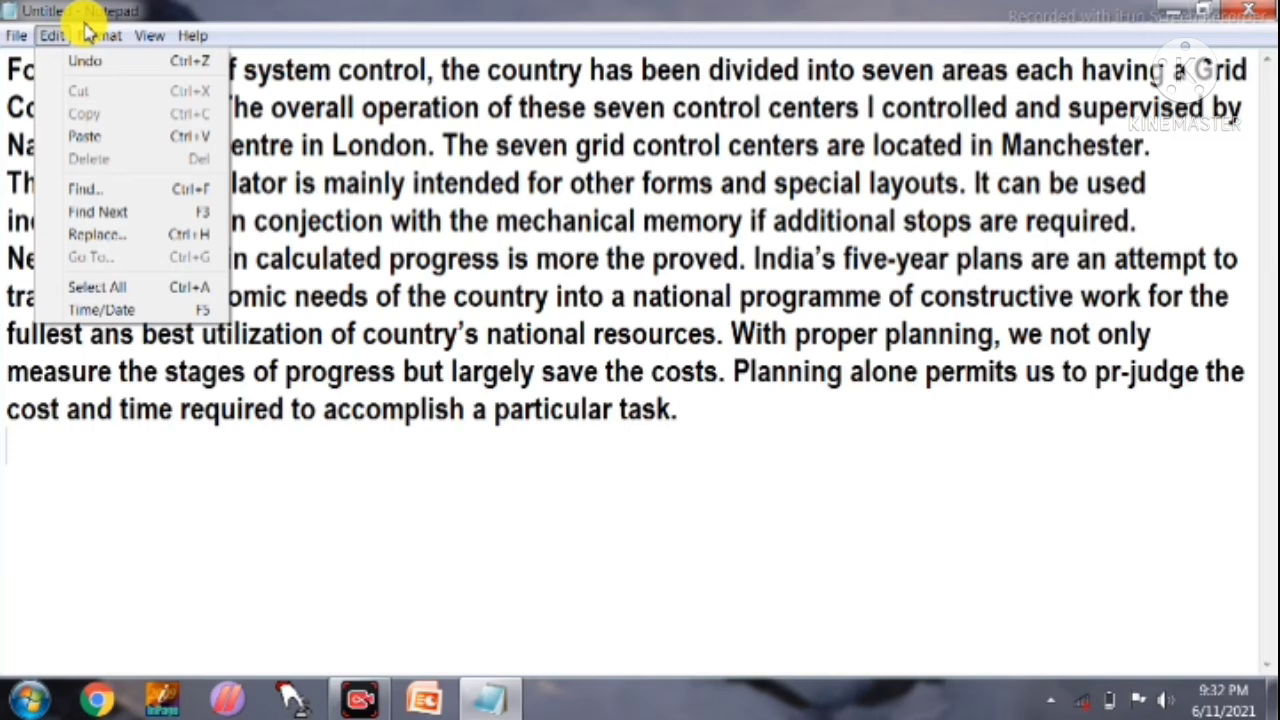
pyautogui.click(680, 474)
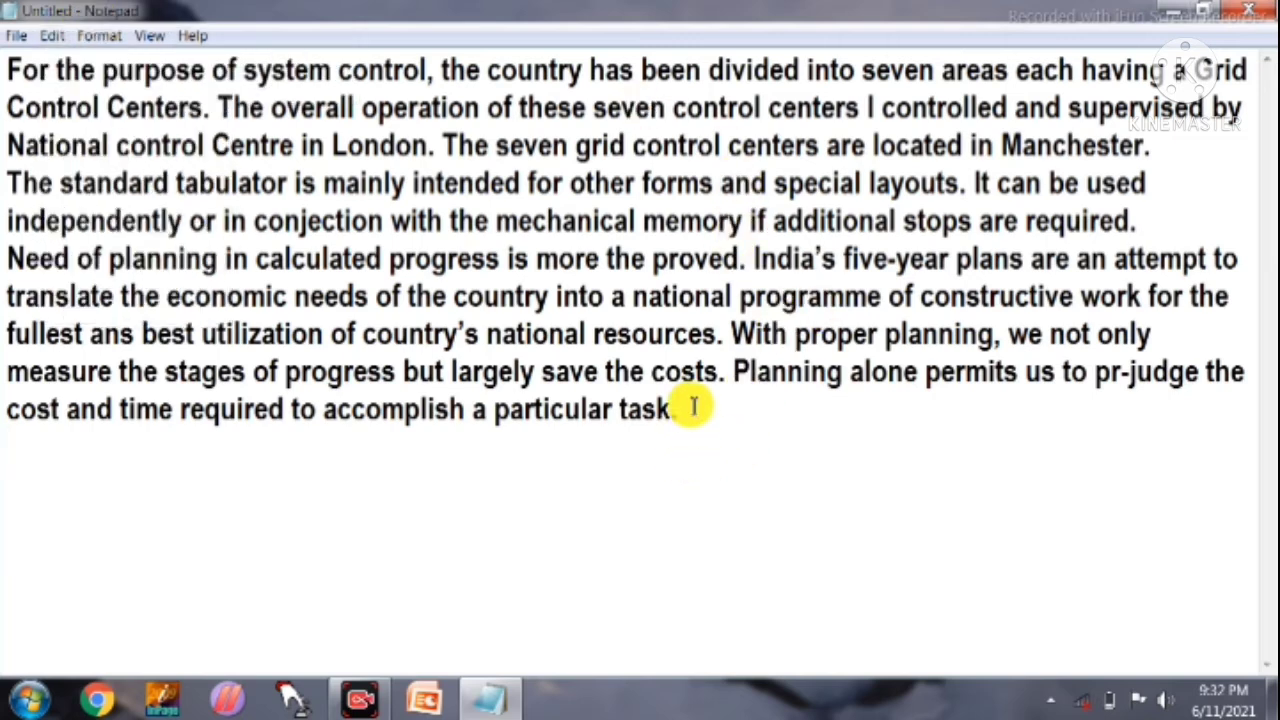
# Delete the words "particular task." at the end of the last paragraph
pyautogui.moveTo(692, 407); pyautogui.dragTo(503, 425)
pyautogui.click(560, 431)
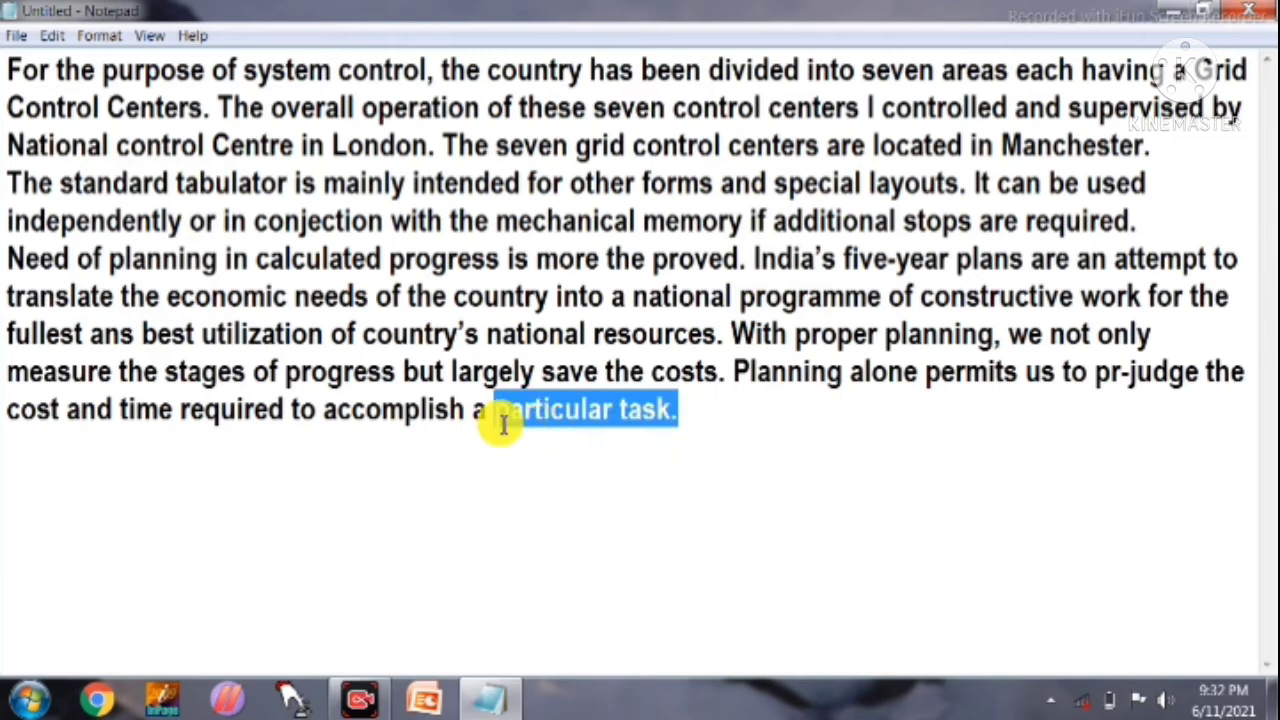
pyautogui.press('BackSpace')
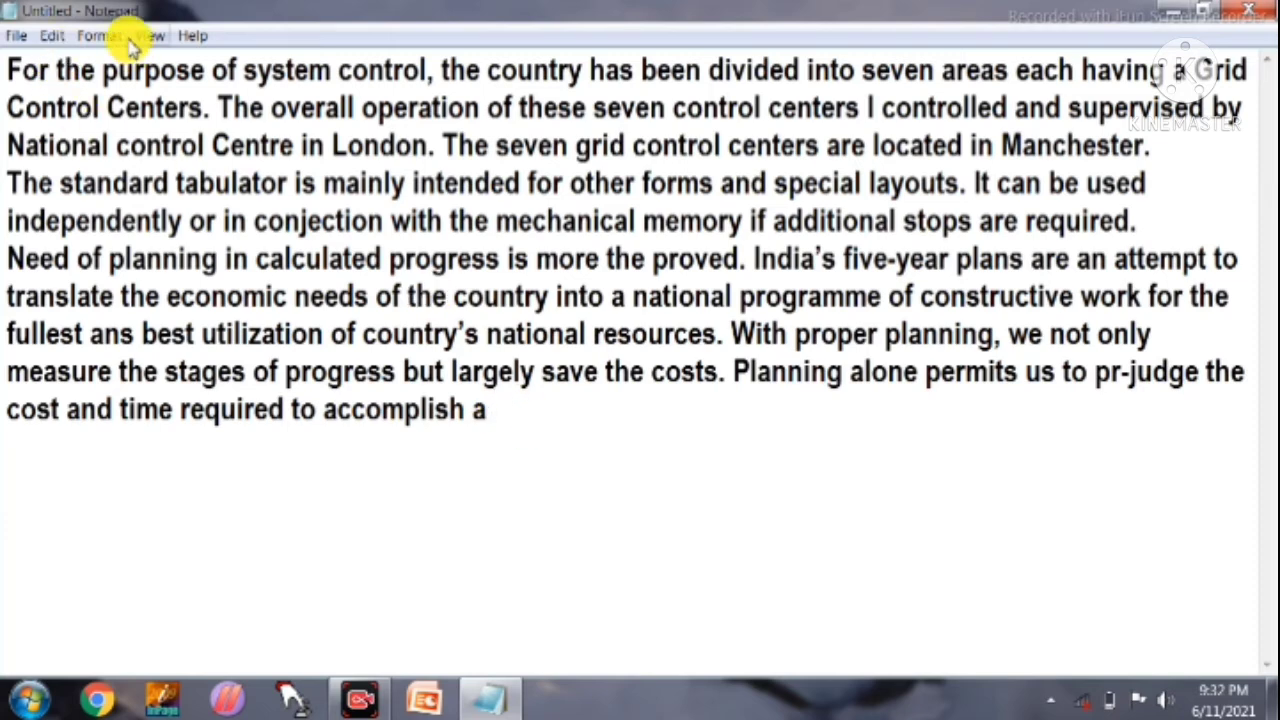
# Undo the deletion of "particular task." and deselect the restored words
pyautogui.click(52, 36)
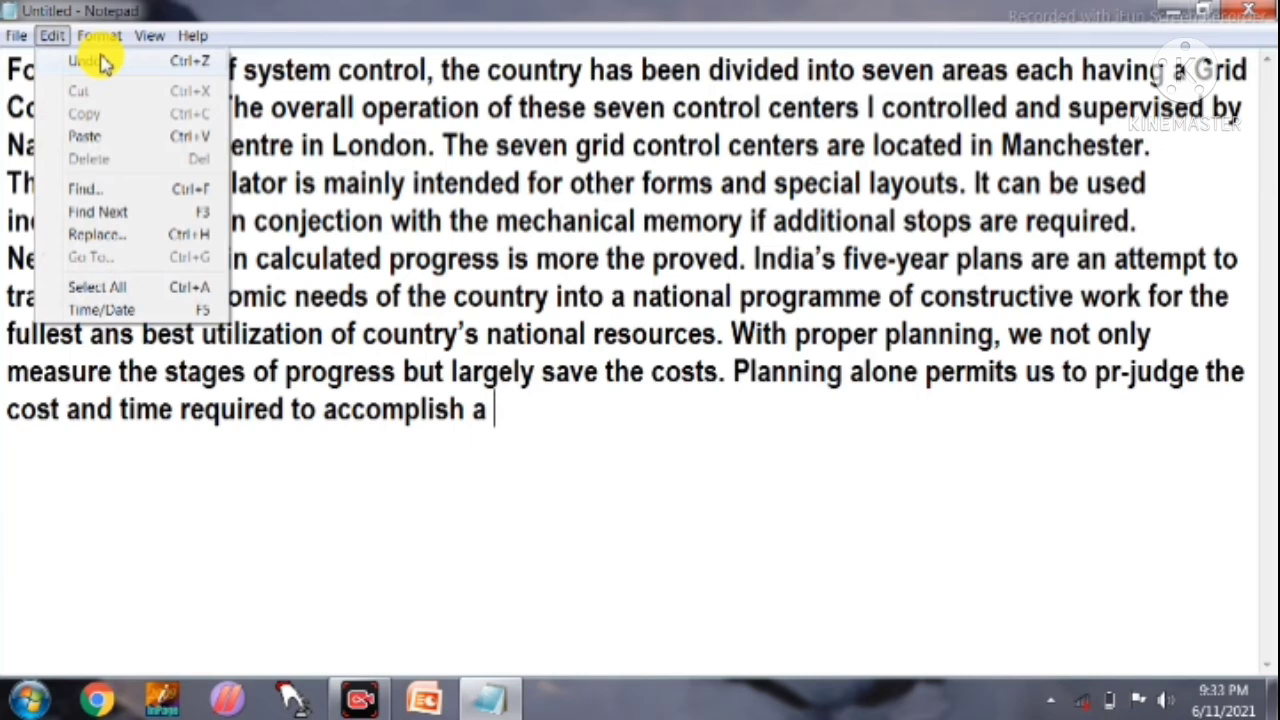
pyautogui.click(104, 63)
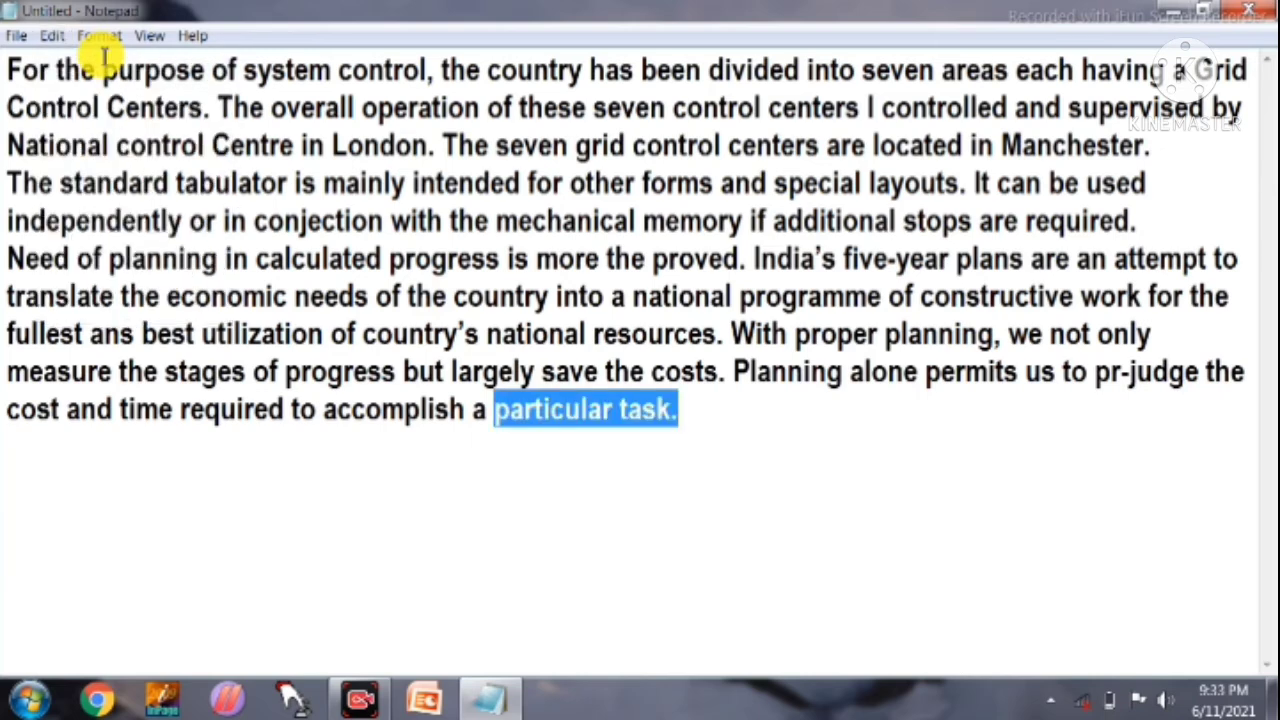
pyautogui.click(773, 404)
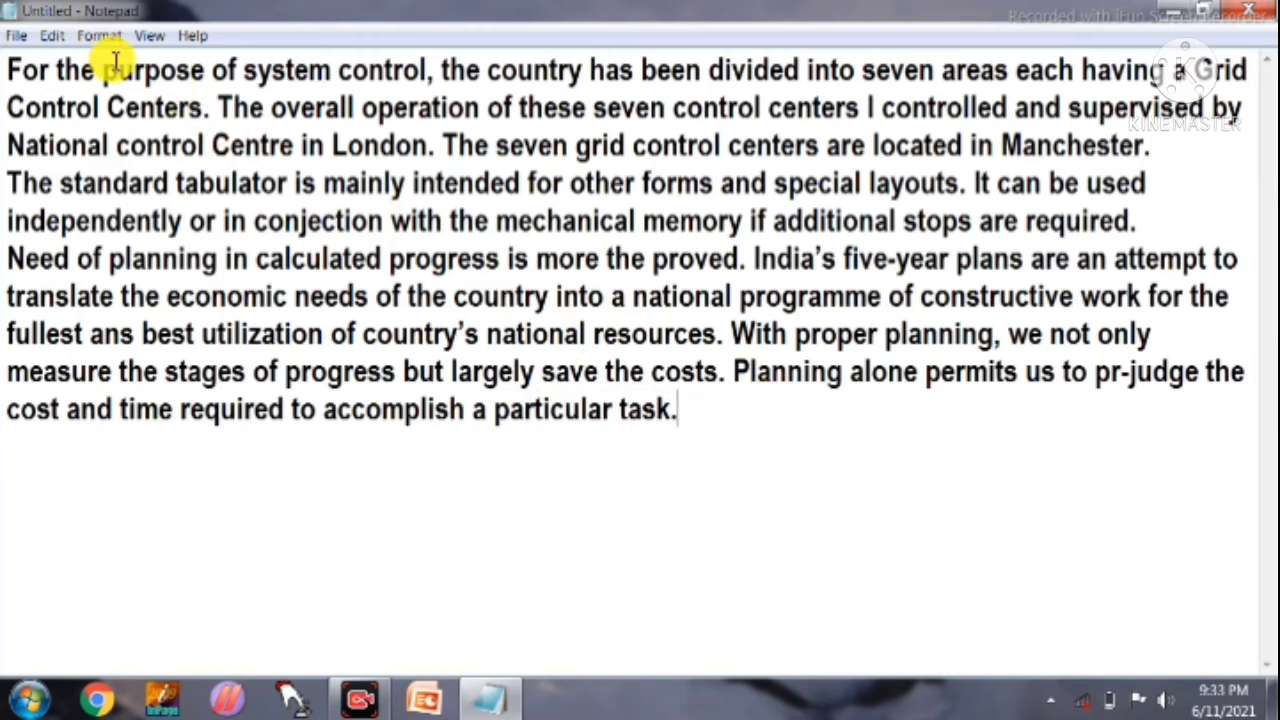
# Cut the words "particular task." from the end of the last paragraph
pyautogui.click(52, 38)
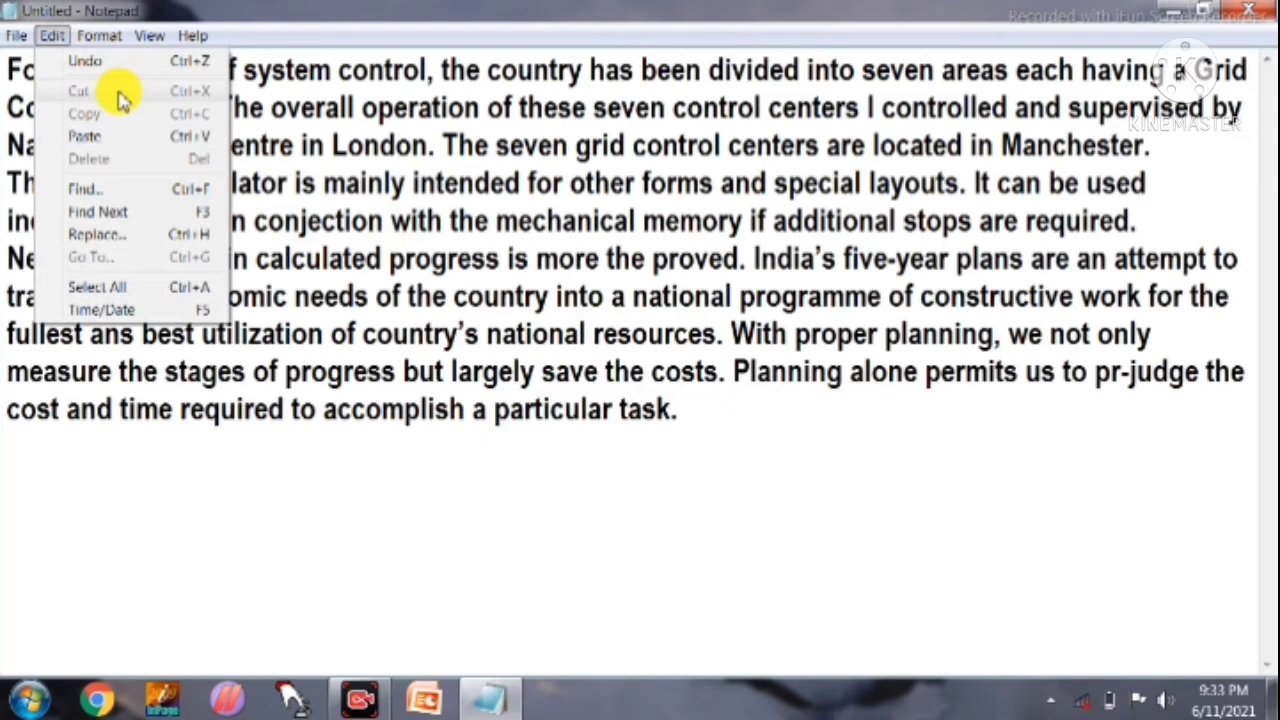
pyautogui.click(750, 240)
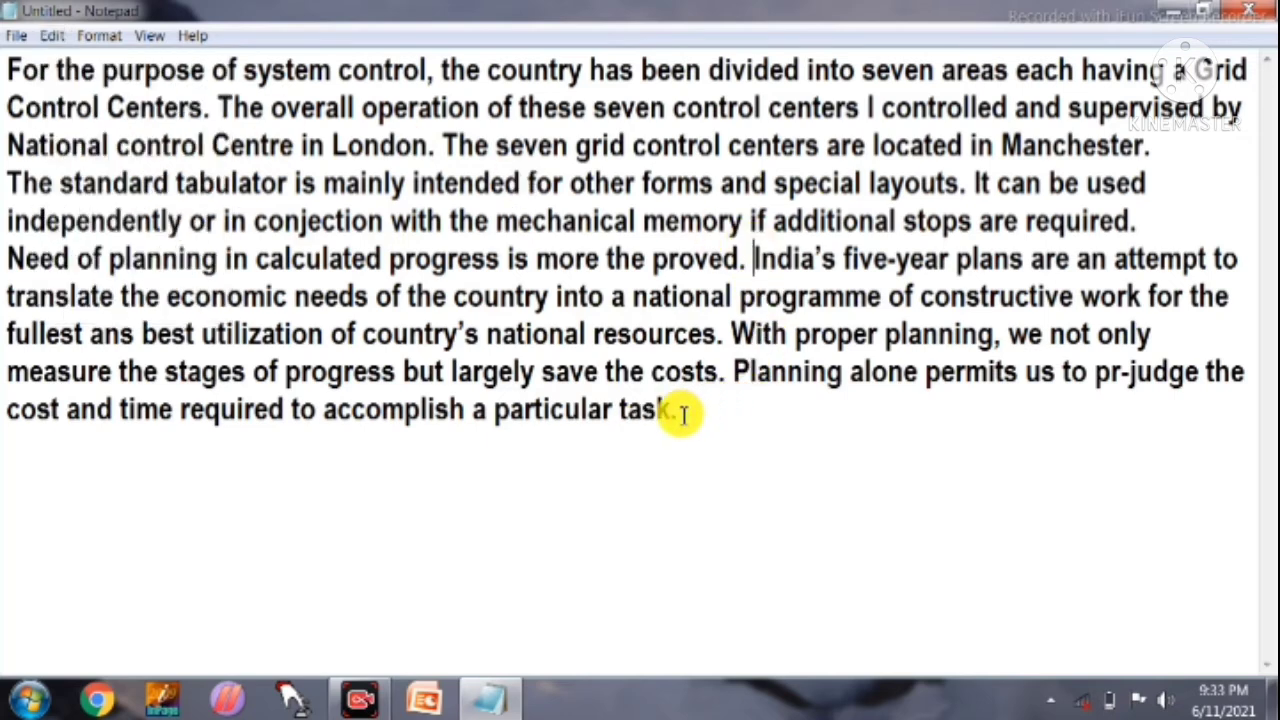
pyautogui.moveTo(681, 413); pyautogui.dragTo(494, 410)
pyautogui.hotkey('ctrl', 'c')
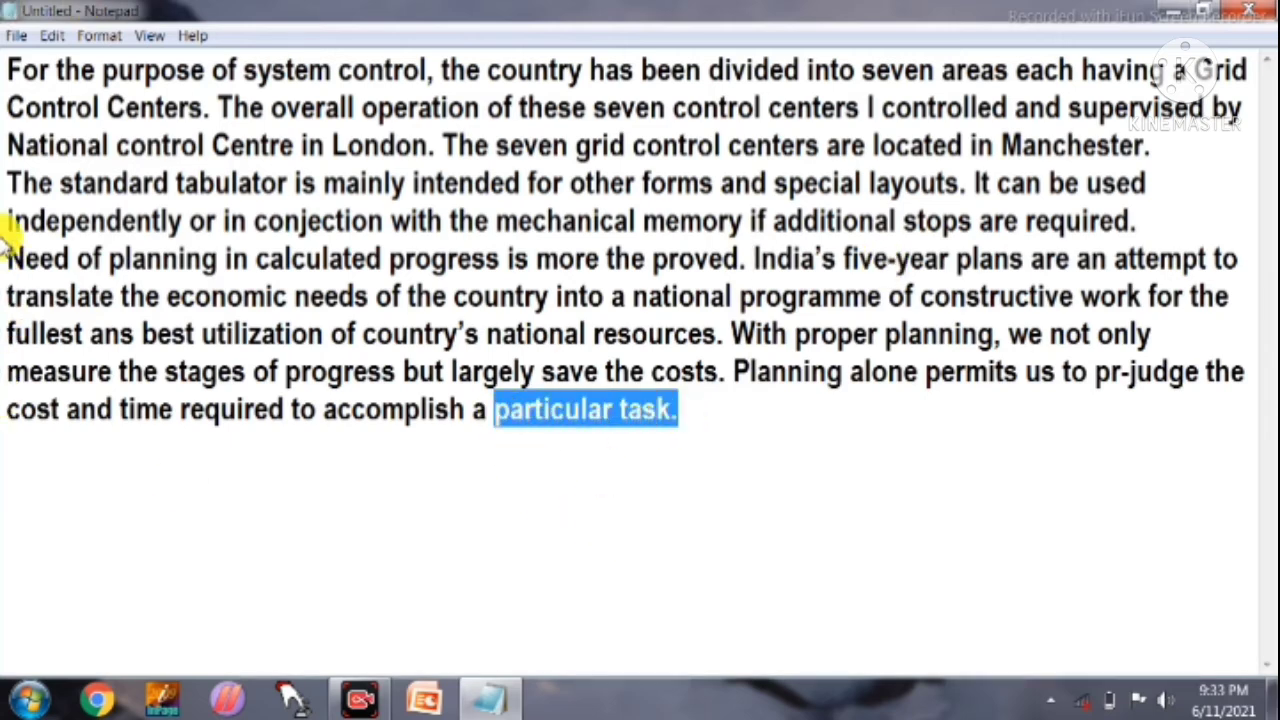
pyautogui.click(44, 33)
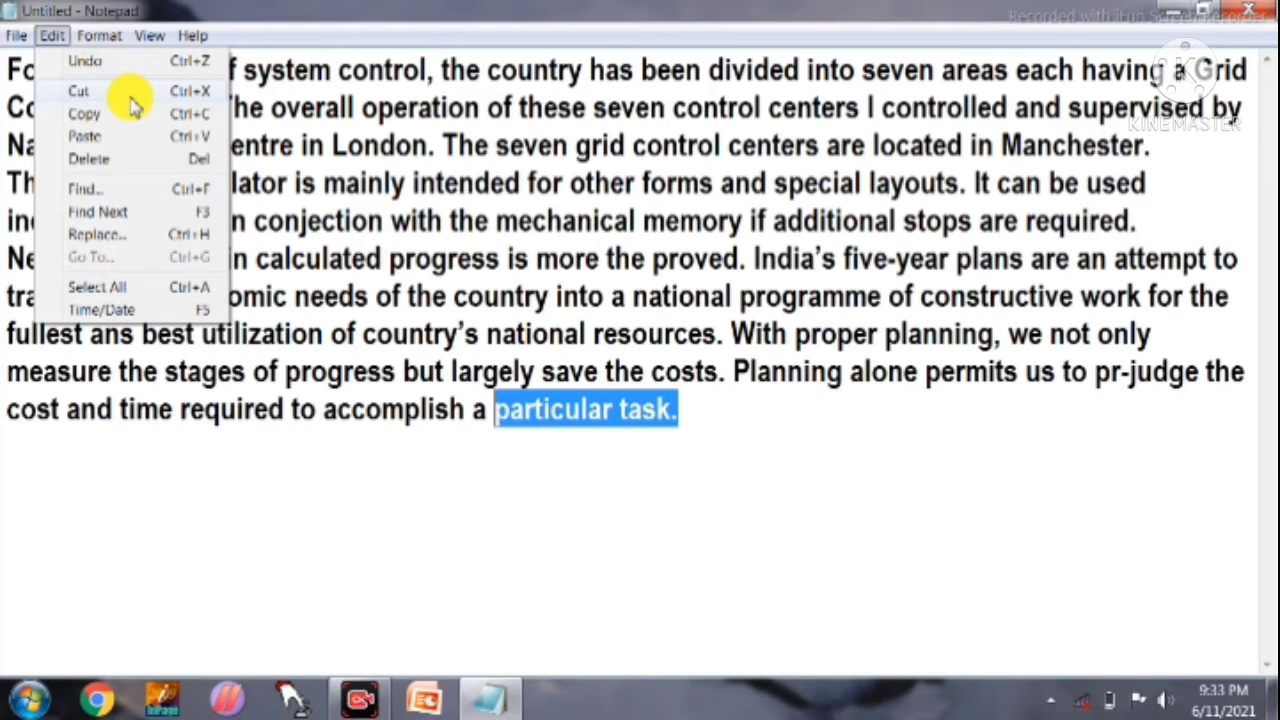
pyautogui.click(130, 97)
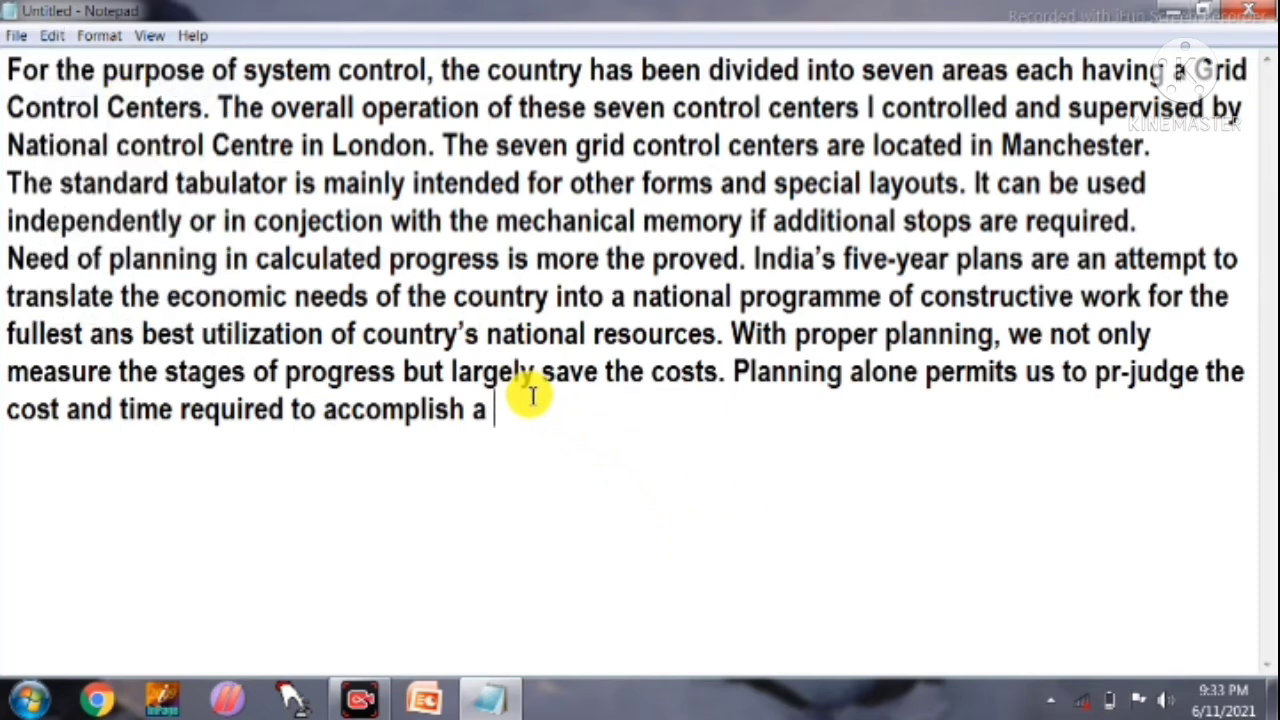
# Start a new line below the last paragraph and paste the cut words "particular task." there
pyautogui.press('Return')
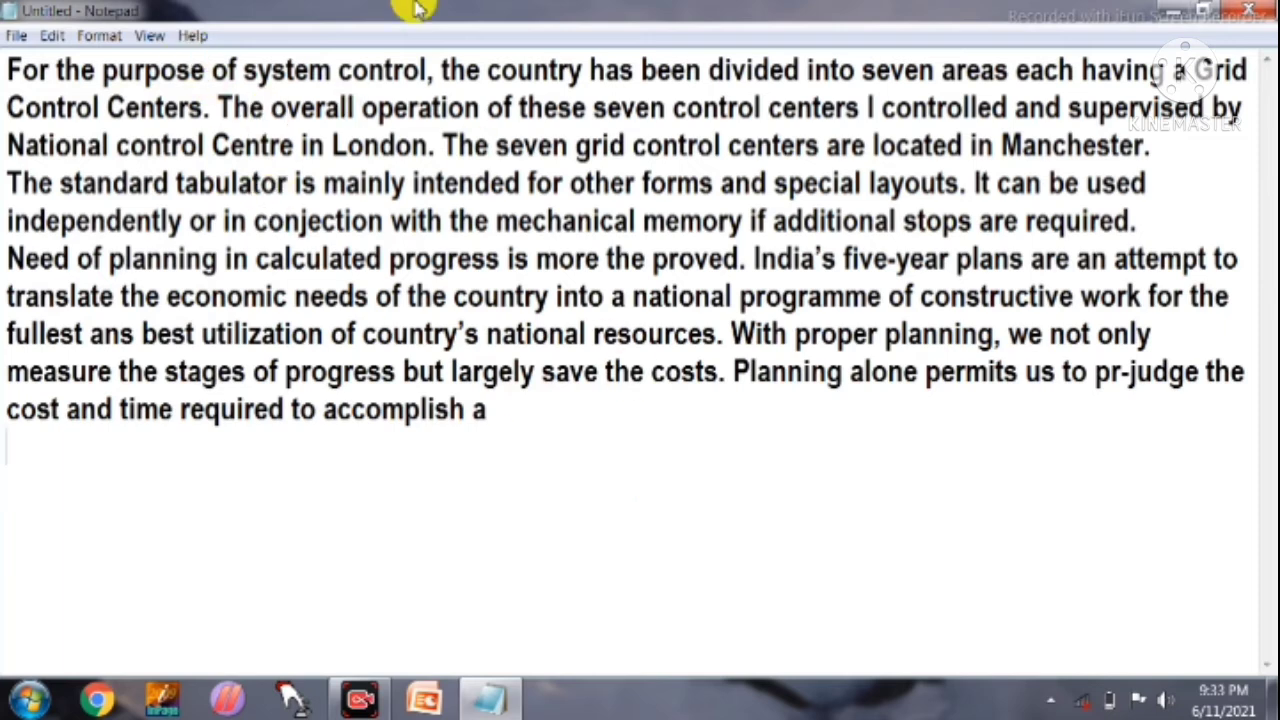
pyautogui.click(51, 35)
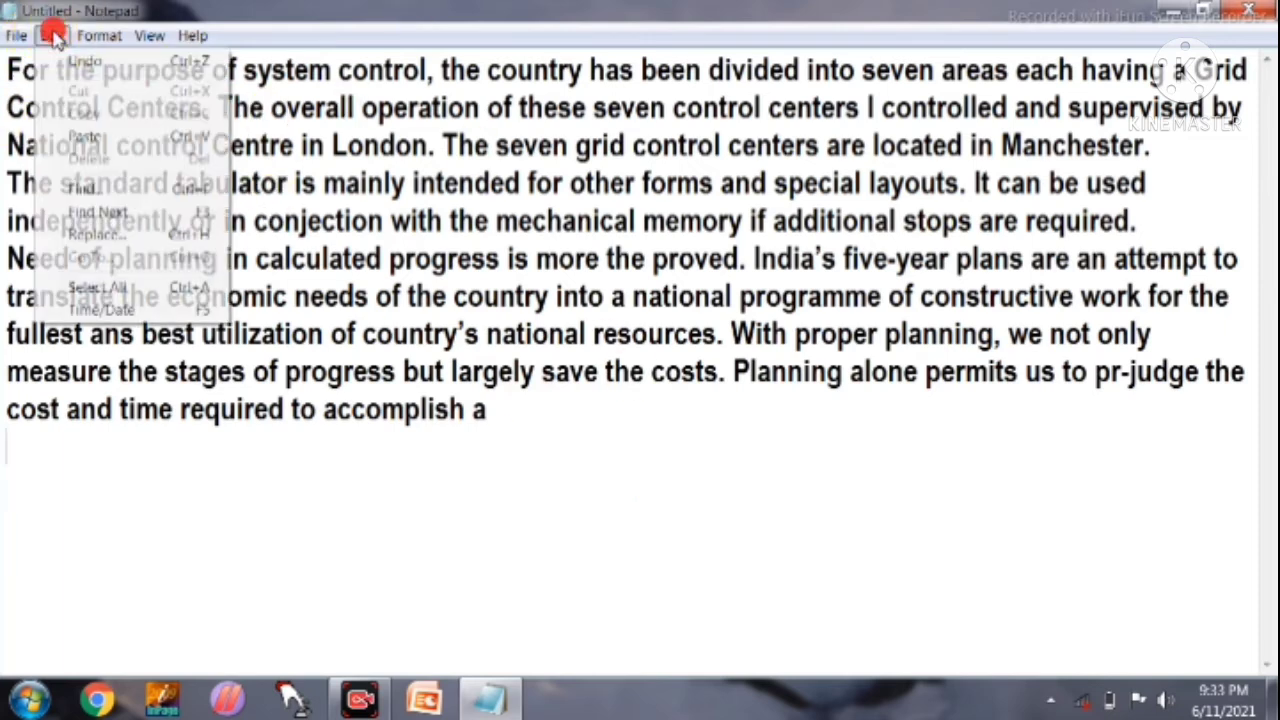
pyautogui.click(130, 145)
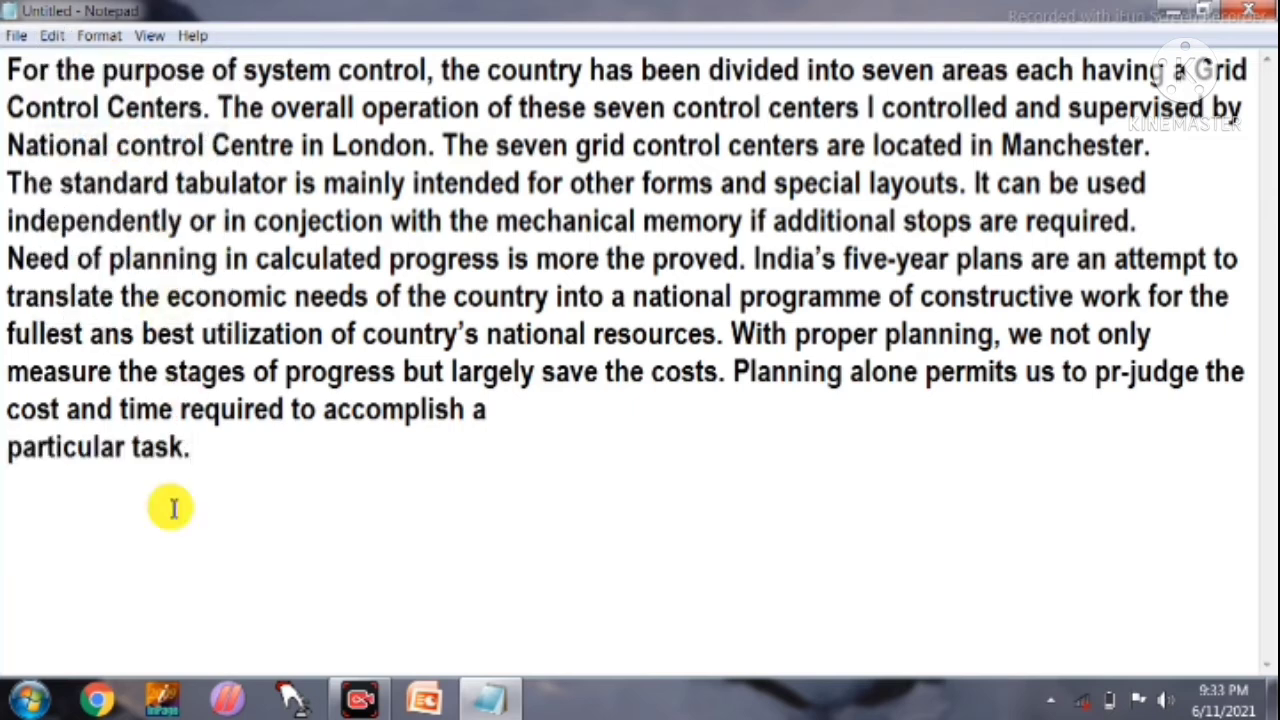
# Copy the words "save the costs." from the last paragraph
pyautogui.click(51, 35)
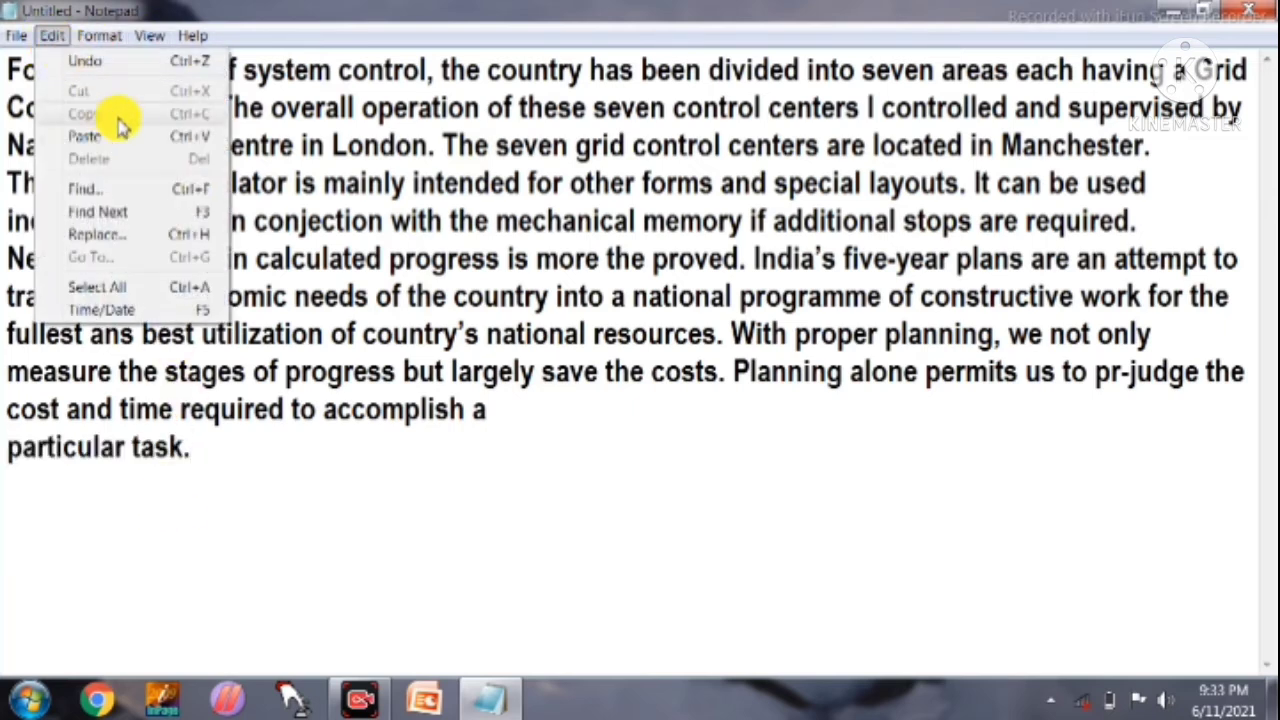
pyautogui.moveTo(566, 301); pyautogui.dragTo(578, 304)
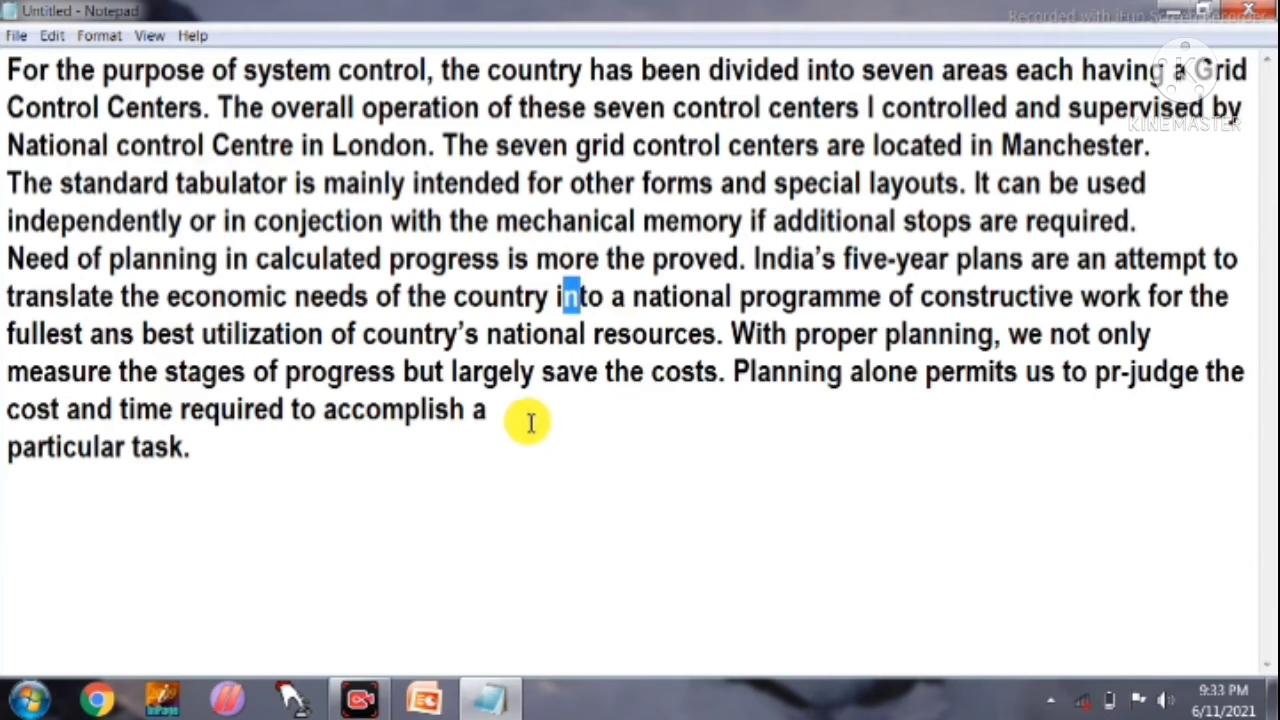
pyautogui.click(545, 372)
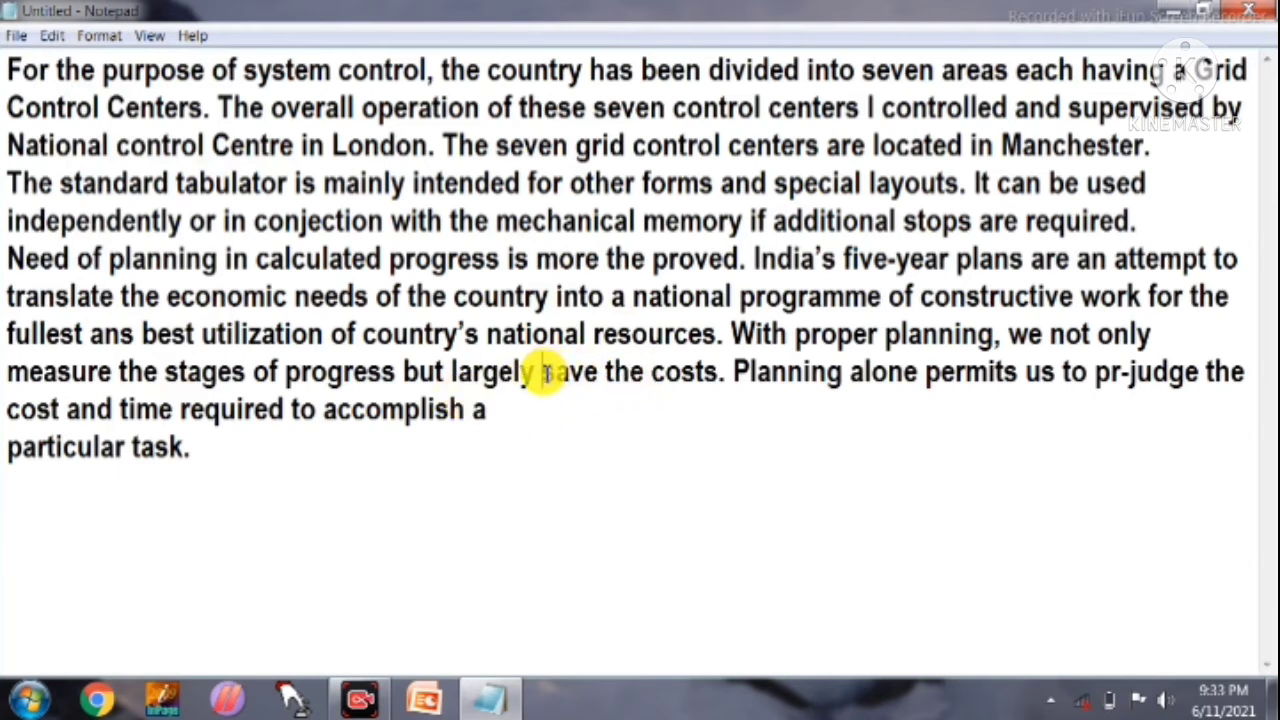
pyautogui.moveTo(545, 372); pyautogui.dragTo(722, 380)
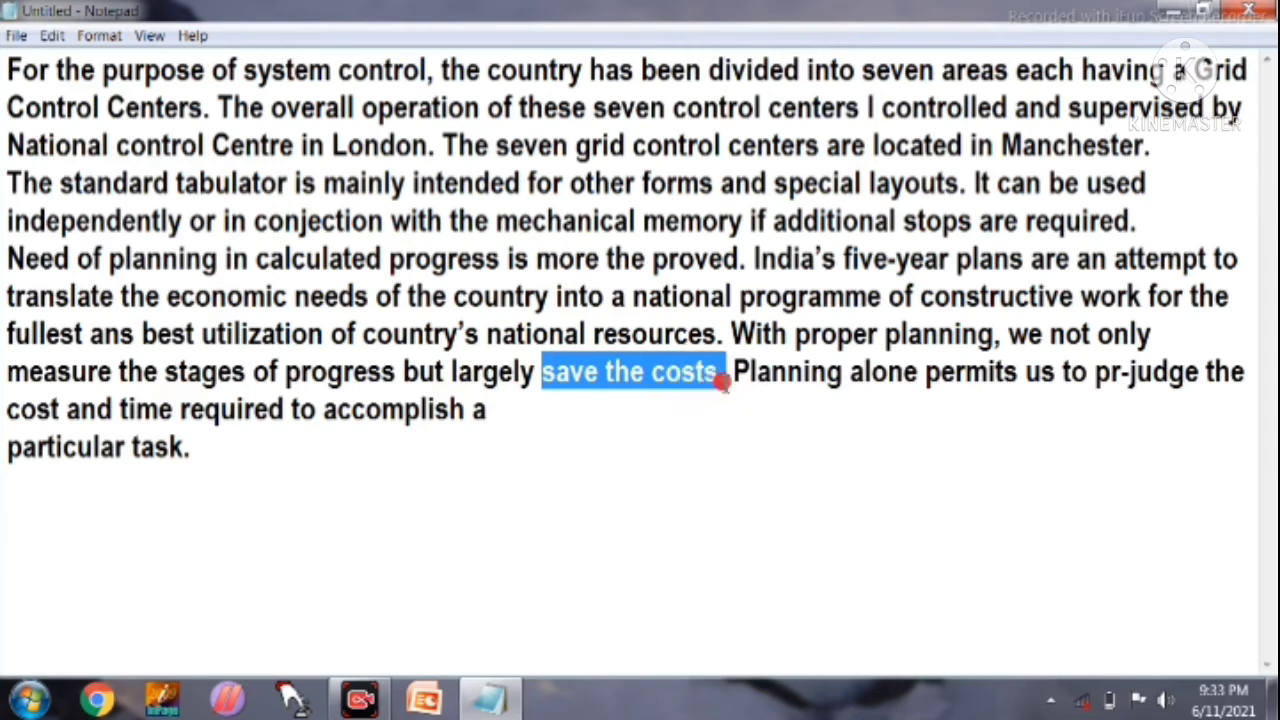
pyautogui.click(48, 36)
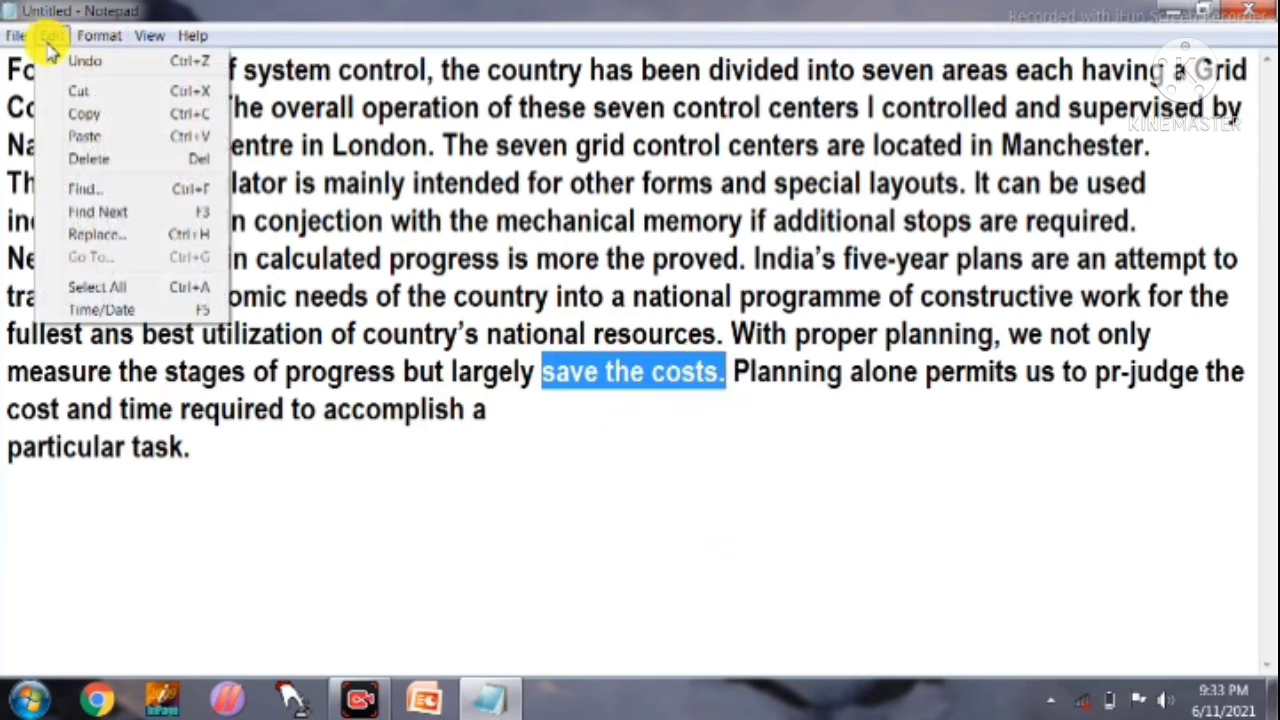
pyautogui.click(107, 122)
# Add two new lines after "accomplish a" and paste the copied words "save the costs." on the second one
pyautogui.click(586, 416)
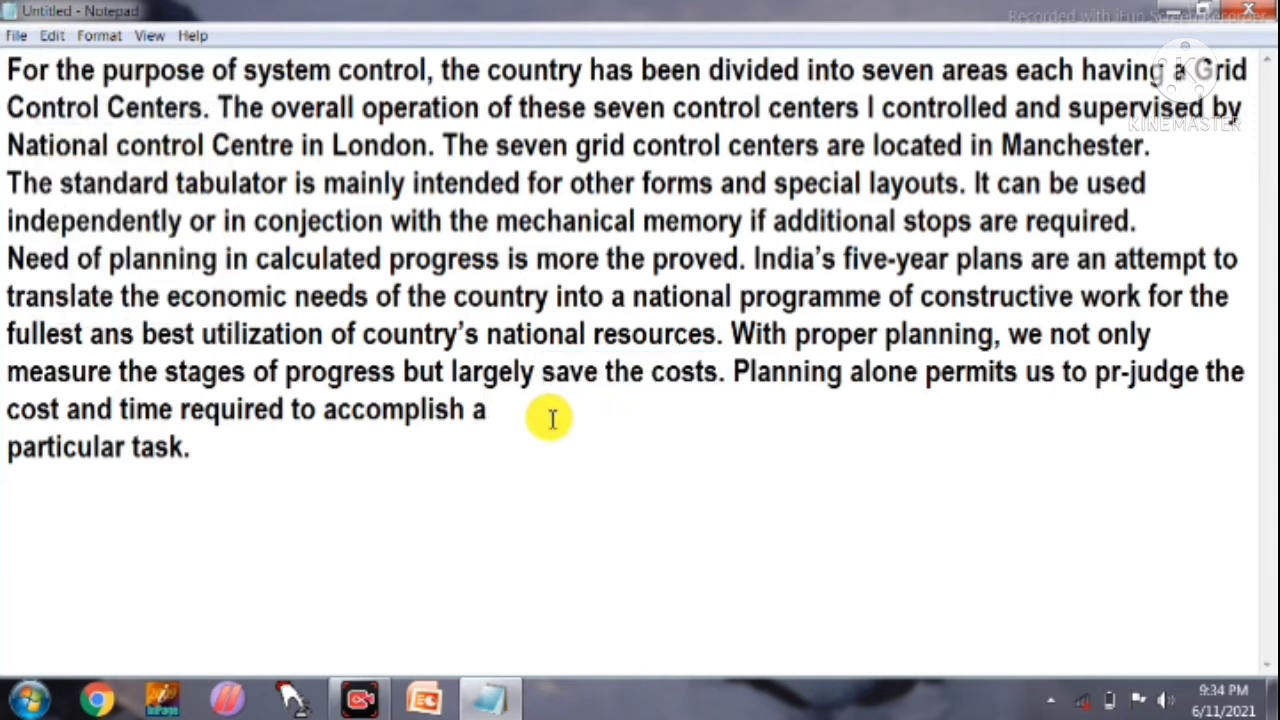
pyautogui.press('Return')
pyautogui.press('Return')
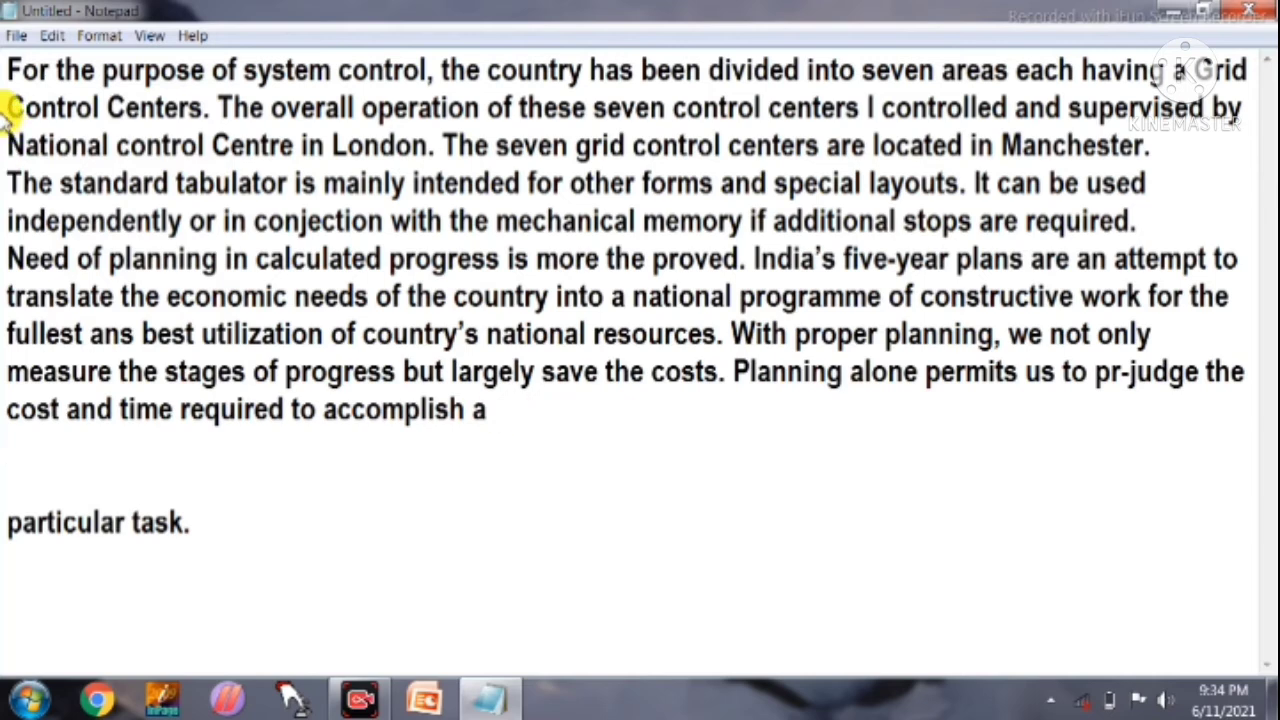
pyautogui.hotkey('ctrl', 'v')
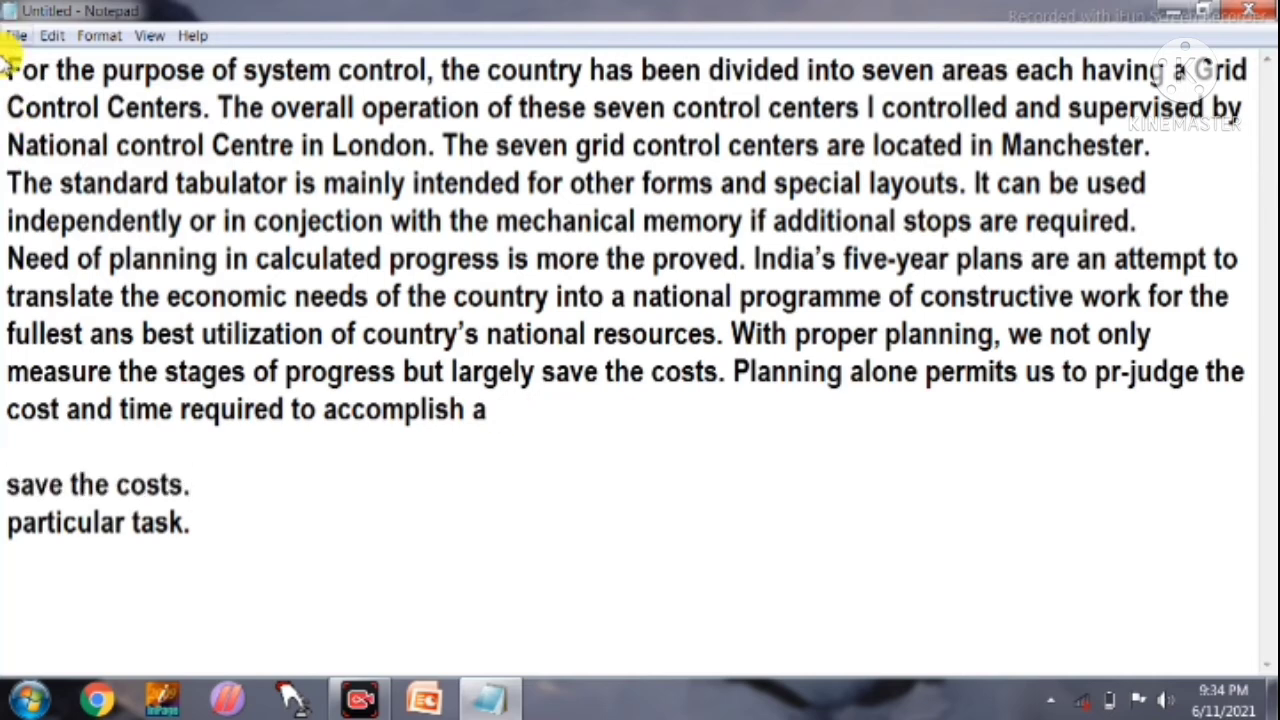
# Delete the characters "ated prog" from "calculated progress" in the last paragraph using the Delete command
pyautogui.click(55, 37)
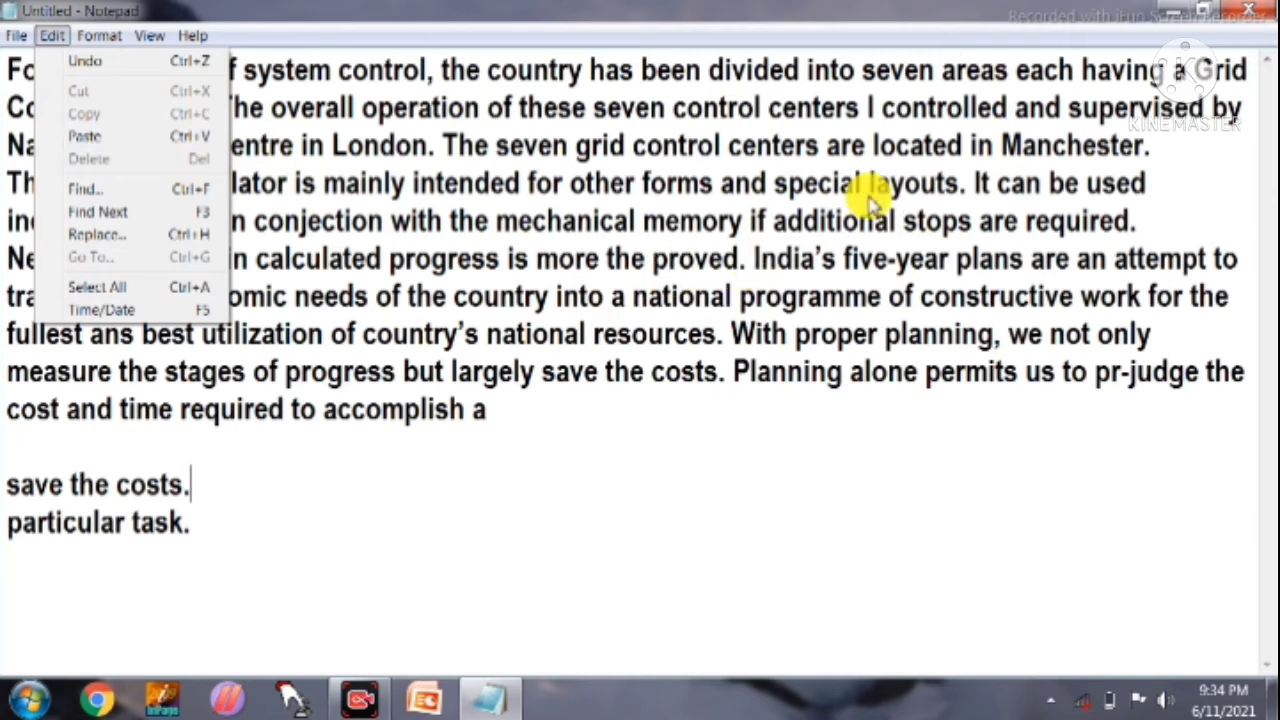
pyautogui.click(802, 196)
pyautogui.moveTo(788, 190); pyautogui.dragTo(535, 222)
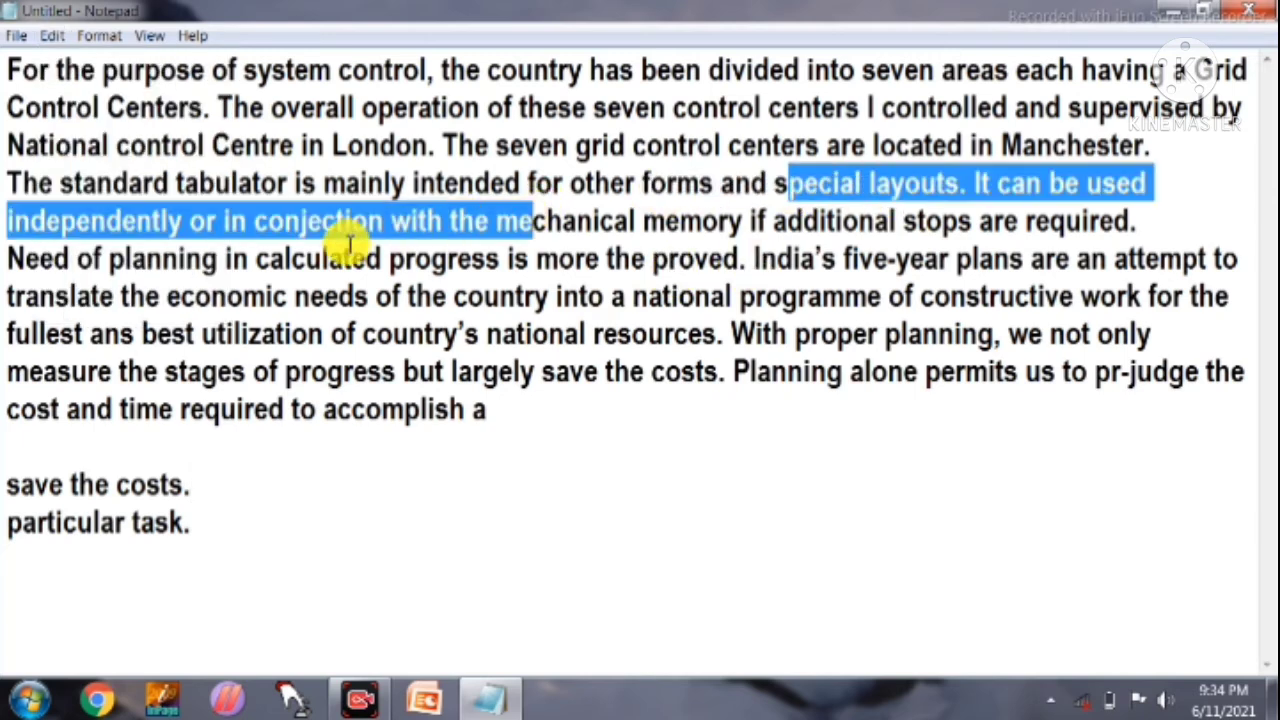
pyautogui.moveTo(447, 262); pyautogui.dragTo(330, 262)
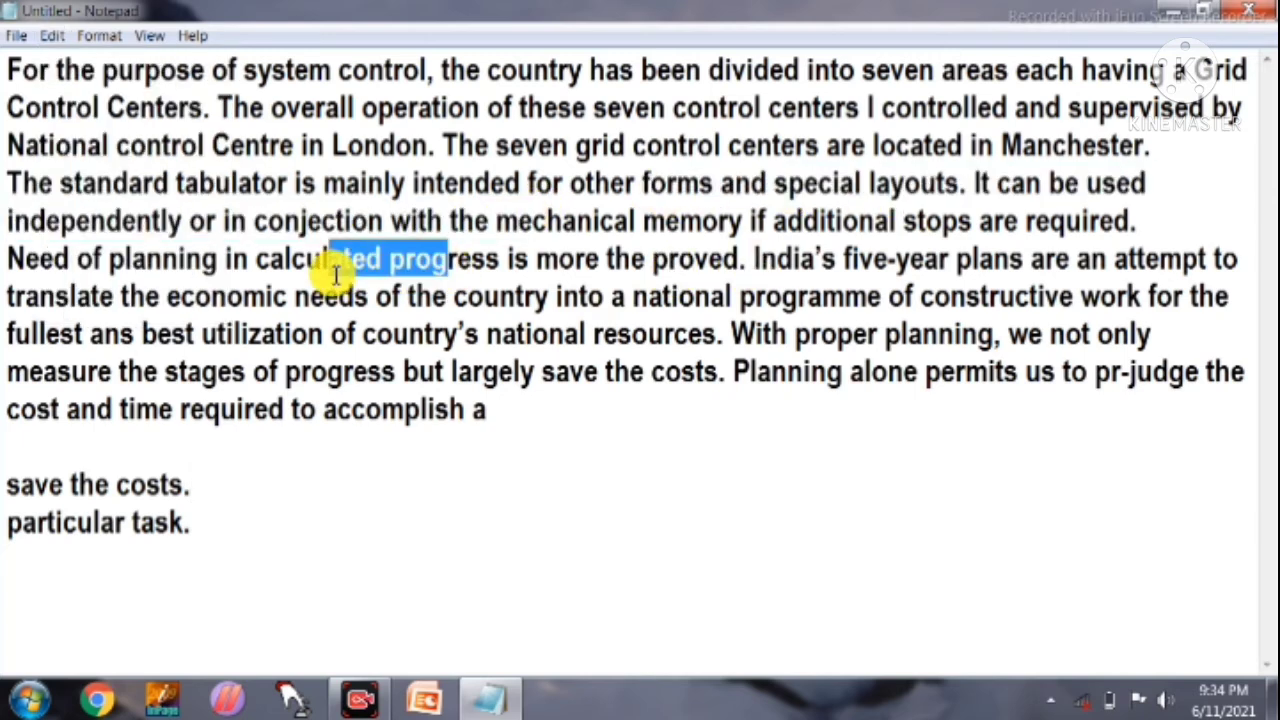
pyautogui.click(52, 37)
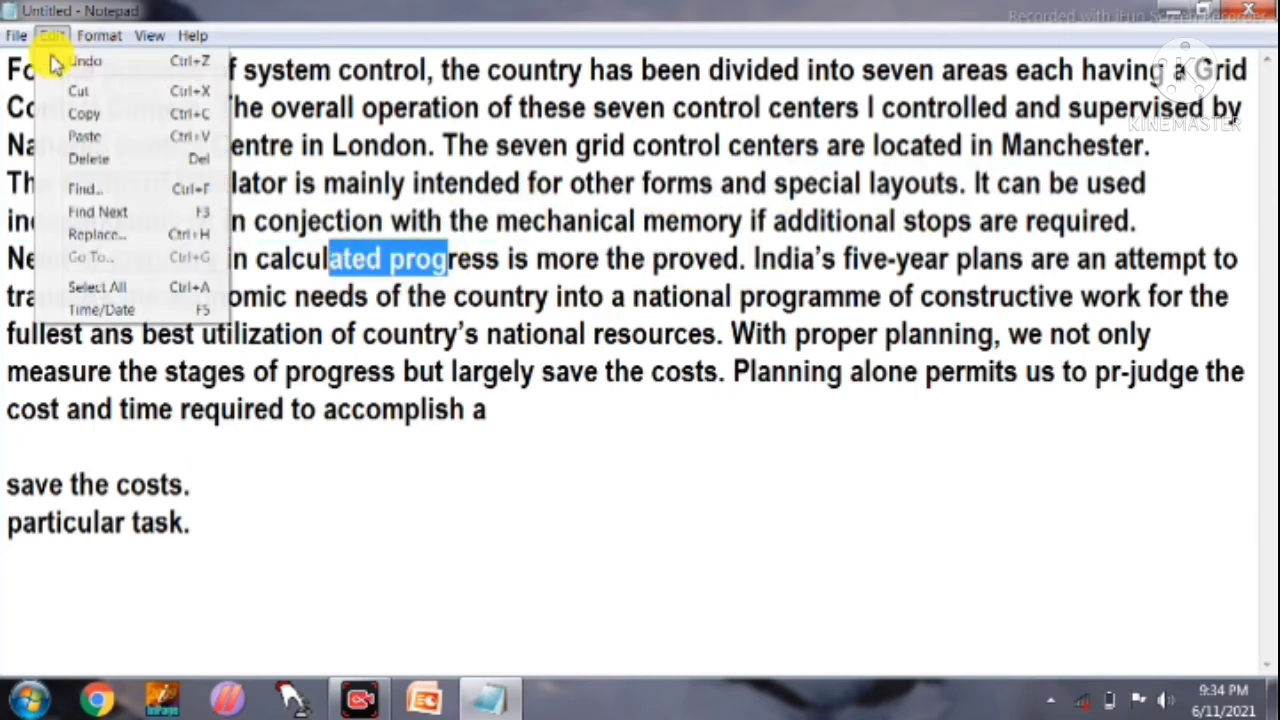
pyautogui.click(108, 163)
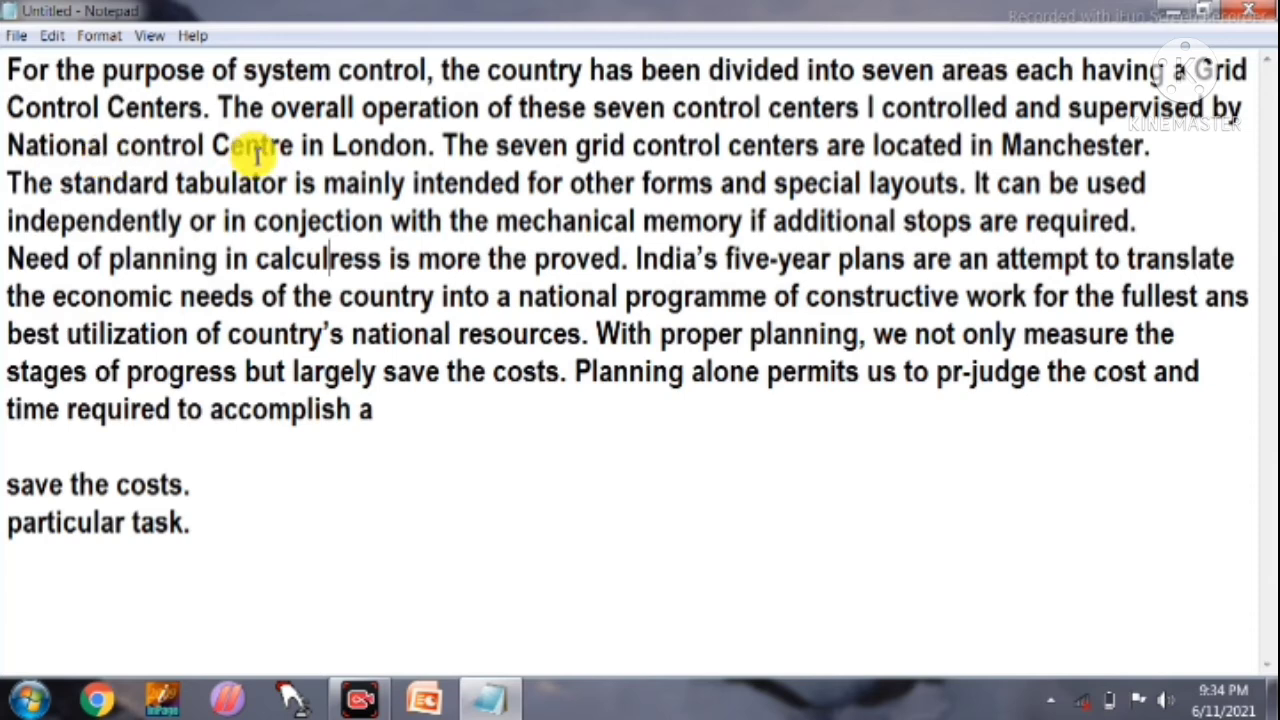
pyautogui.click(337, 218)
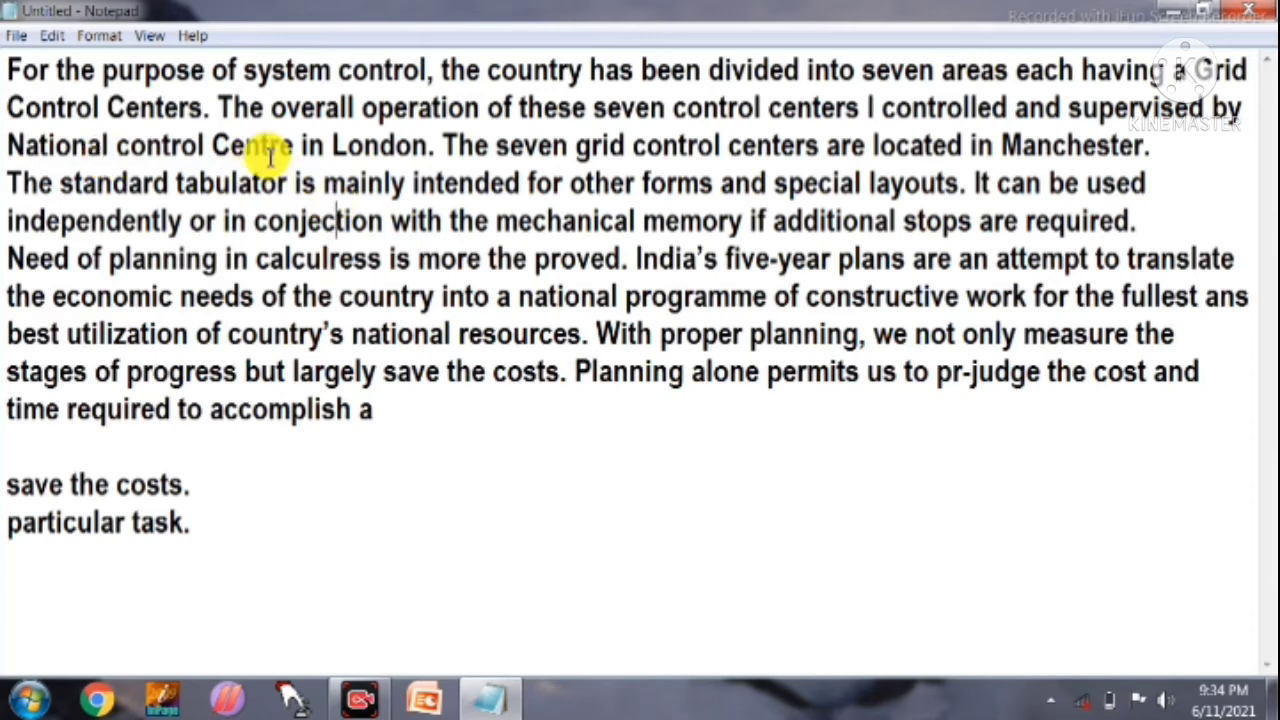
# Search downward for the word "of" from the end of the text, dismissing each resulting message
pyautogui.click(52, 37)
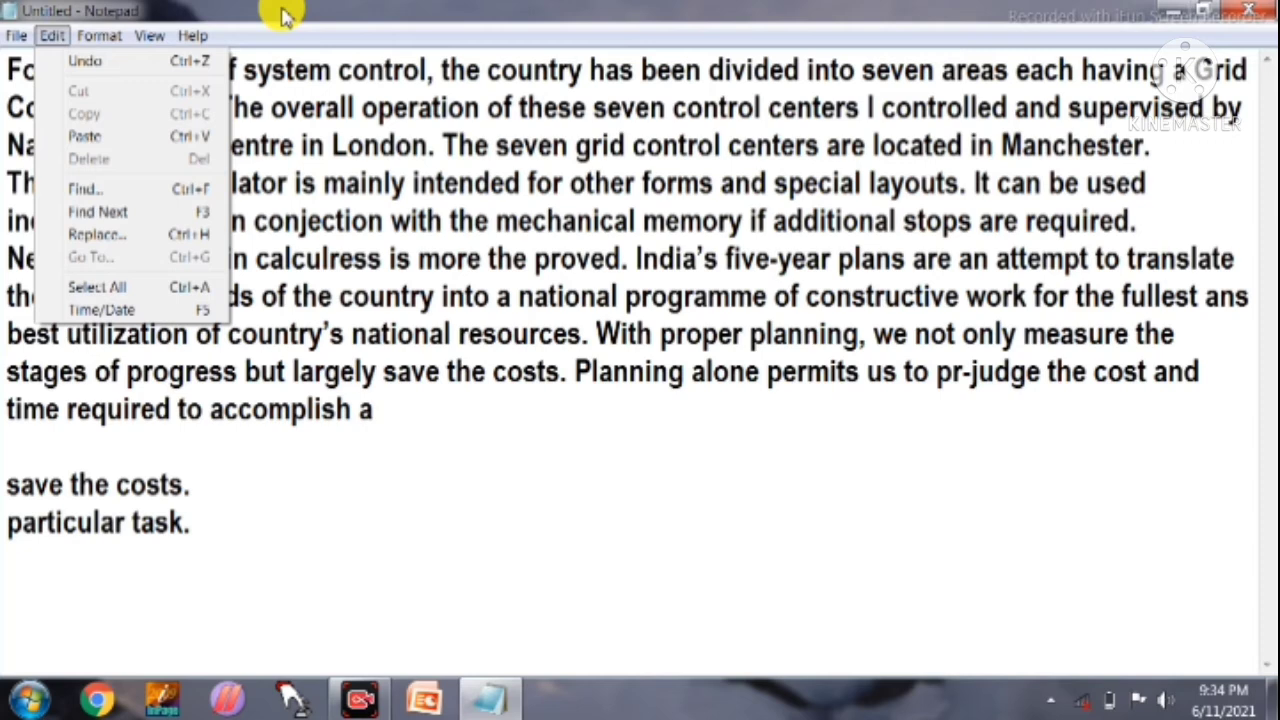
pyautogui.click(657, 133)
pyautogui.hotkey('ctrl', 'f')
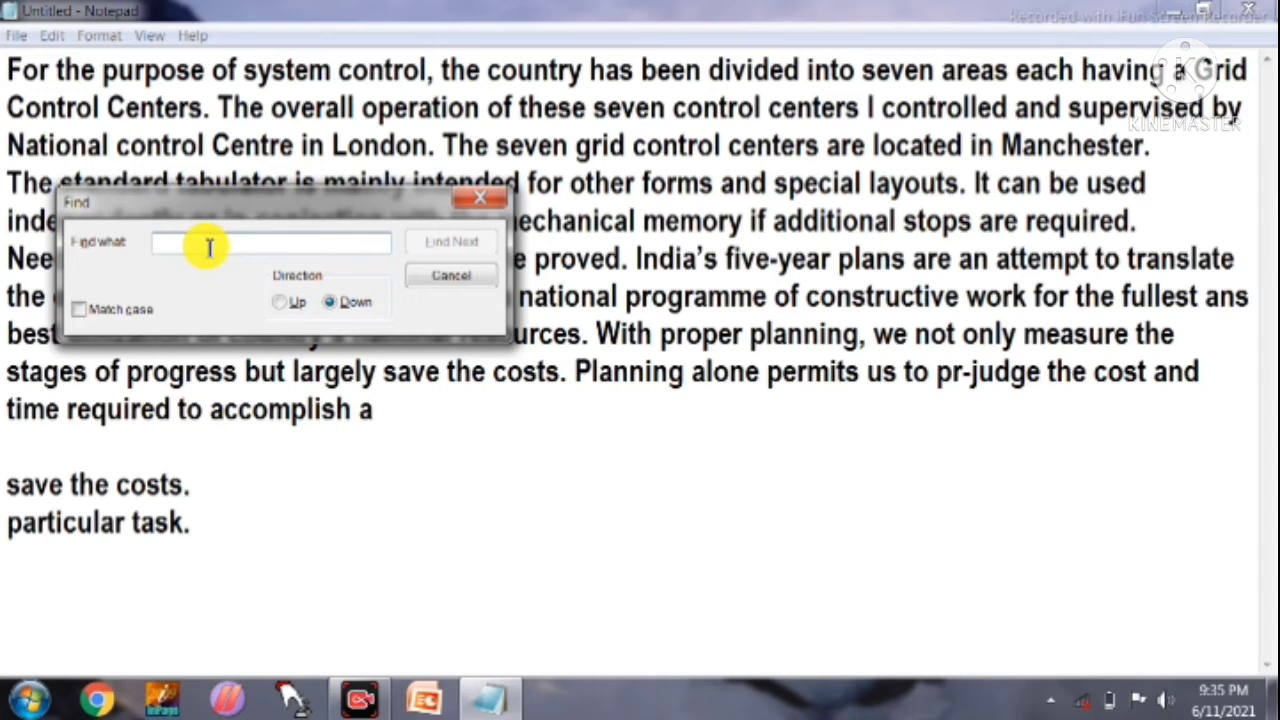
pyautogui.write('of')
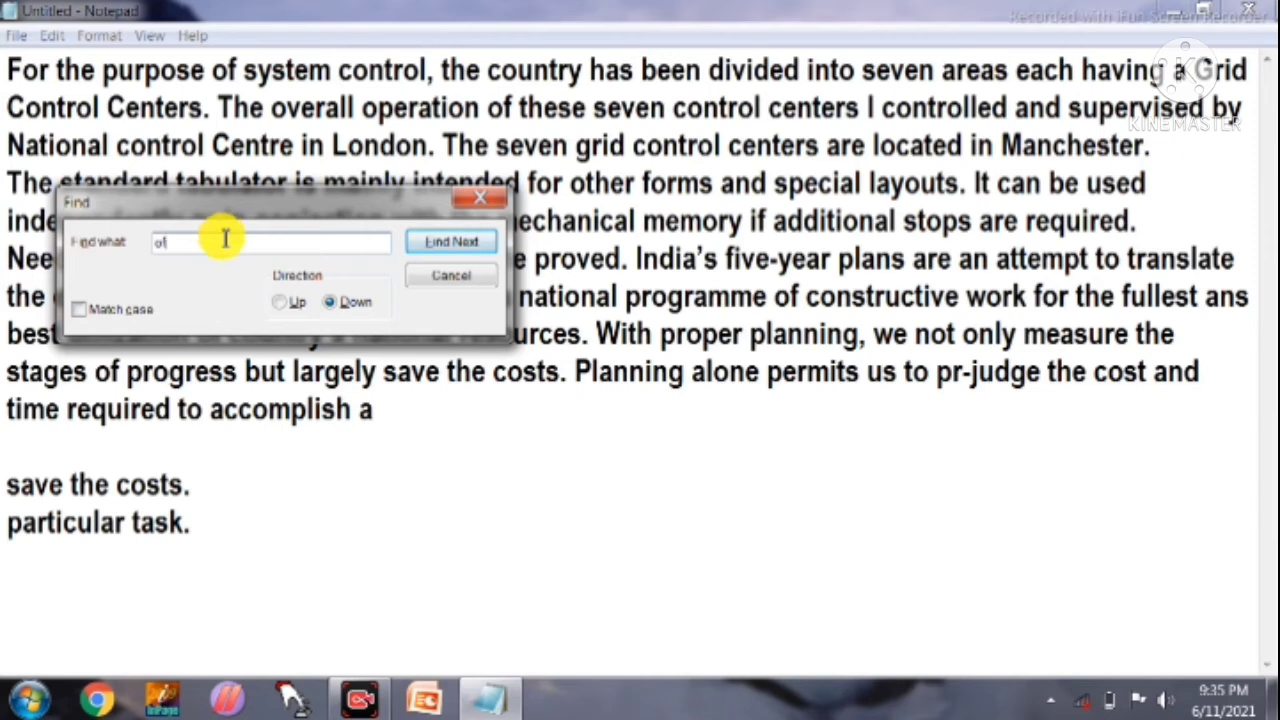
pyautogui.doubleClick(174, 245)
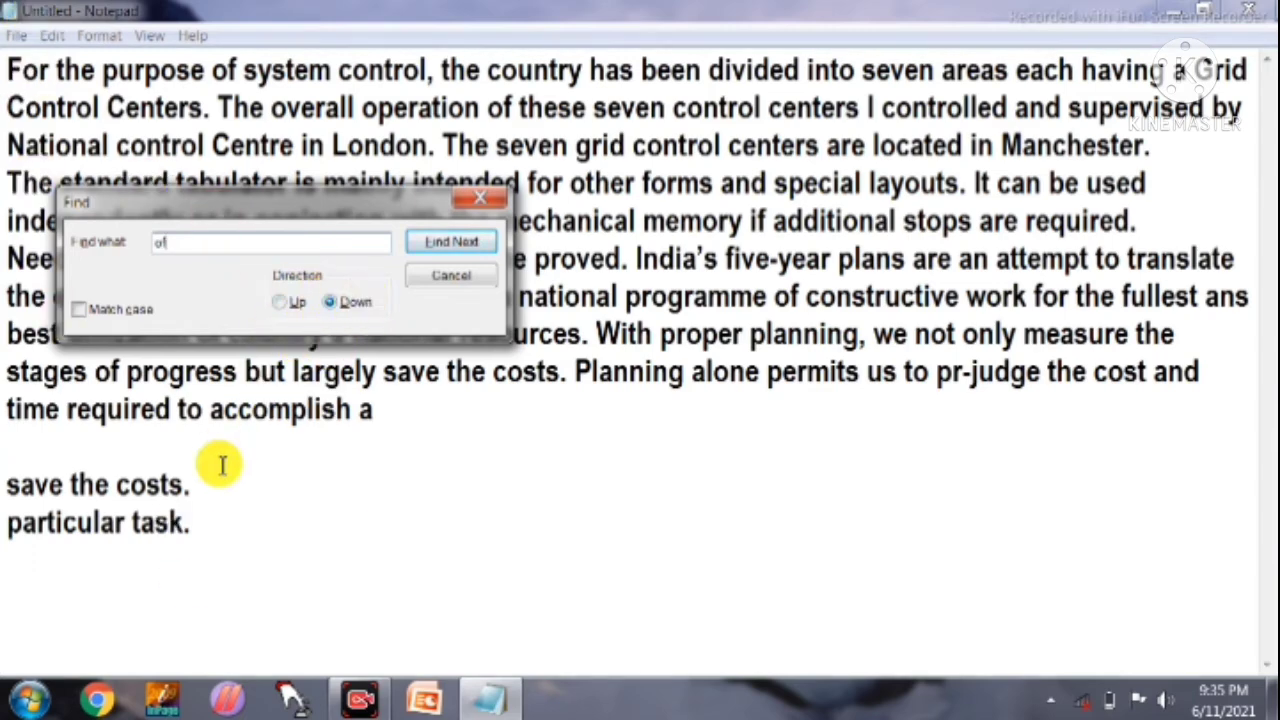
pyautogui.click(193, 540)
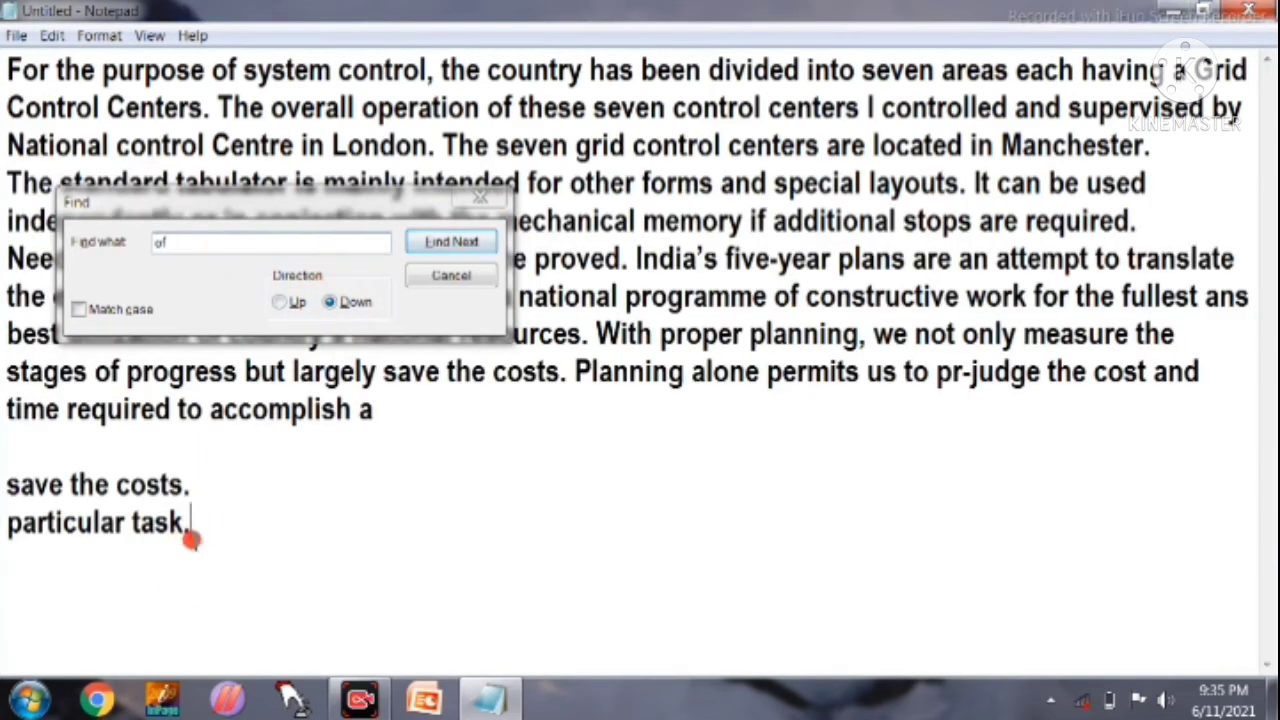
pyautogui.click(445, 250)
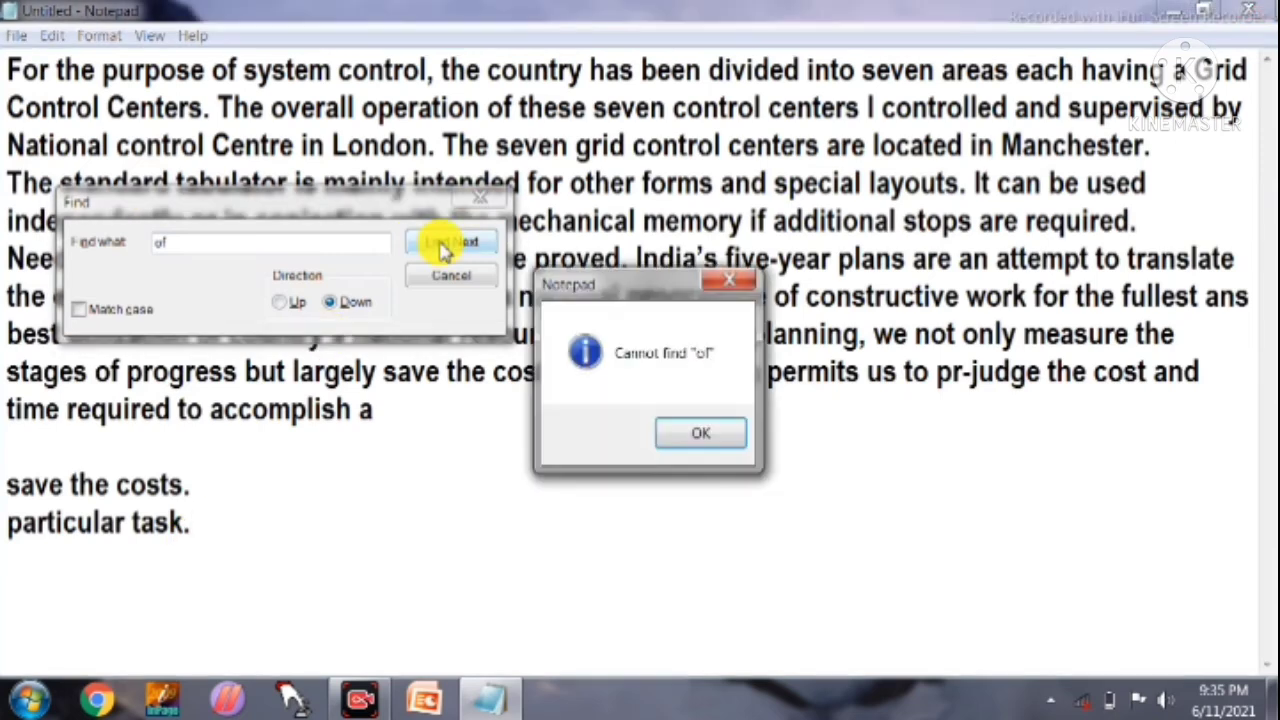
pyautogui.click(744, 281)
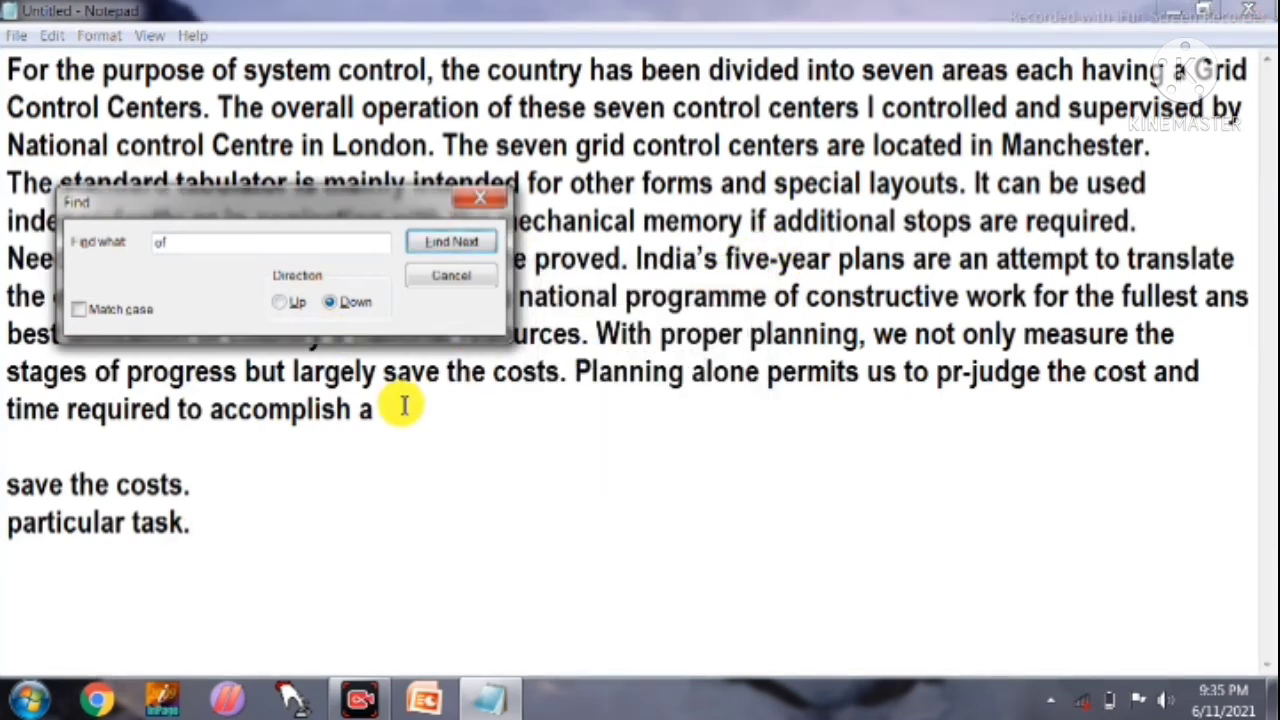
pyautogui.click(455, 243)
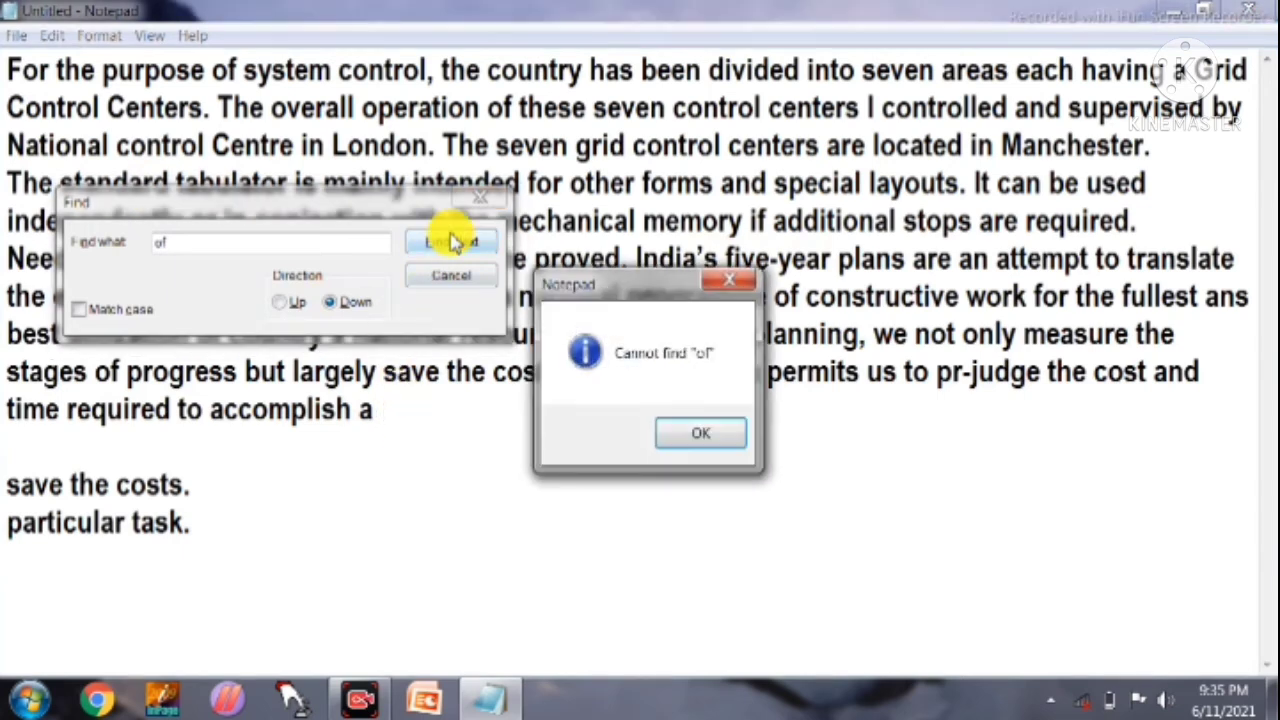
pyautogui.click(728, 281)
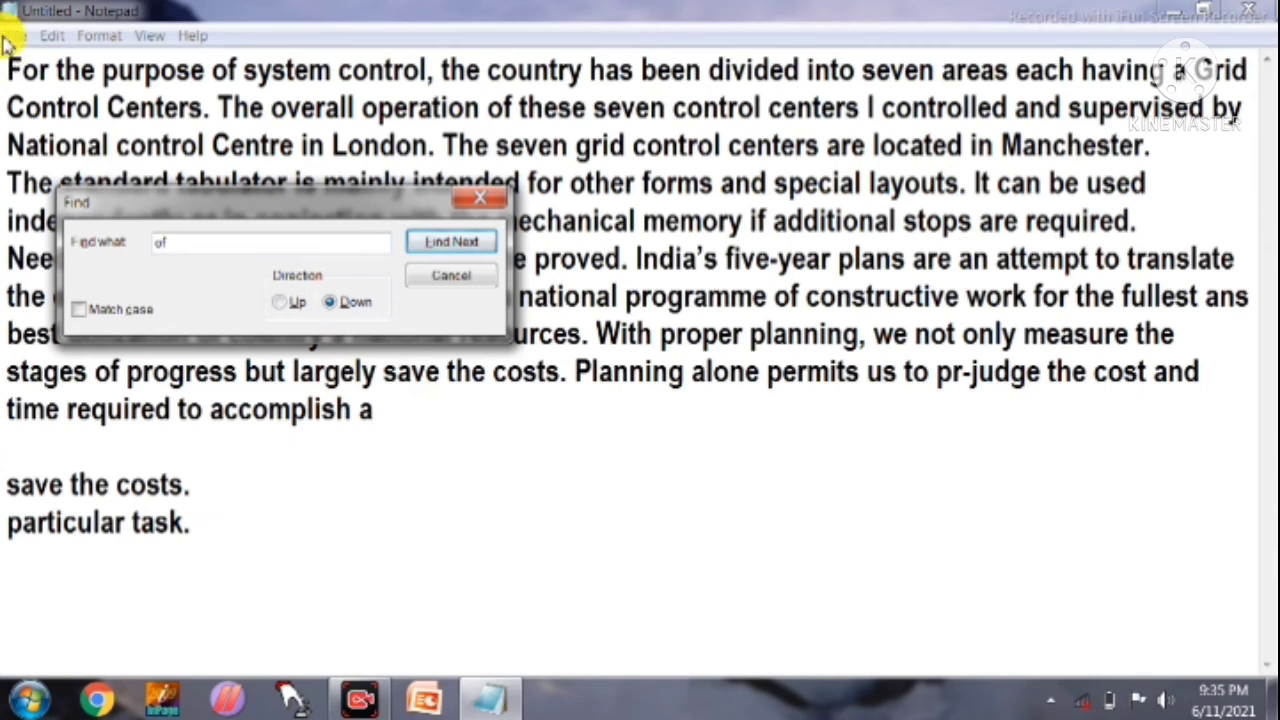
# Set the search direction to Up and find "of" twice, starting from the end of "accomplish a"
pyautogui.click(295, 307)
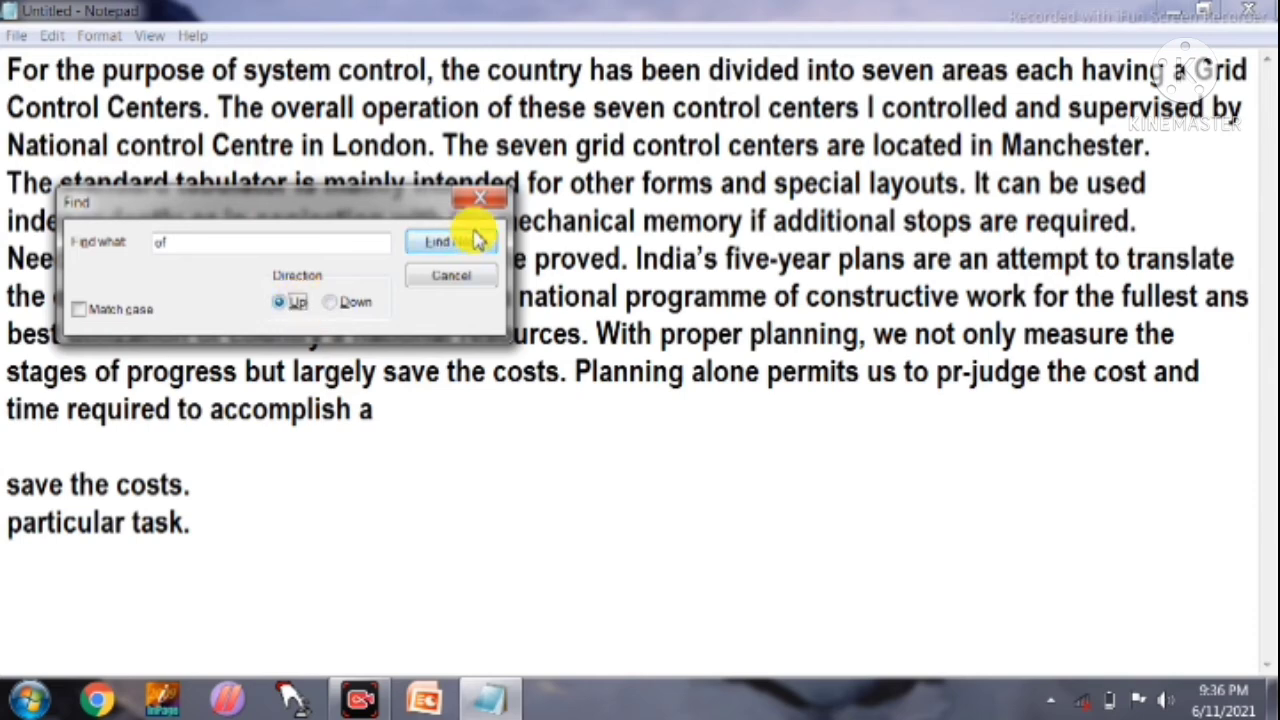
pyautogui.click(402, 407)
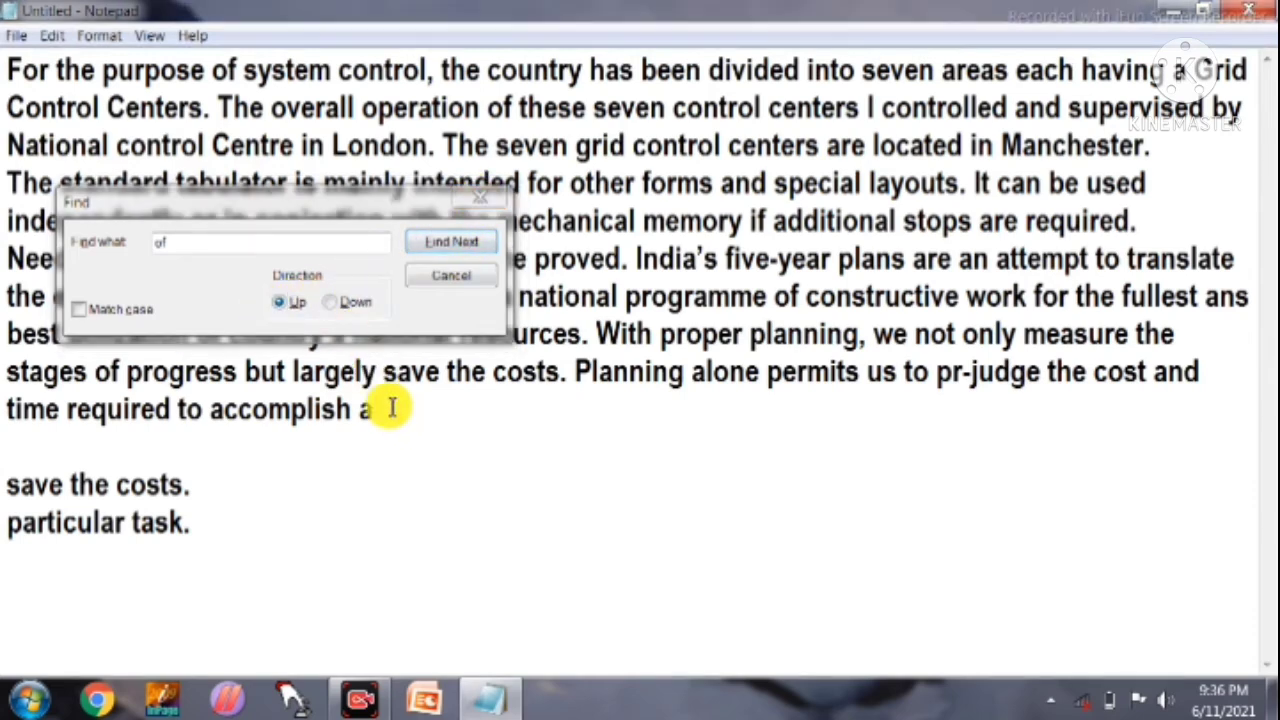
pyautogui.click(291, 315)
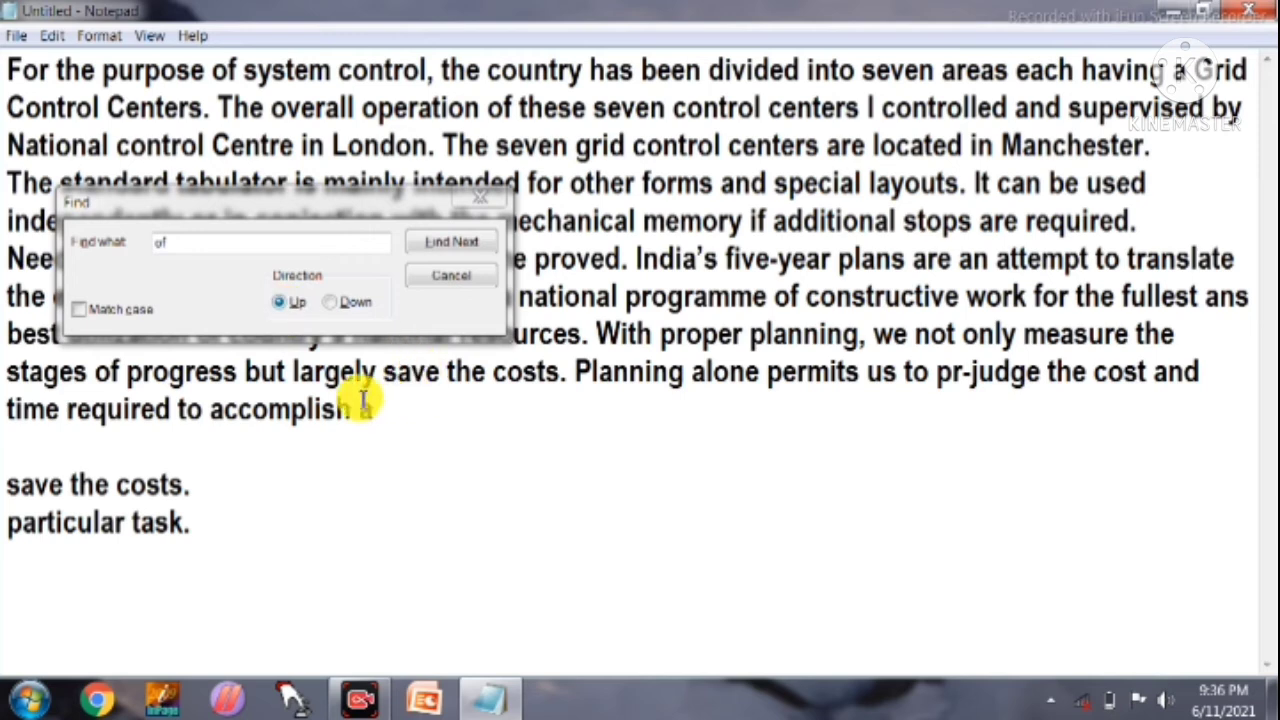
pyautogui.click(389, 426)
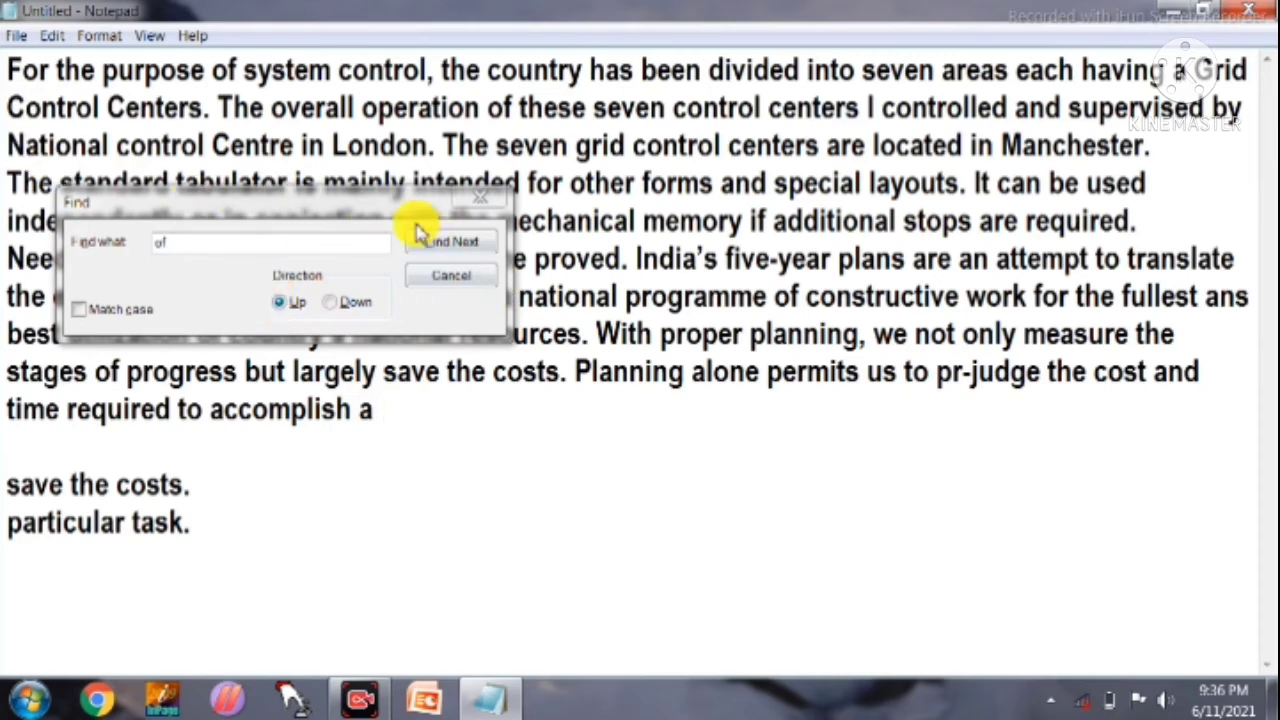
pyautogui.click(445, 243)
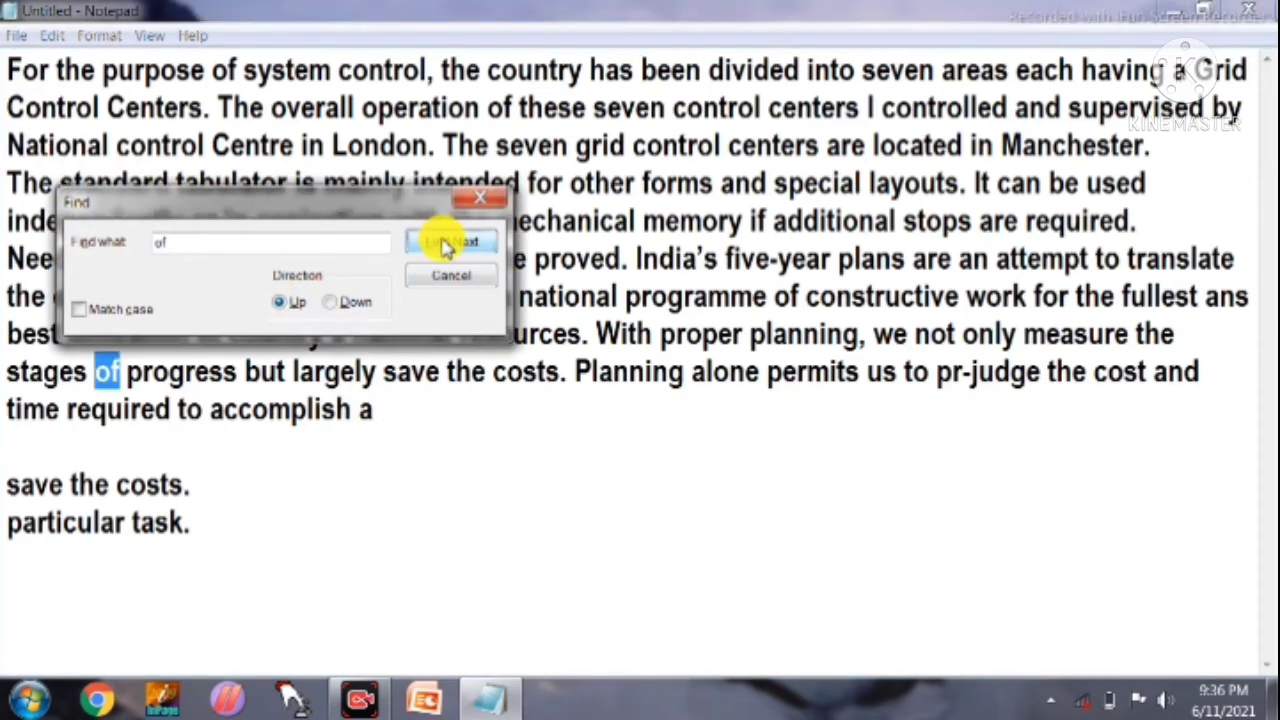
pyautogui.click(445, 245)
# Move the Find dialog clear of the paragraphs and step upward through the remaining occurrences of "of" to the start of the text
pyautogui.moveTo(376, 198); pyautogui.dragTo(580, 491)
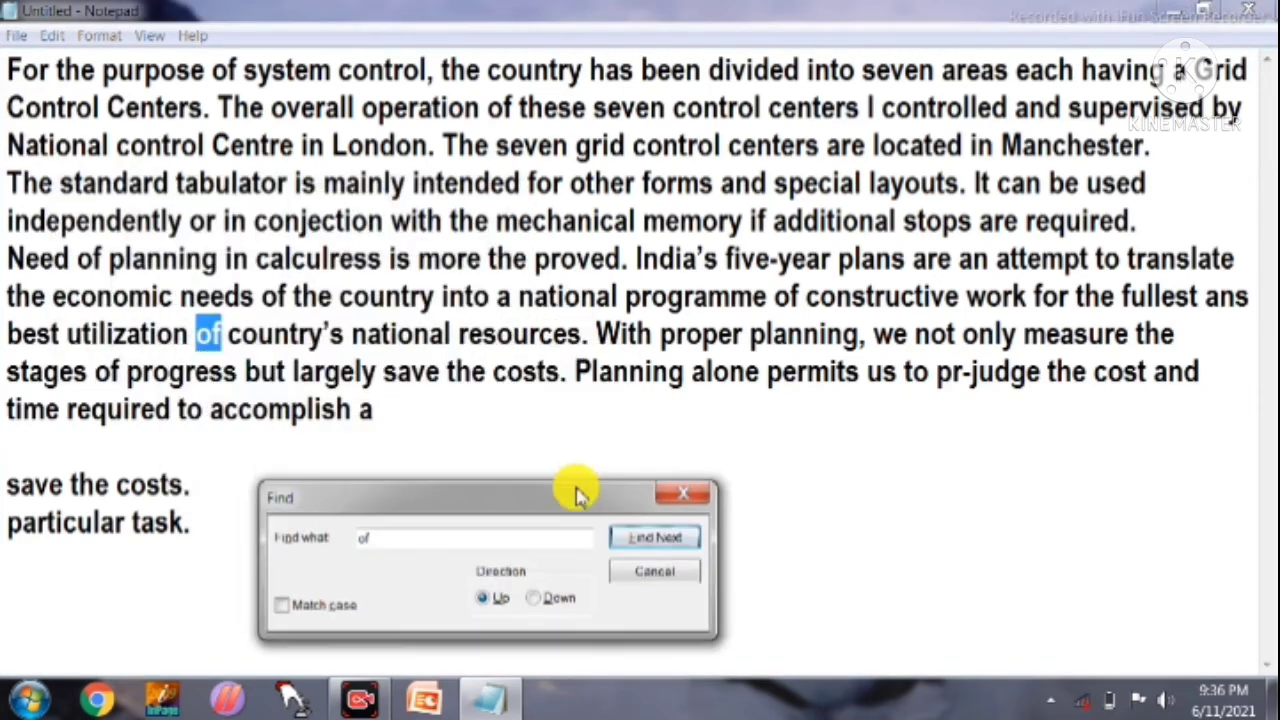
pyautogui.click(648, 545)
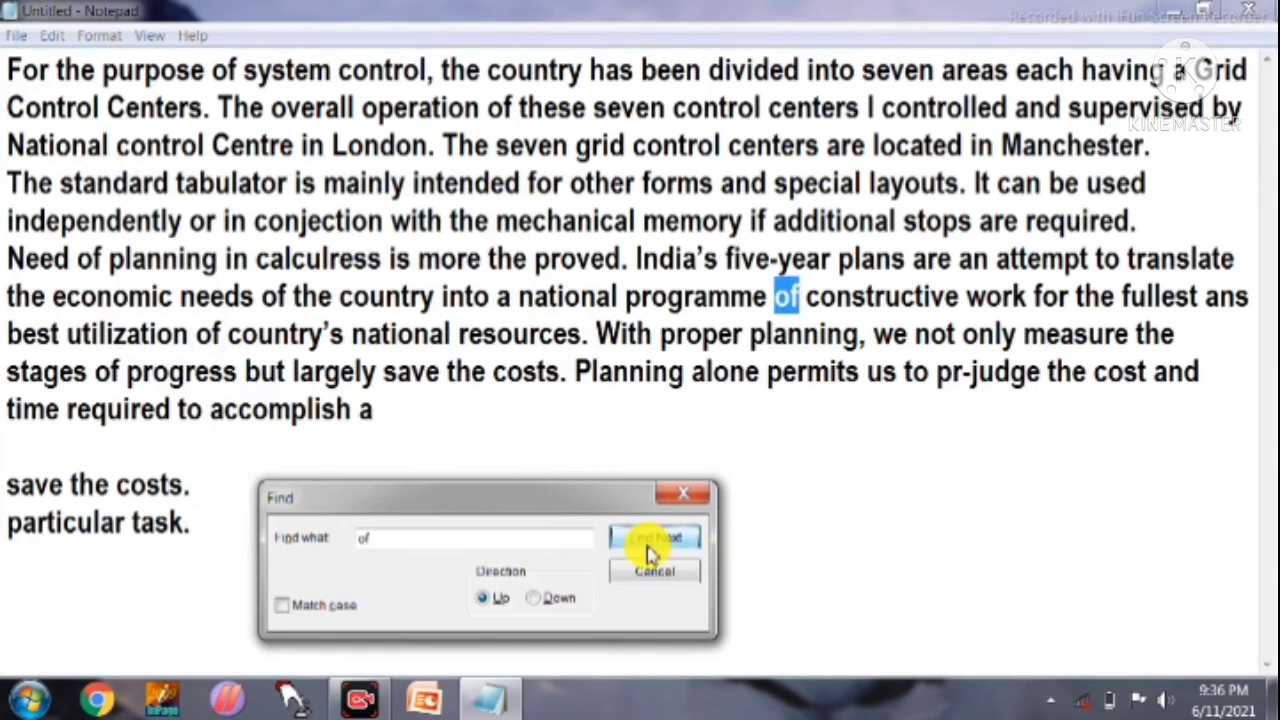
pyautogui.click(648, 545)
pyautogui.click(648, 545)
pyautogui.click(648, 545)
pyautogui.click(648, 545)
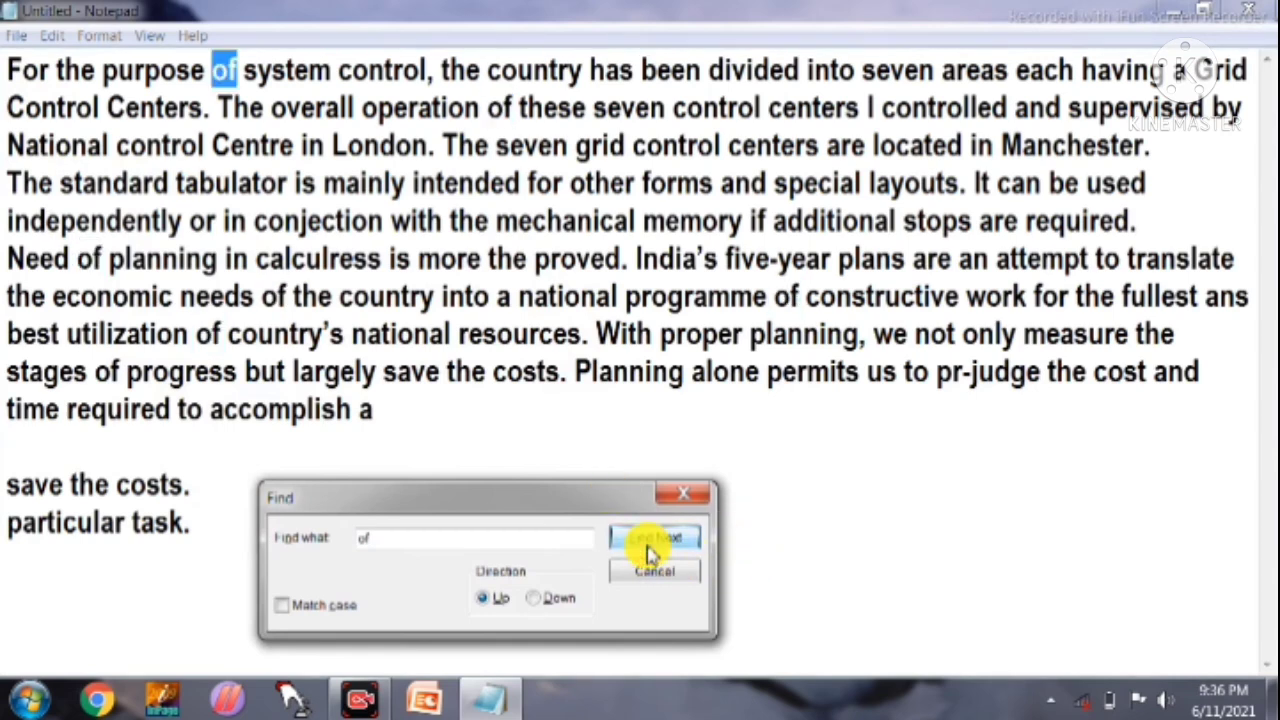
pyautogui.click(648, 545)
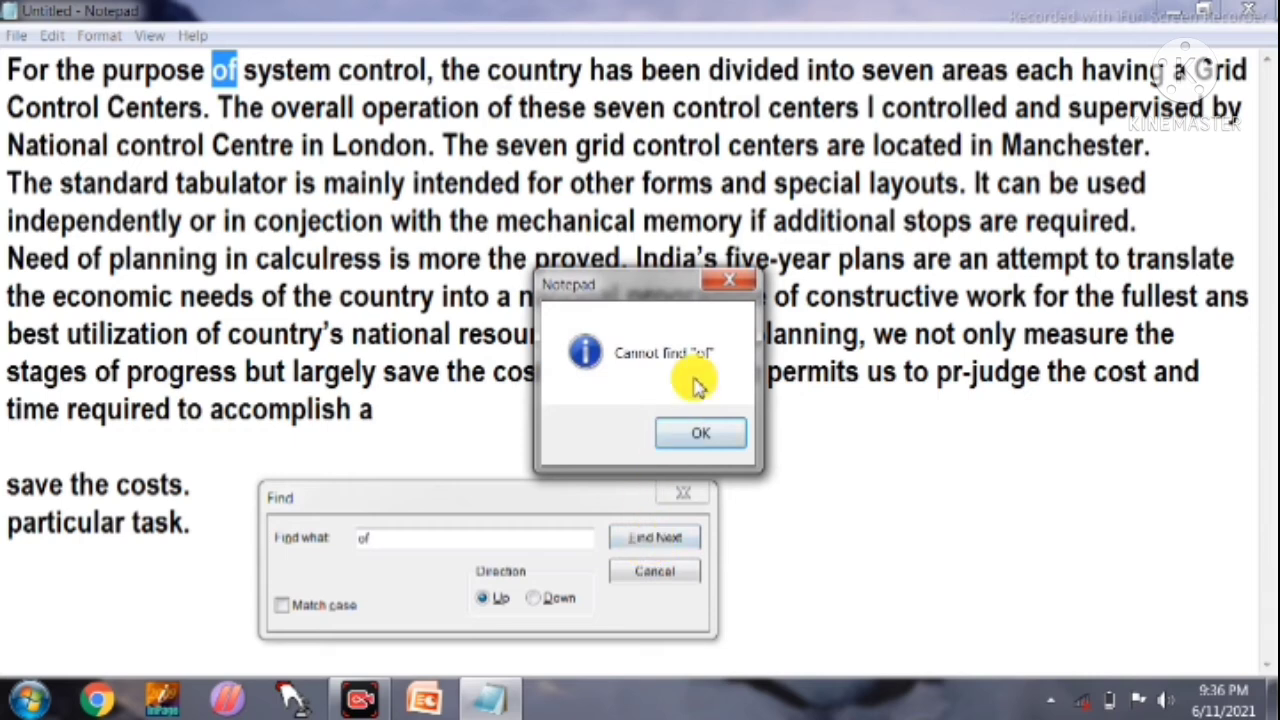
pyautogui.click(733, 284)
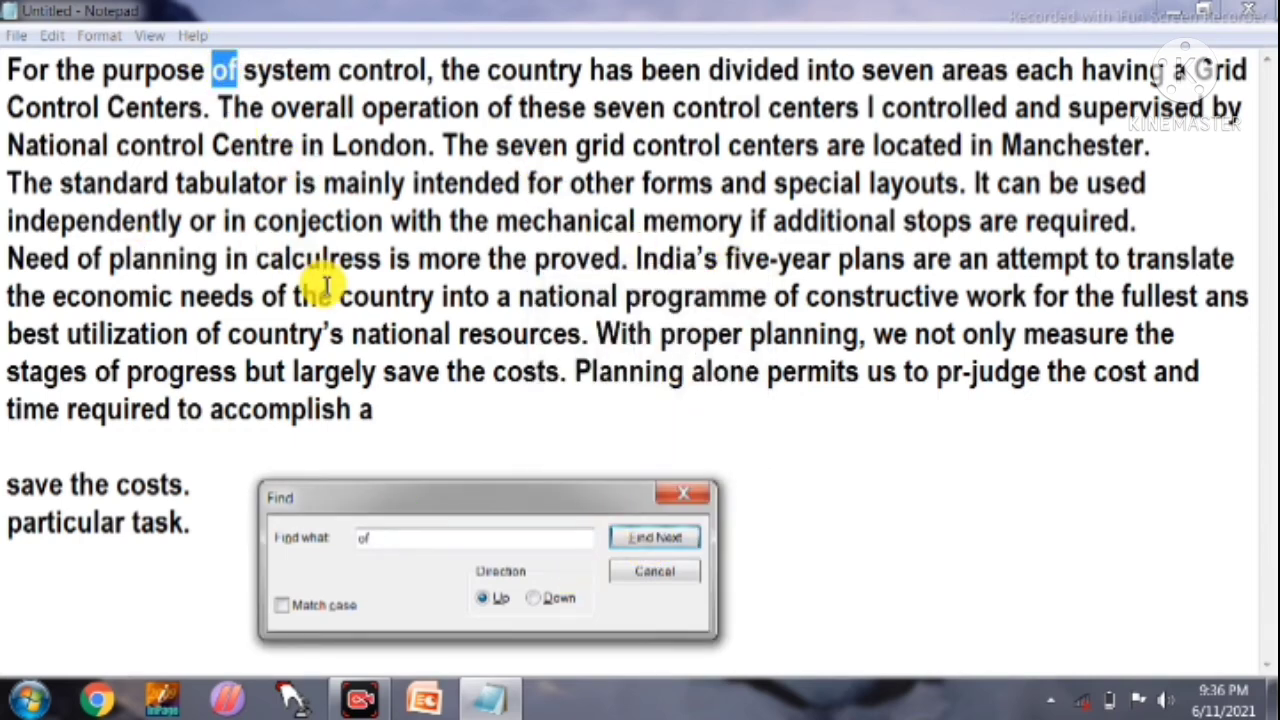
# Place the cursor at the start of the text, close the Find dialog and open the Replace dialog
pyautogui.click(373, 418)
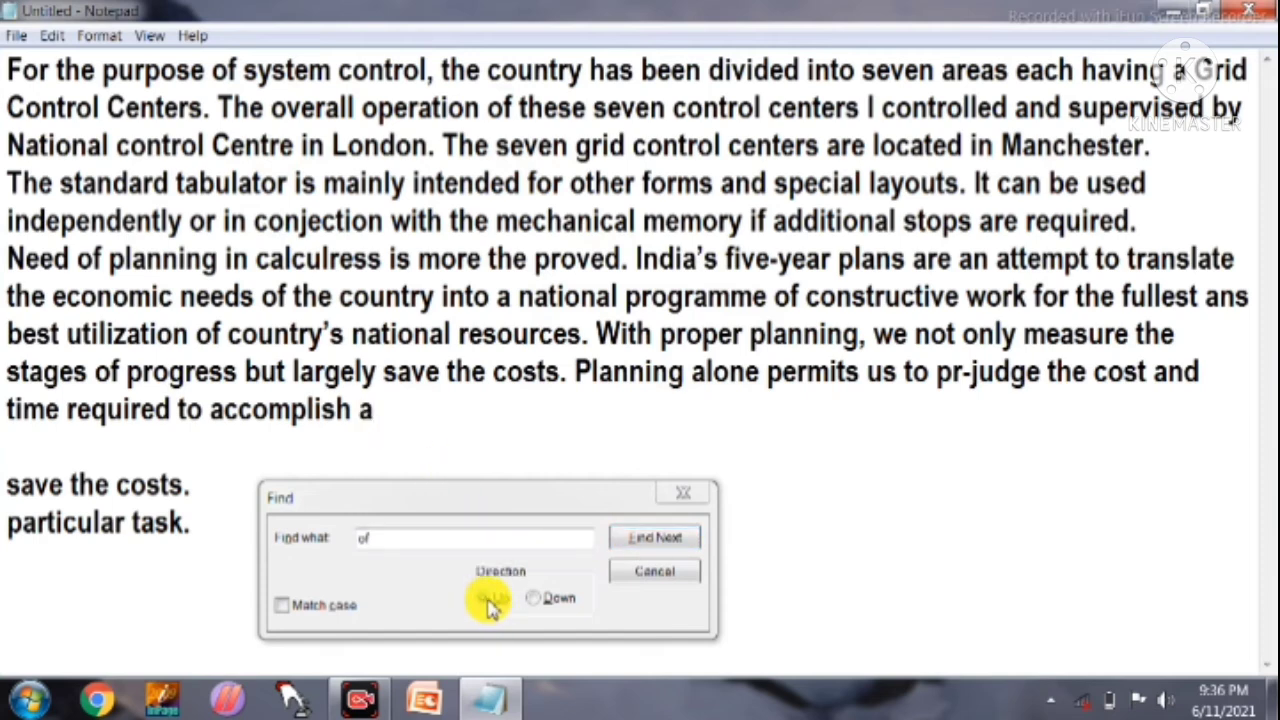
pyautogui.click(12, 70)
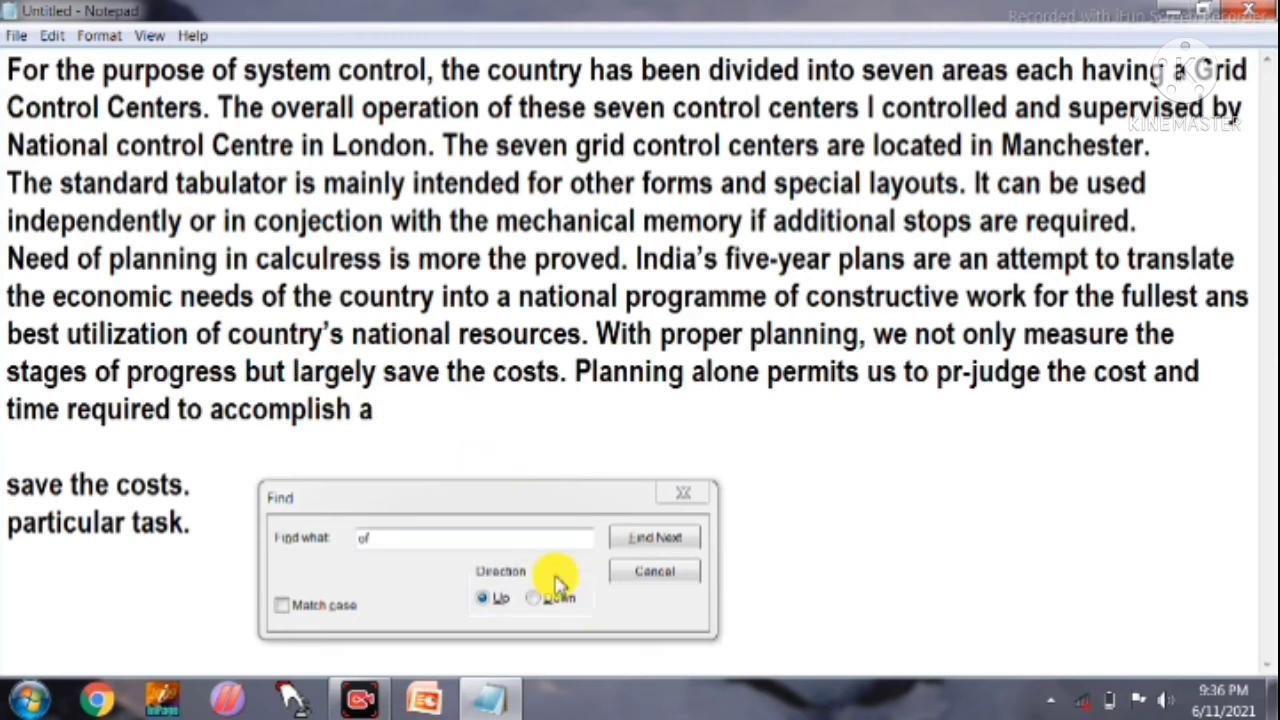
pyautogui.click(680, 493)
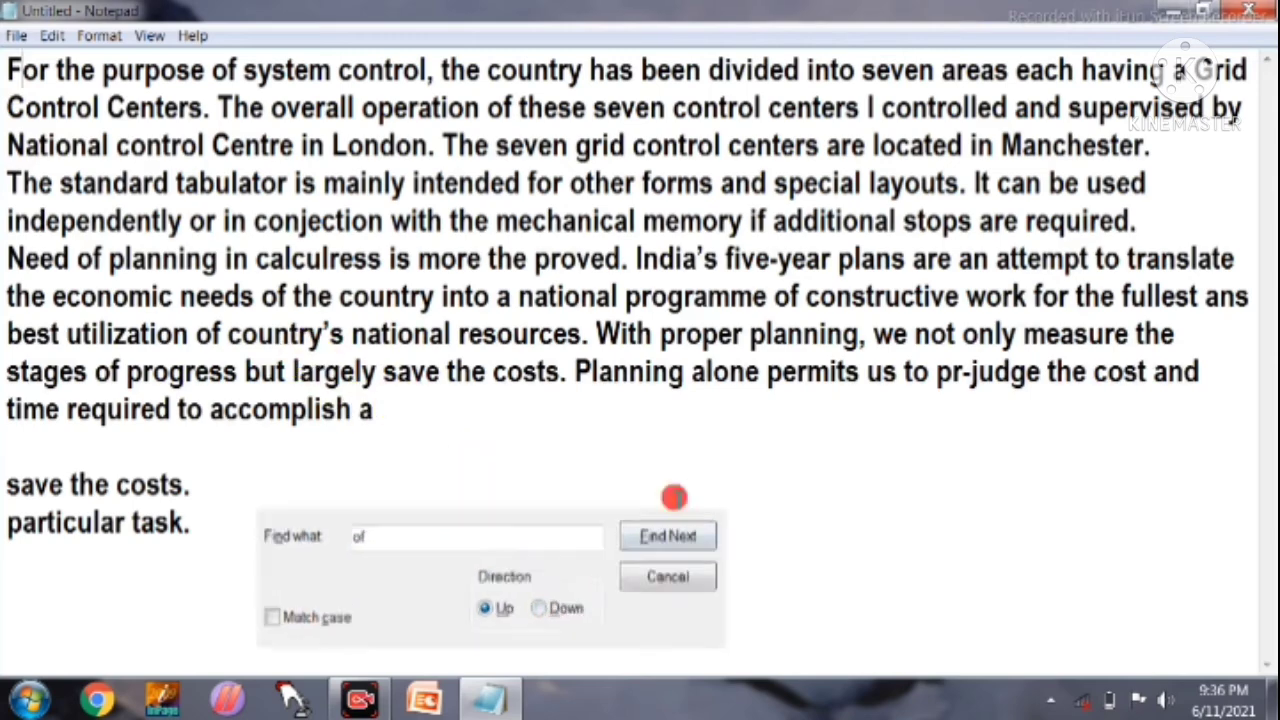
pyautogui.click(58, 40)
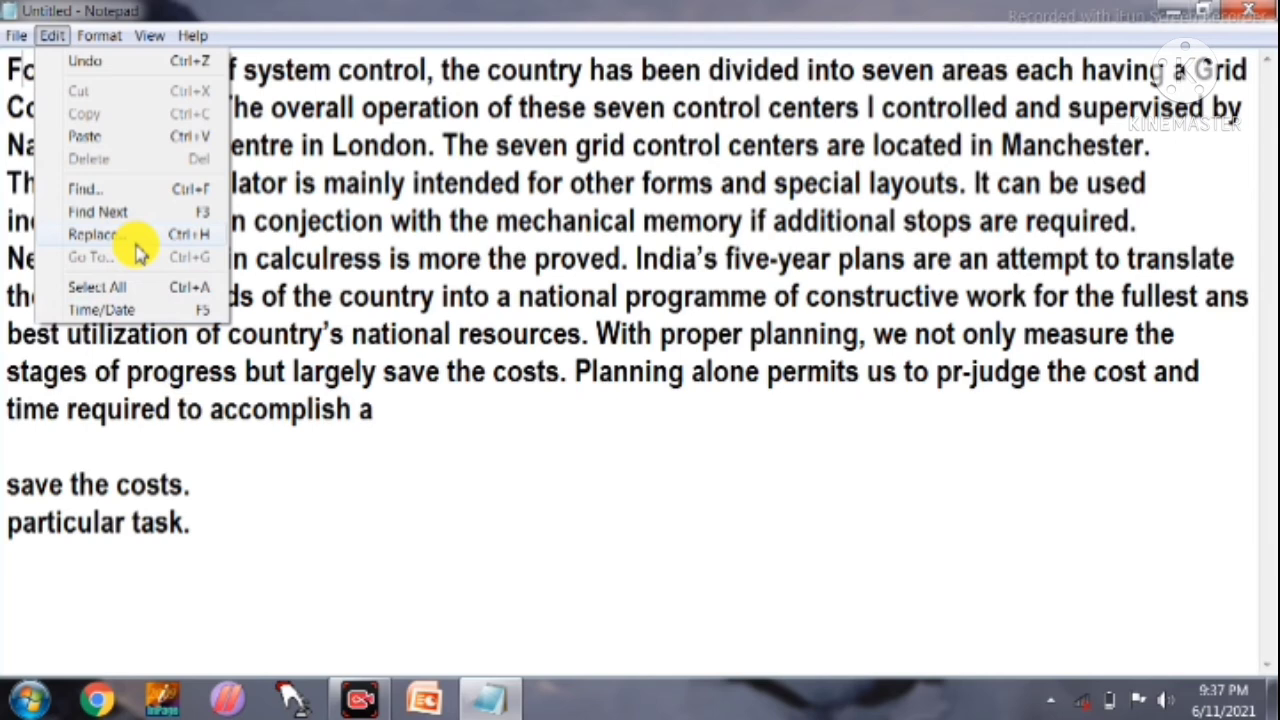
pyautogui.click(137, 237)
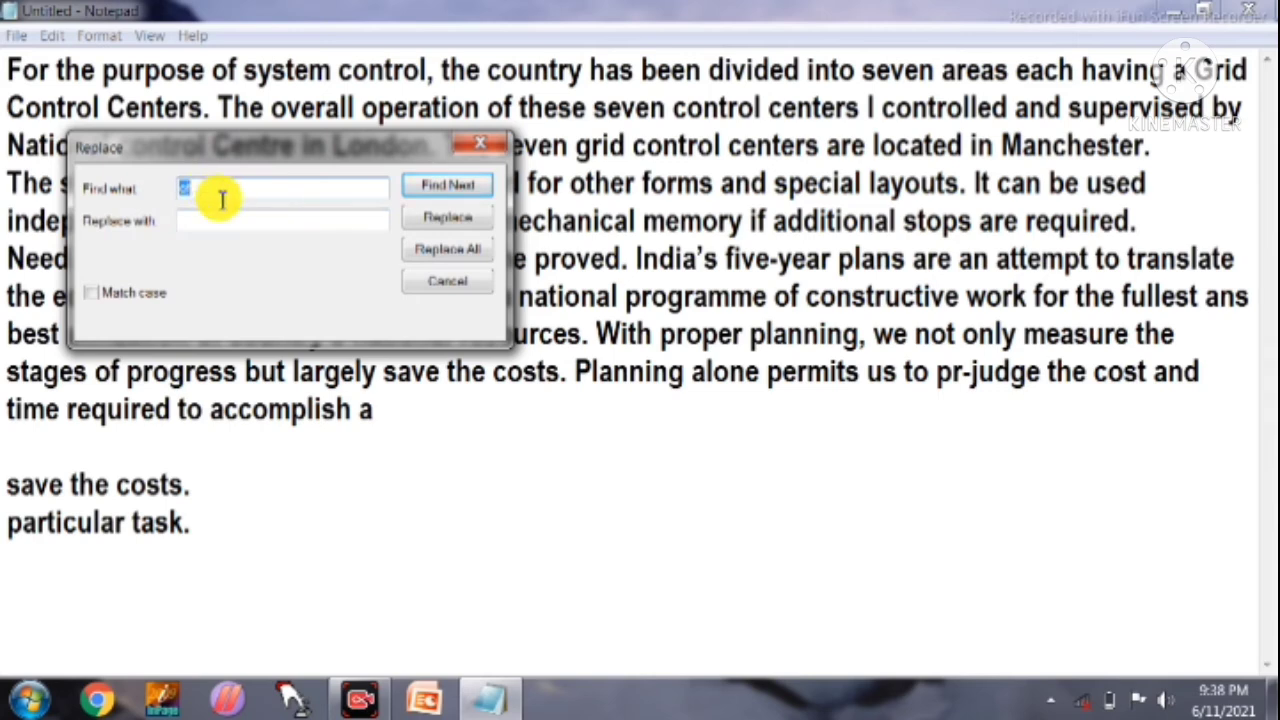
pyautogui.write('be')
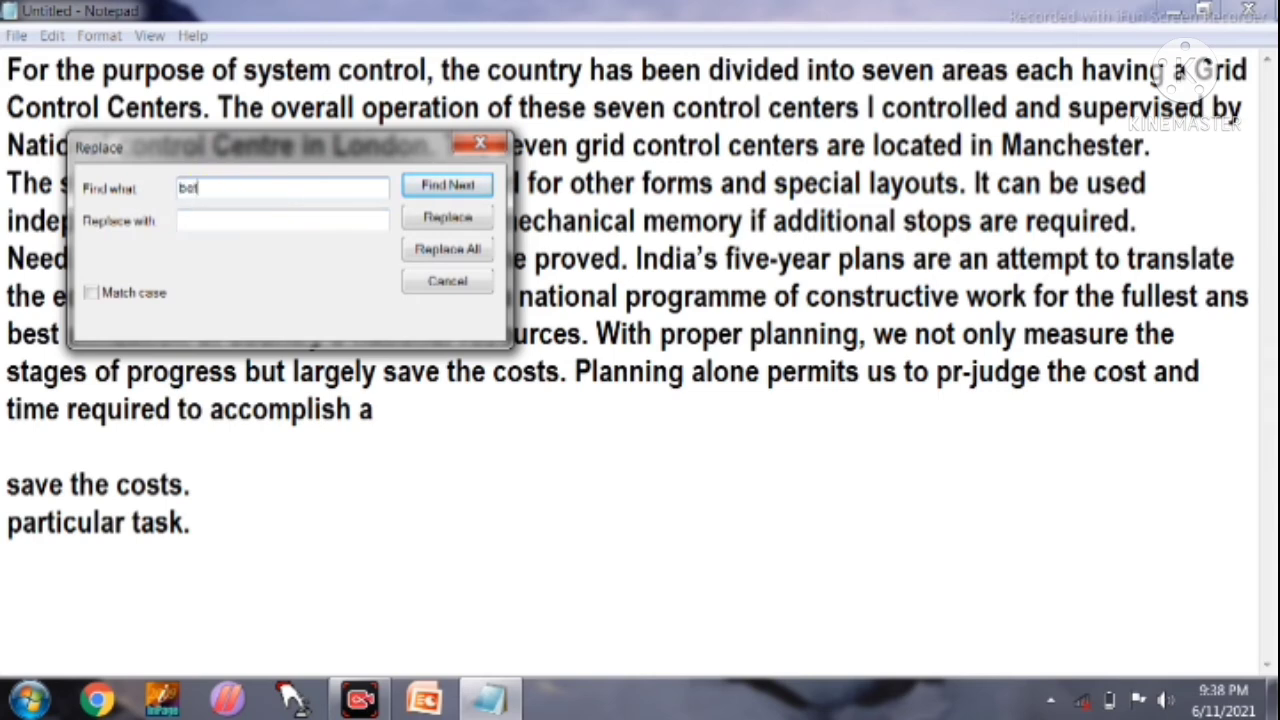
pyautogui.write('twwn')
pyautogui.press('BackSpace')
pyautogui.press('BackSpace')
pyautogui.write('een')
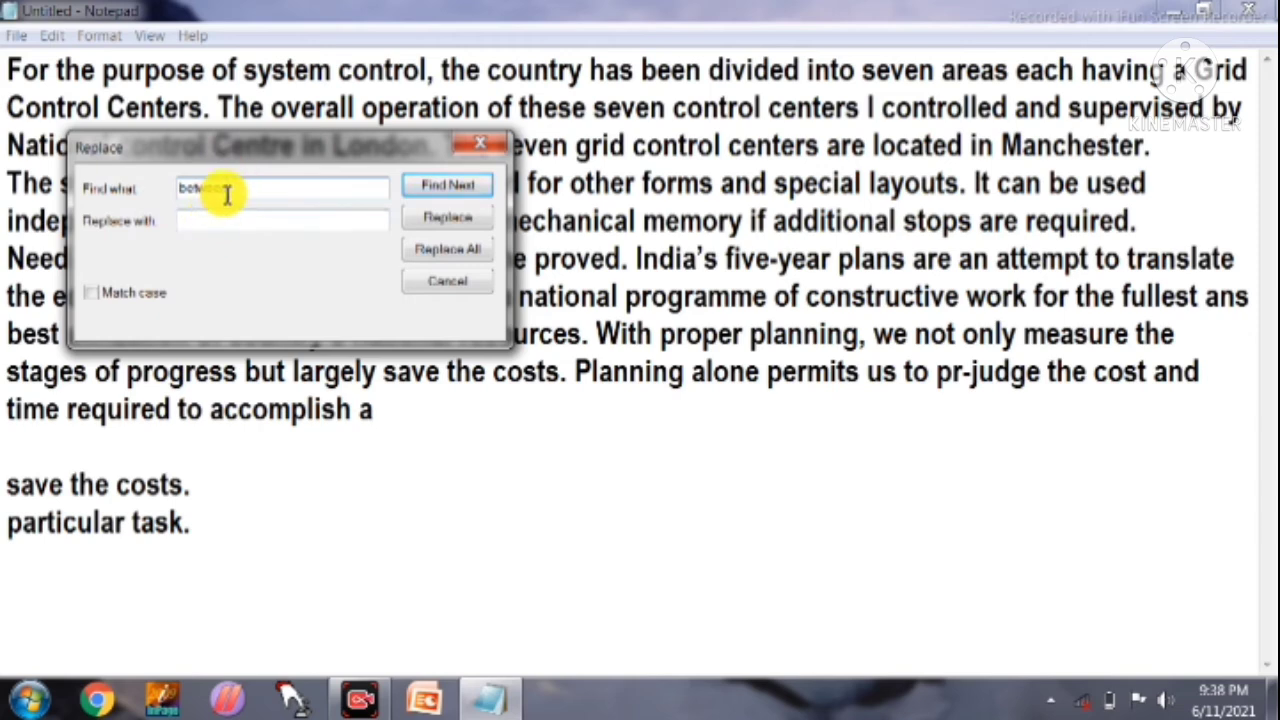
pyautogui.moveTo(243, 191); pyautogui.dragTo(143, 191)
pyautogui.press('BackSpace')
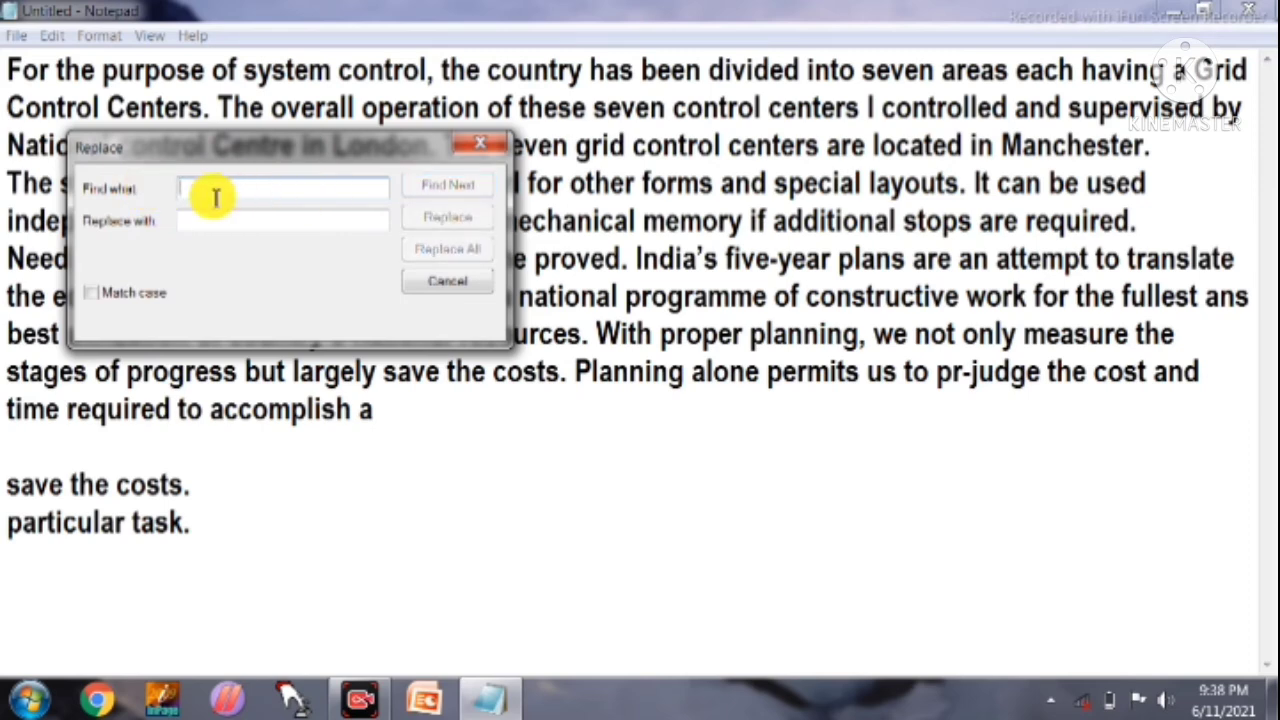
# Enter "of" as the text to find and "between" as its replacement
pyautogui.write('of')
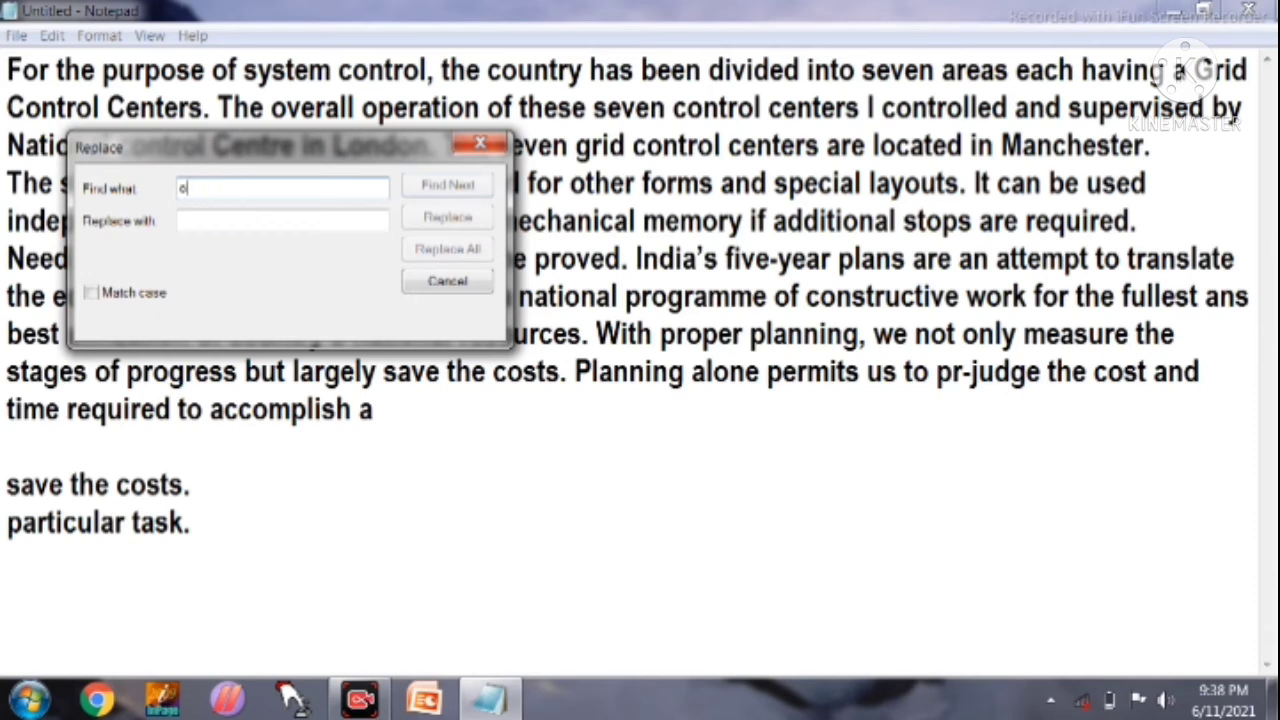
pyautogui.click(222, 223)
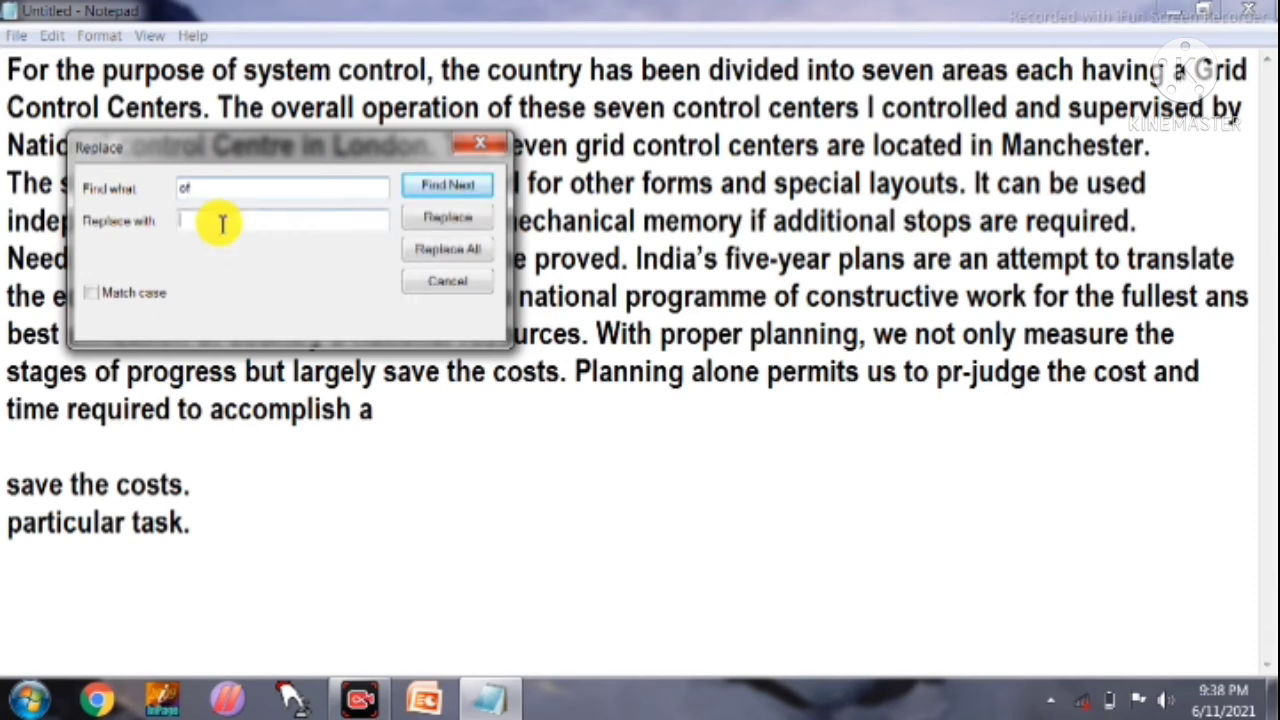
pyautogui.write('bot')
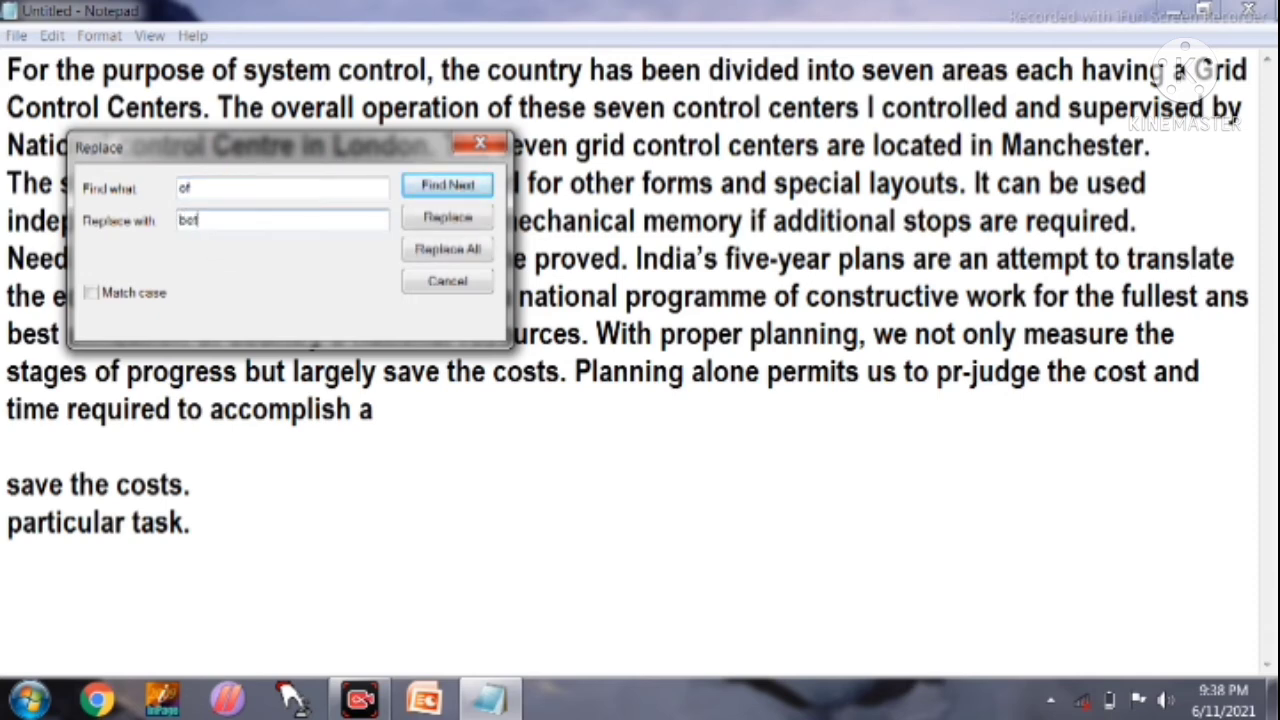
pyautogui.write('ween')
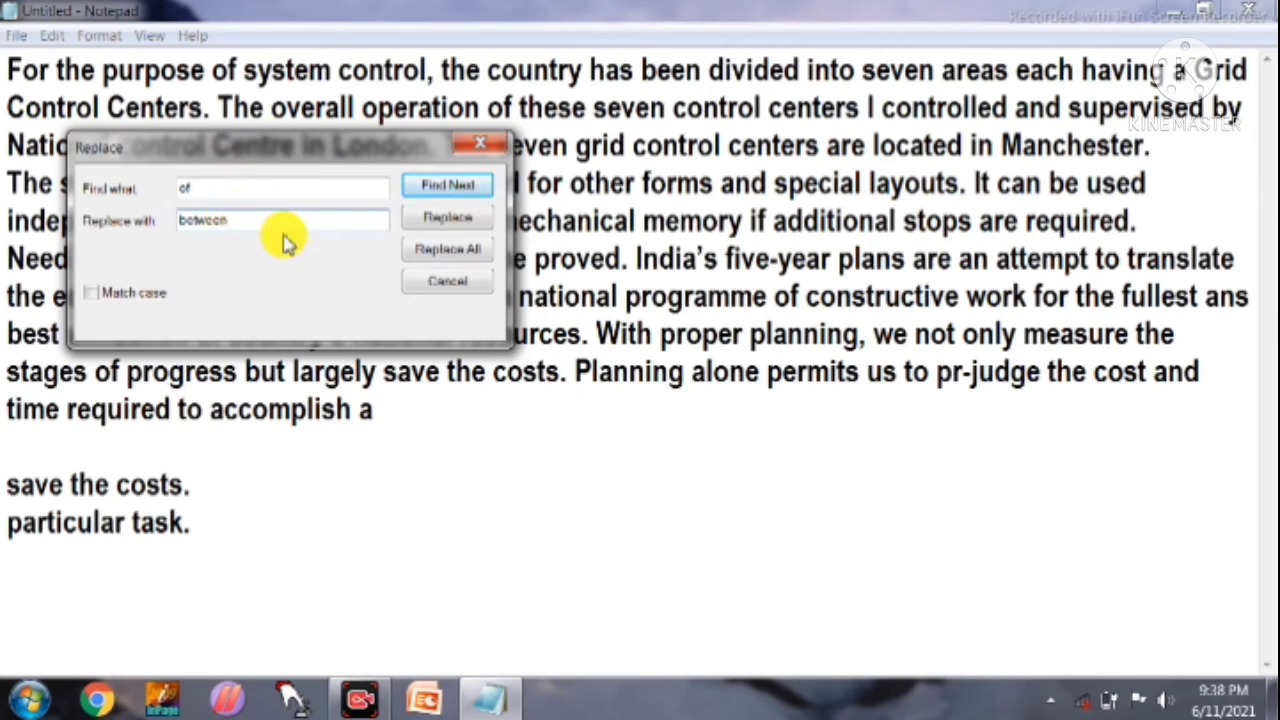
# Starting from the beginning of the text, replace the first two occurrences of "of" with "between" one at a time
pyautogui.click(10, 70)
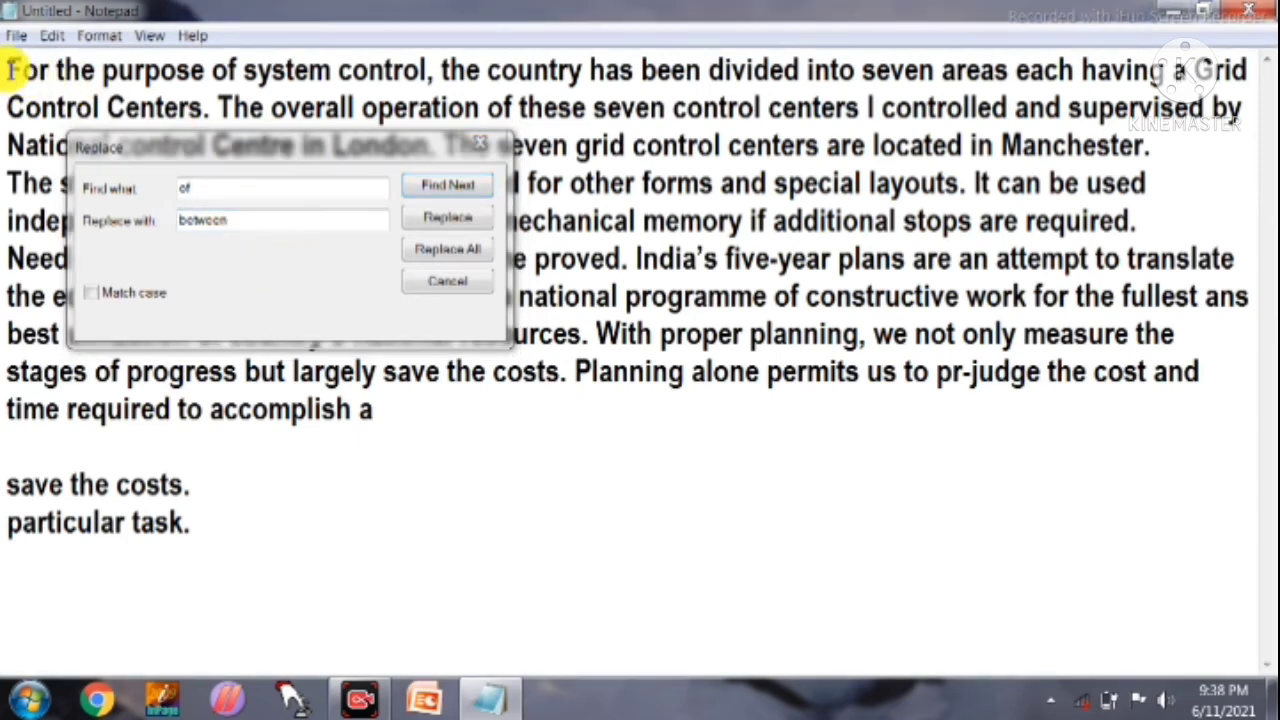
pyautogui.click(446, 218)
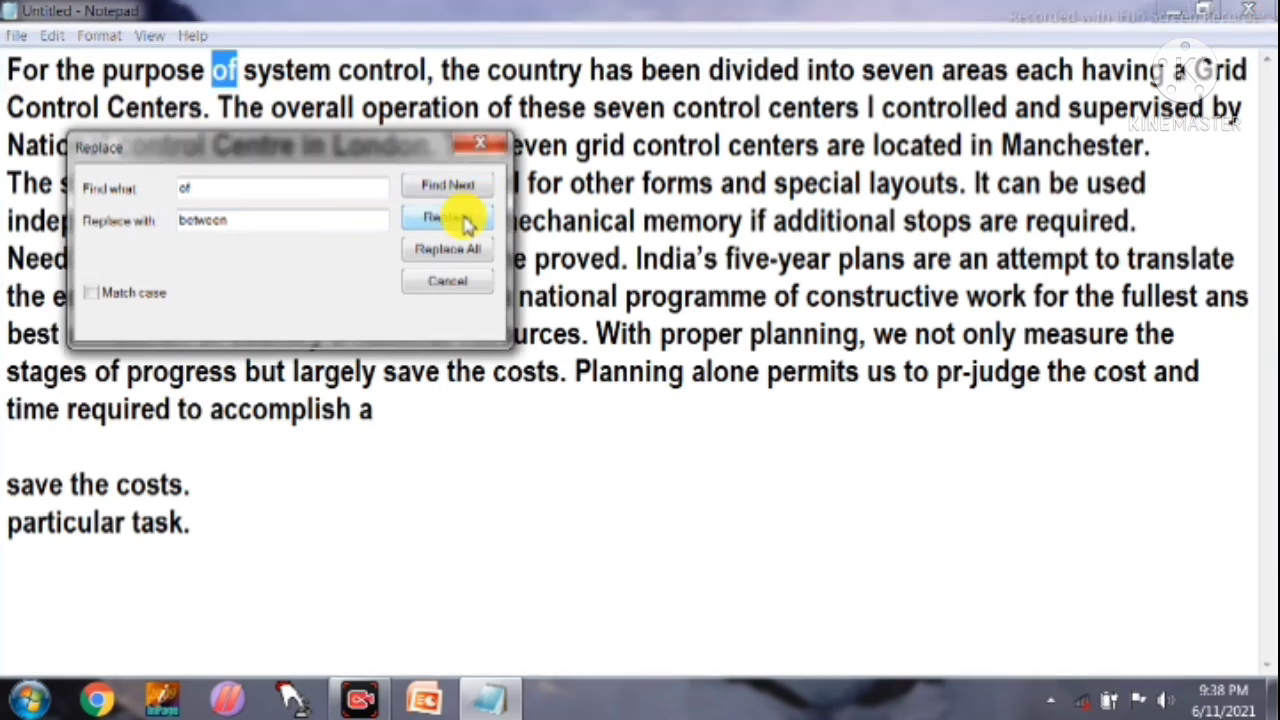
pyautogui.click(446, 218)
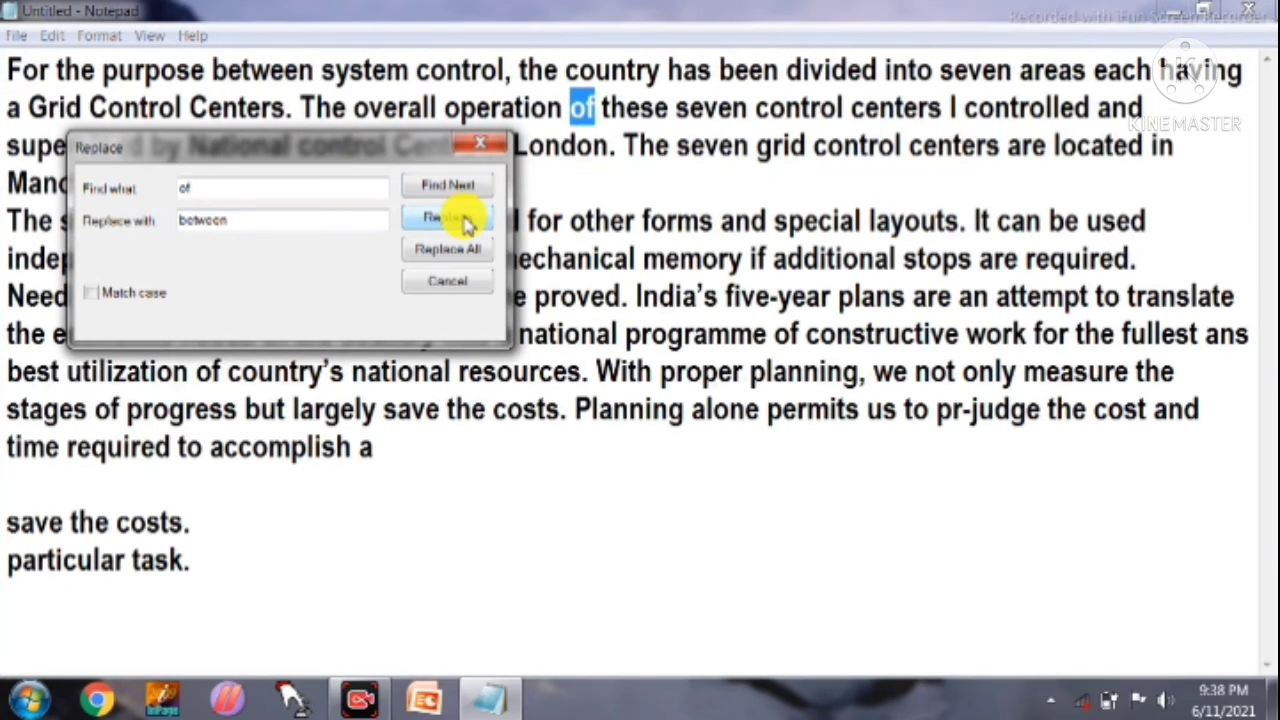
pyautogui.click(446, 218)
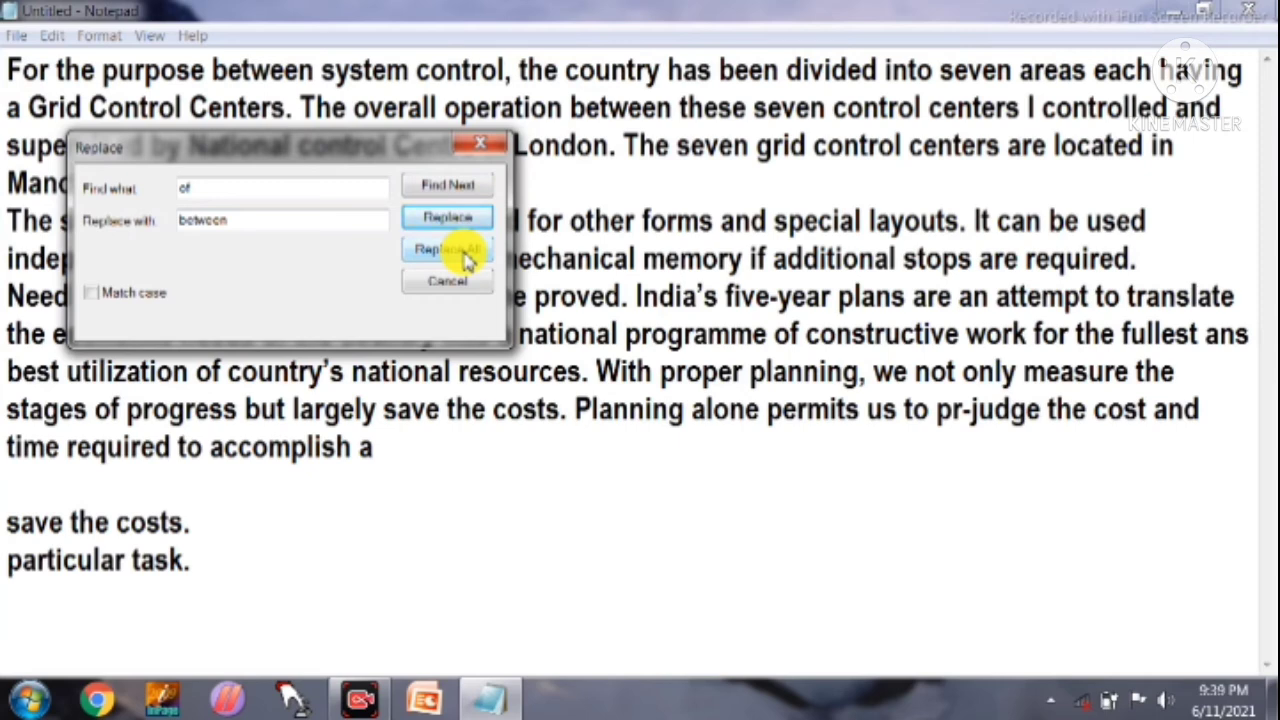
# Replace all remaining occurrences of "of" with "between", move the Replace dialog clear of the paragraphs and close it
pyautogui.click(466, 258)
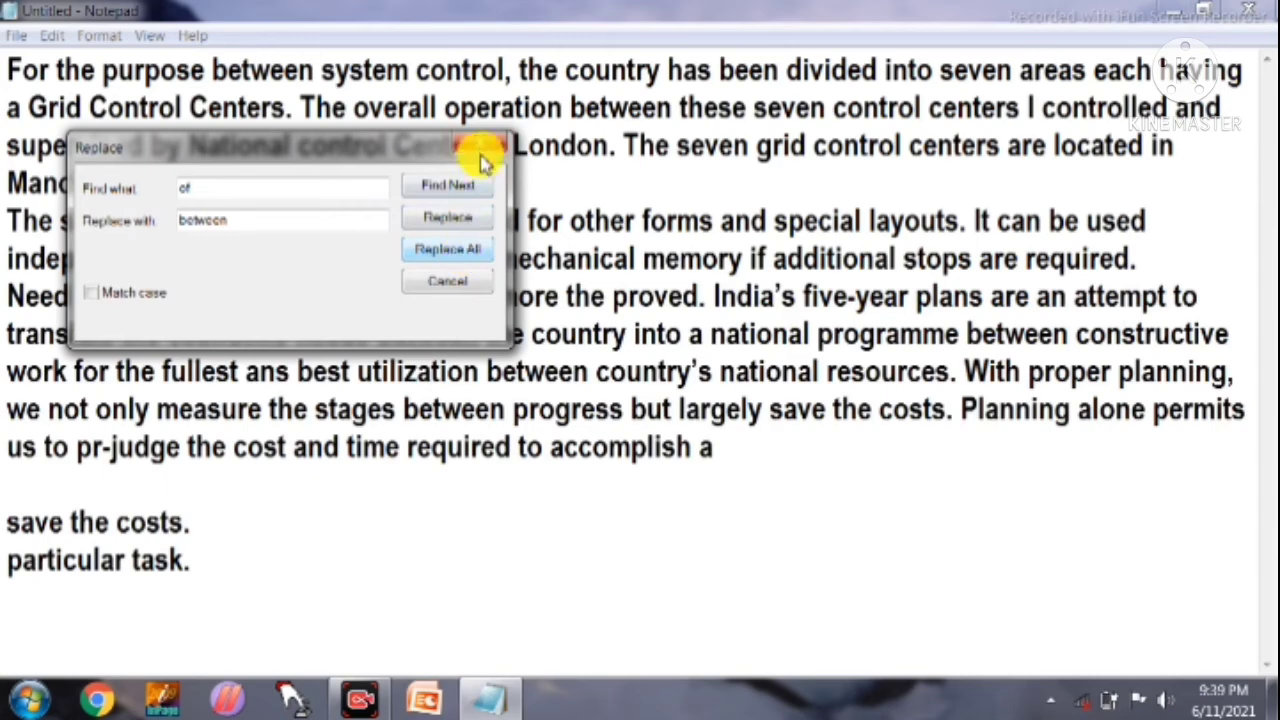
pyautogui.moveTo(390, 148); pyautogui.dragTo(524, 373)
pyautogui.moveTo(560, 415); pyautogui.dragTo(769, 514)
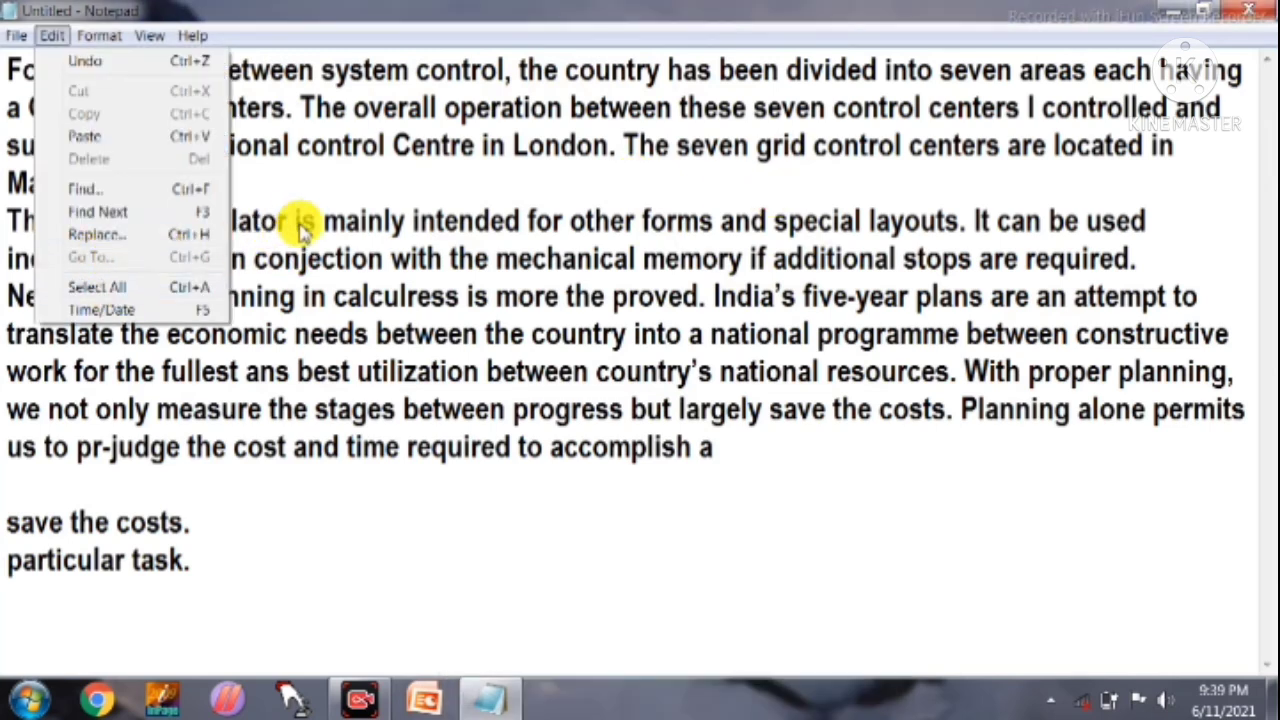
# Turn off Word Wrap for the document
pyautogui.click(255, 222)
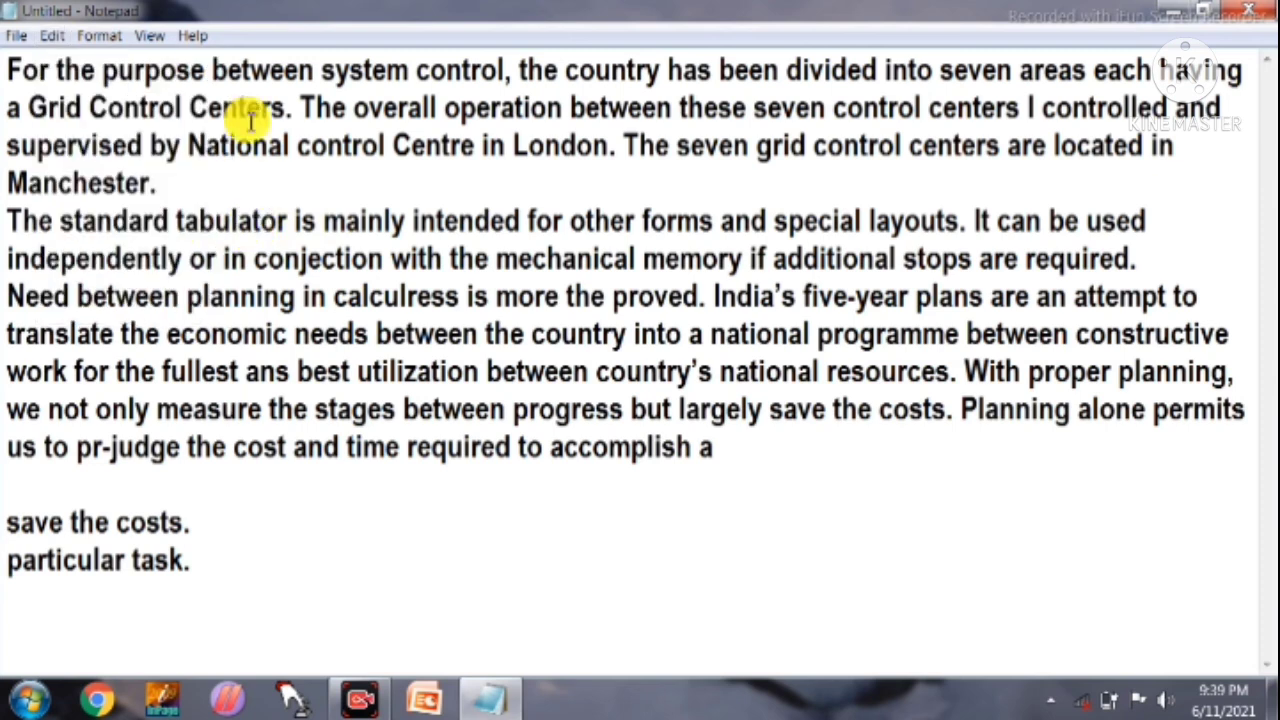
pyautogui.click(112, 38)
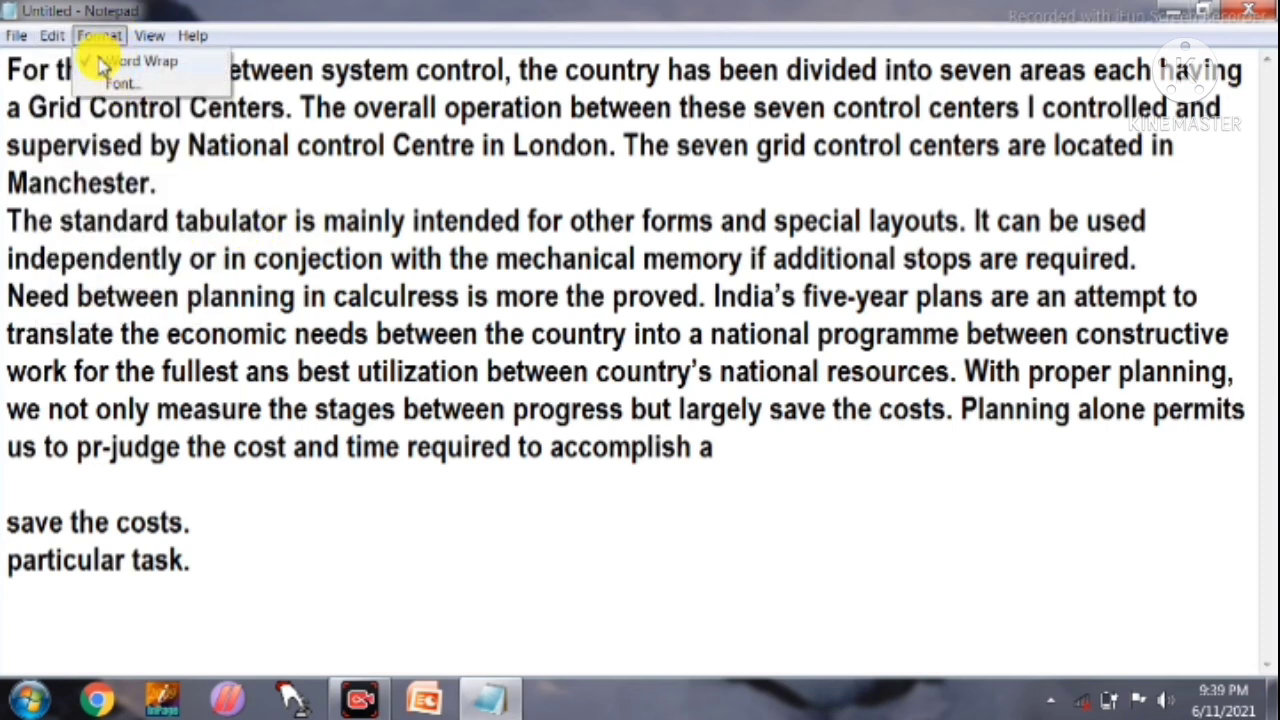
pyautogui.click(104, 63)
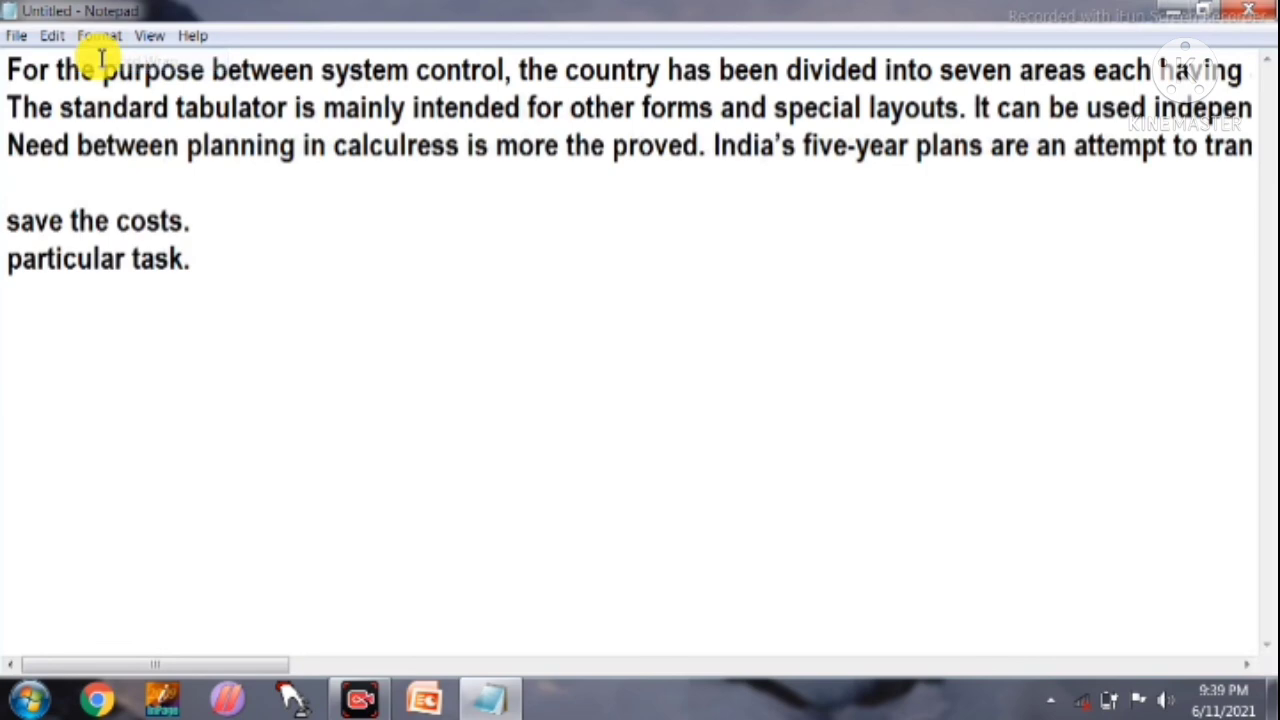
# Open the Go To Line dialog
pyautogui.click(52, 36)
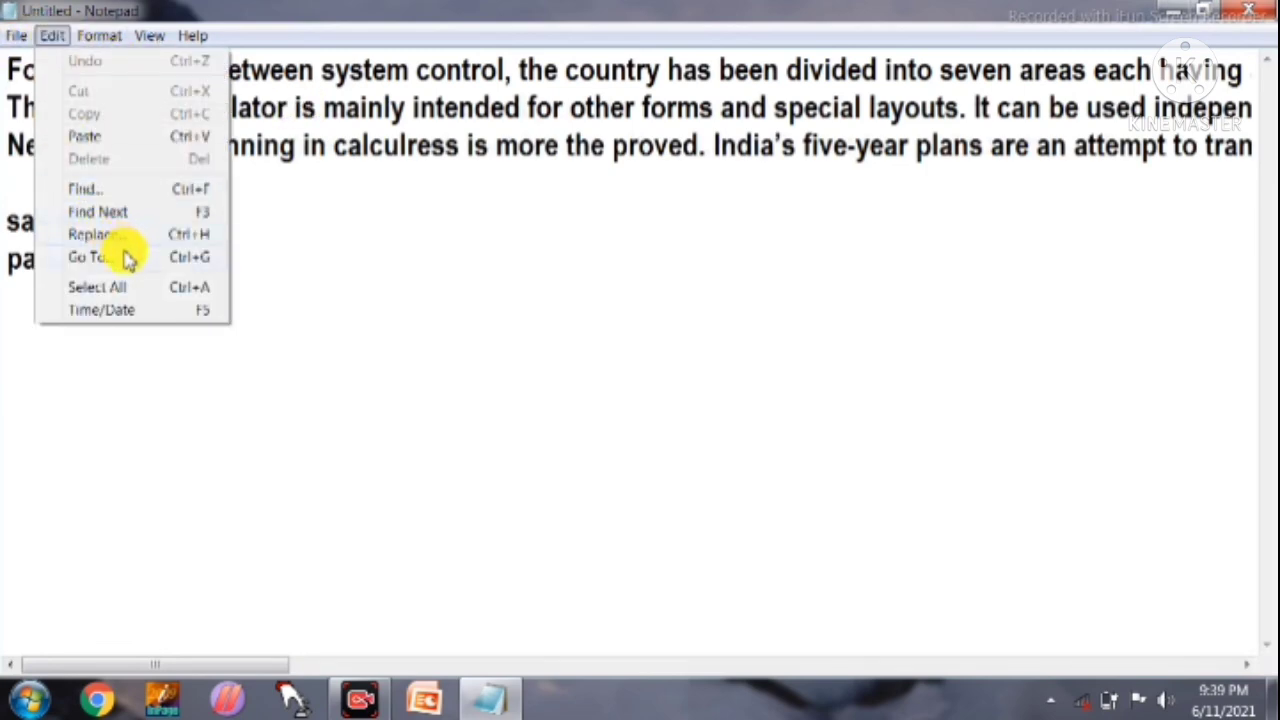
pyautogui.click(90, 257)
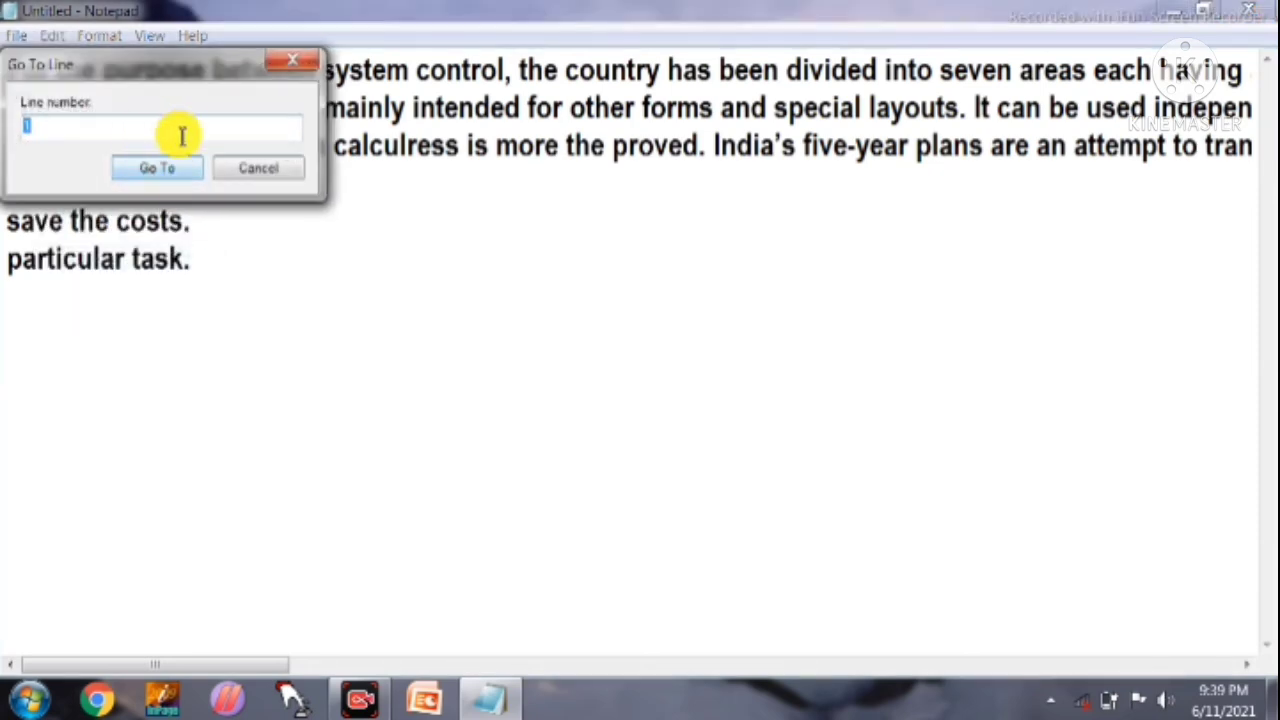